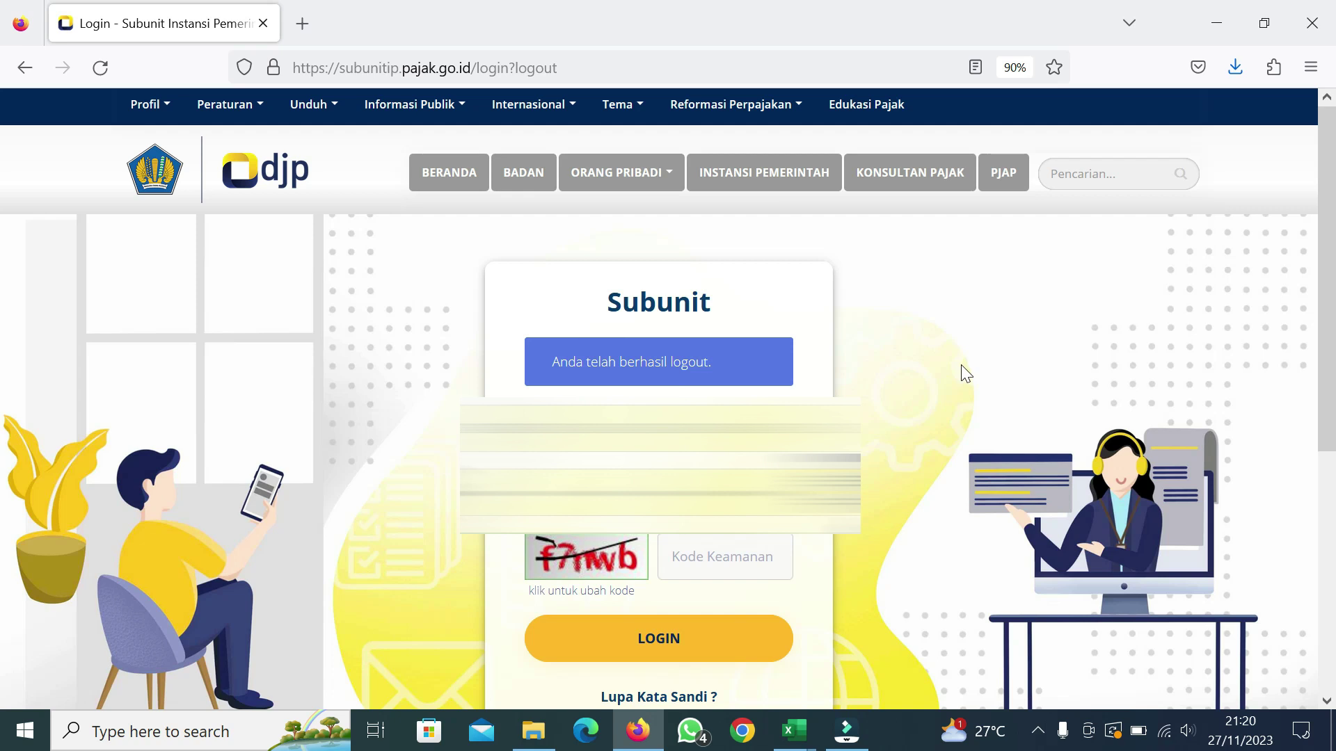
Enter the security code shown in the image and log in to the Subunit account.
click(711, 580)
text(f)
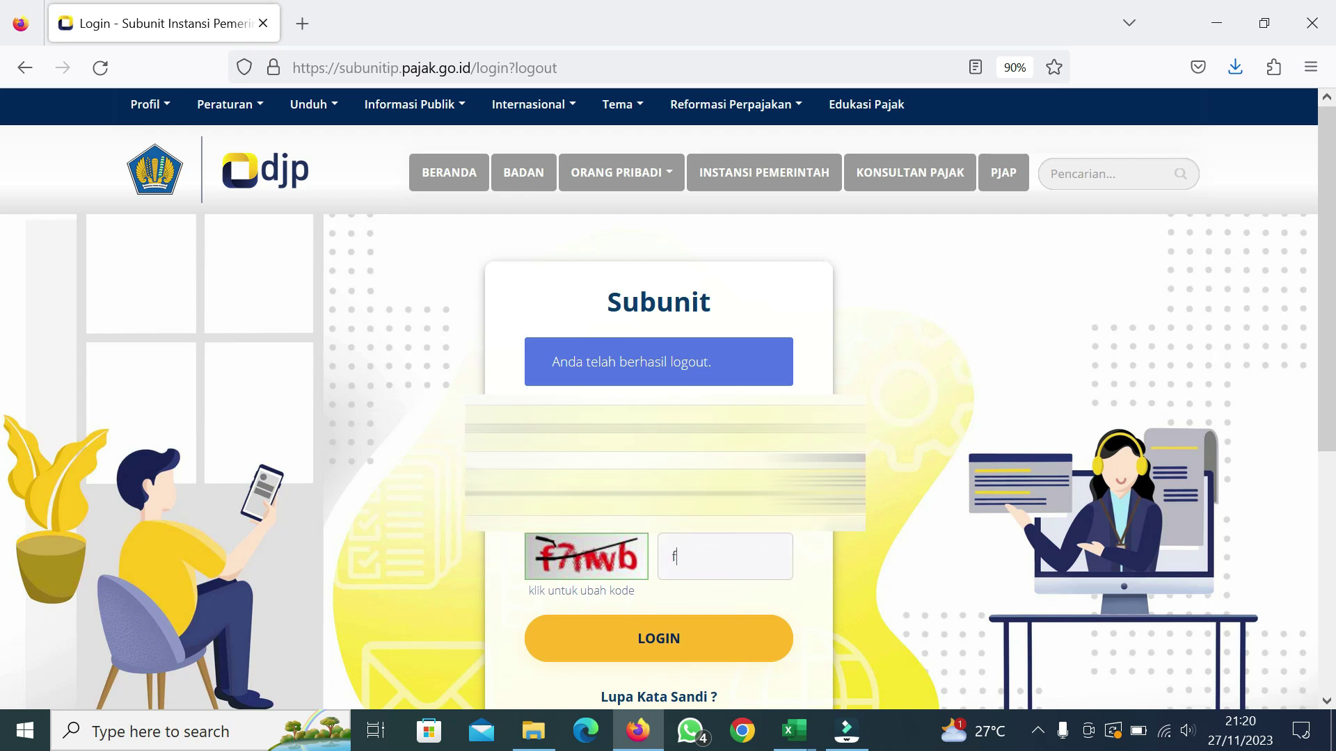
text(7nwb)
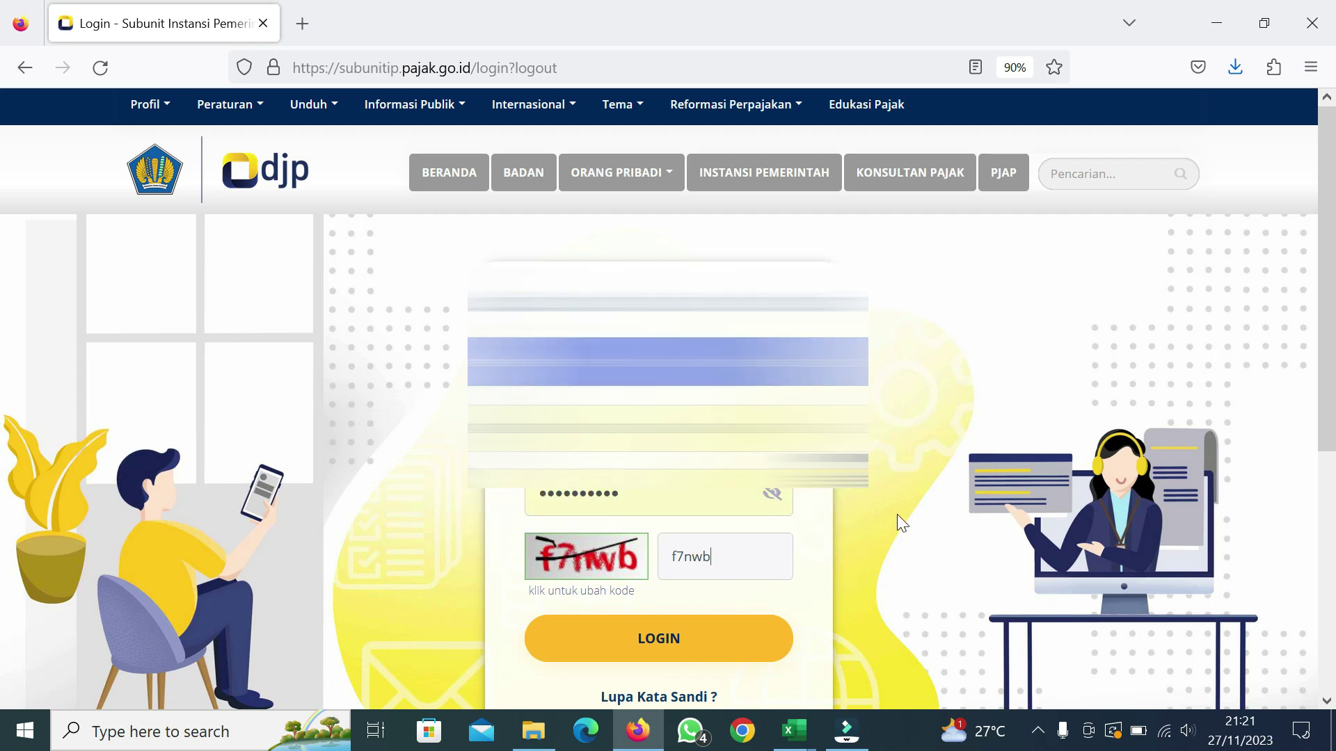
scroll(895, 521, down, 2)
click(652, 546)
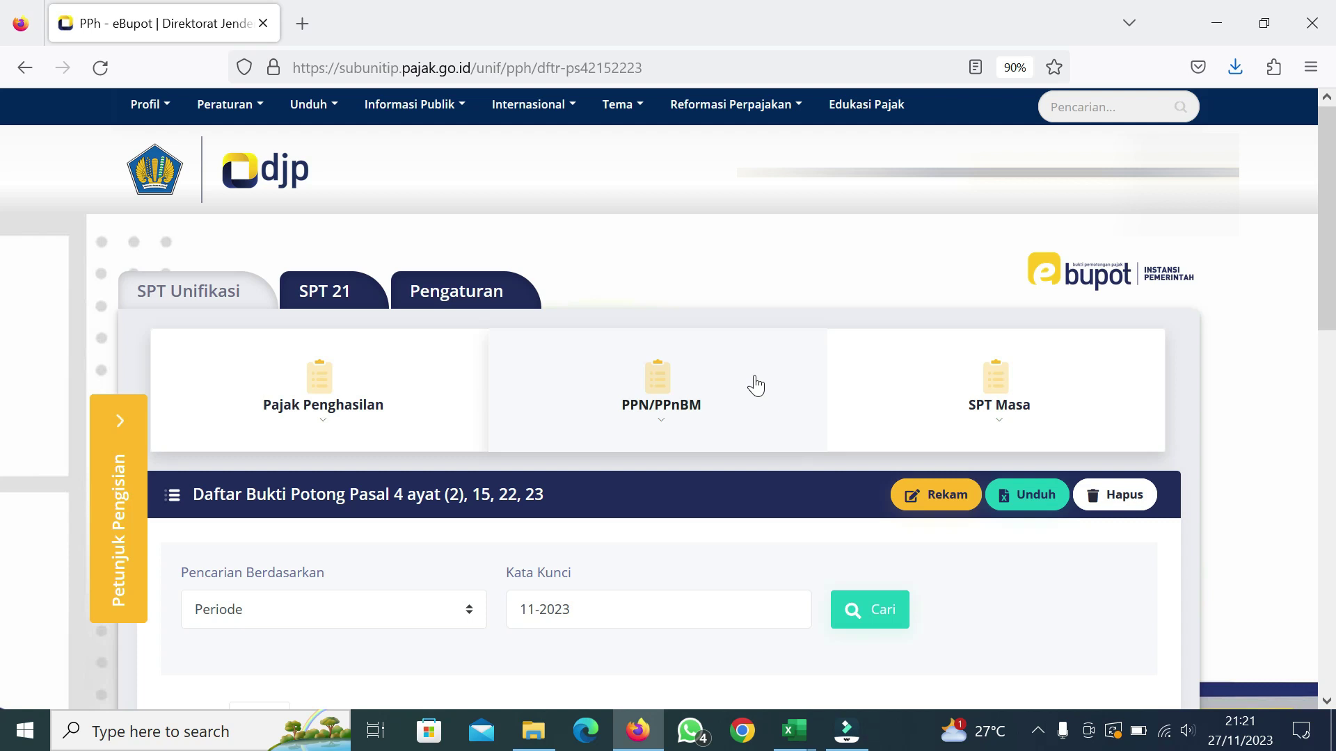
Open the Daftar BP Ps 4(2), 15, 22, 23 list under Pajak Penghasilan and start recording a new withholding slip.
scroll(450, 348, down, 2)
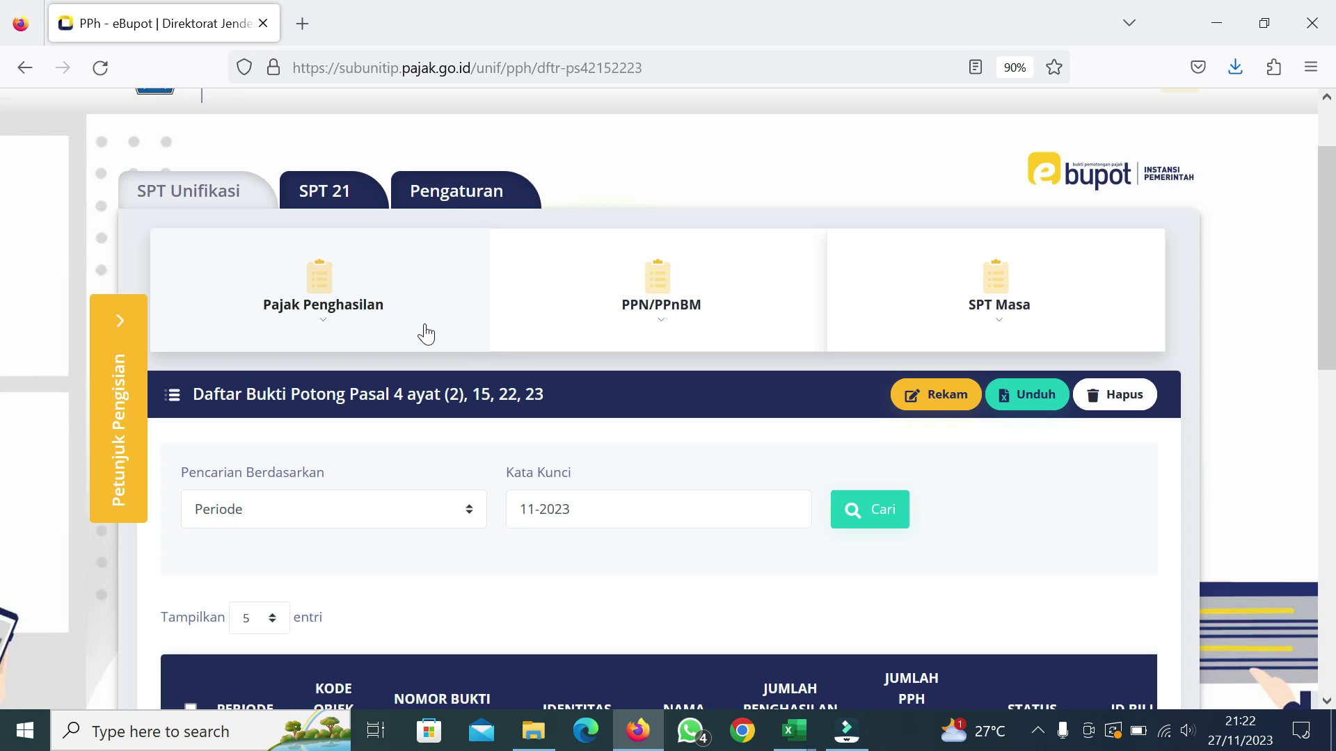
click(303, 317)
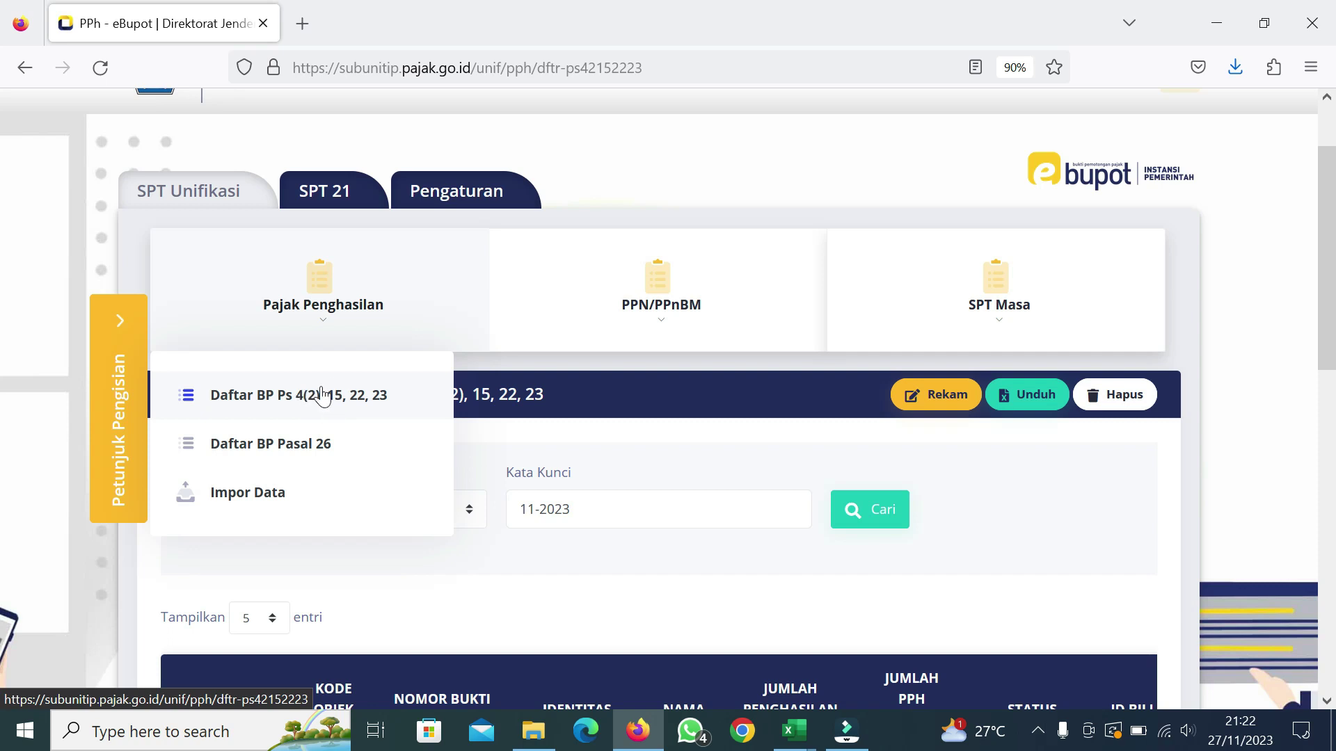
click(324, 407)
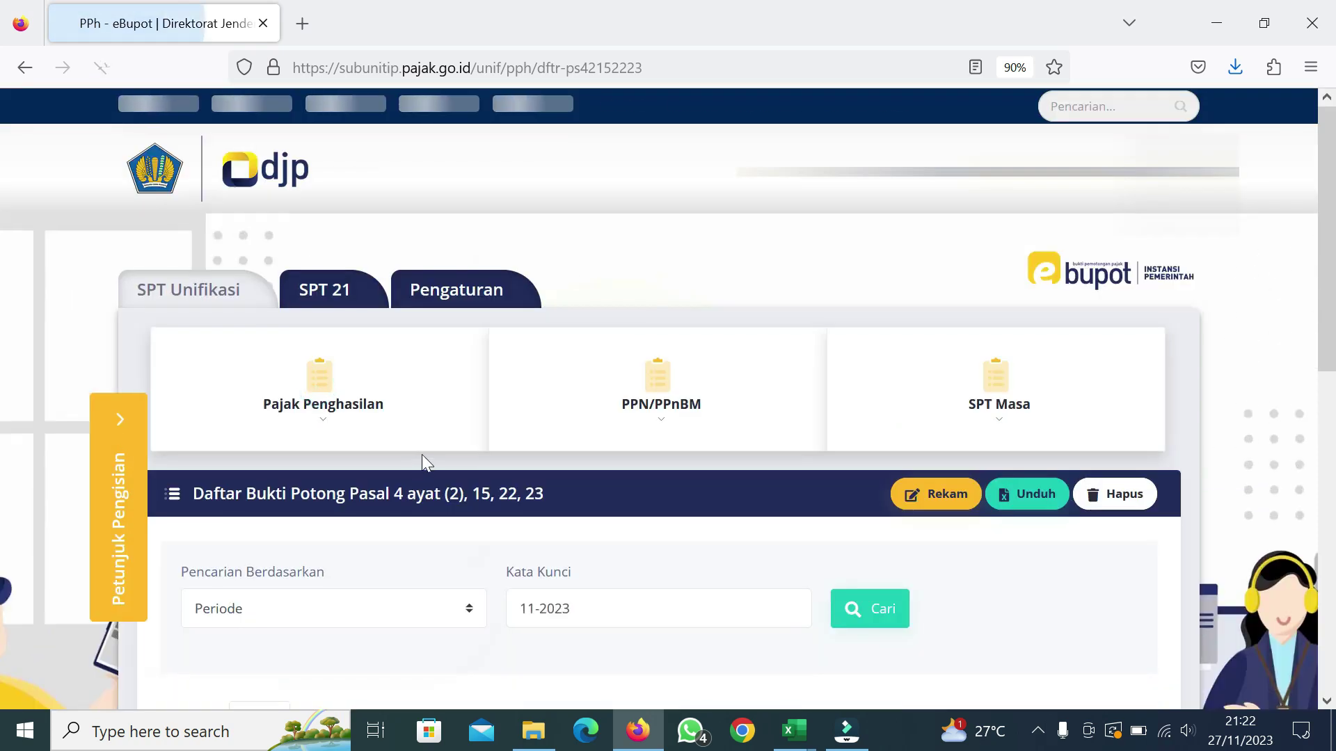
scroll(420, 440, down, 4)
scroll(555, 441, up, 1)
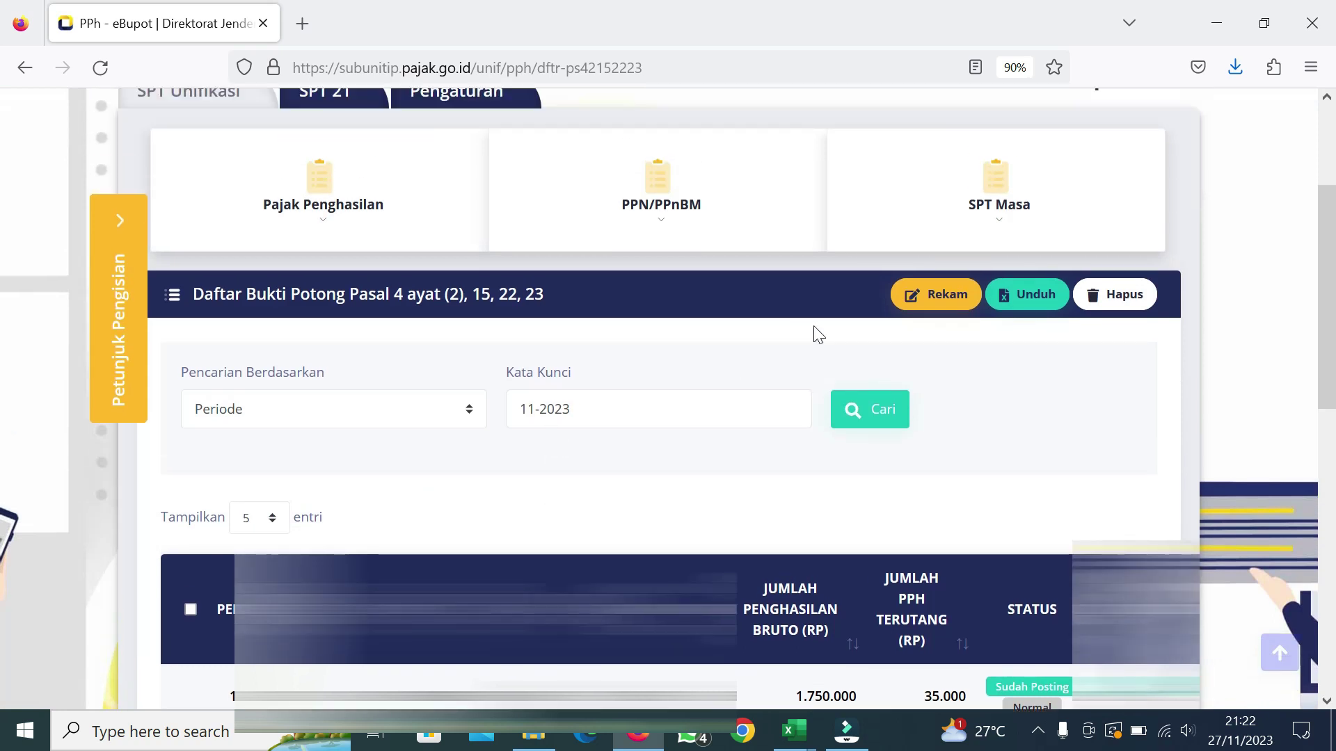
click(936, 300)
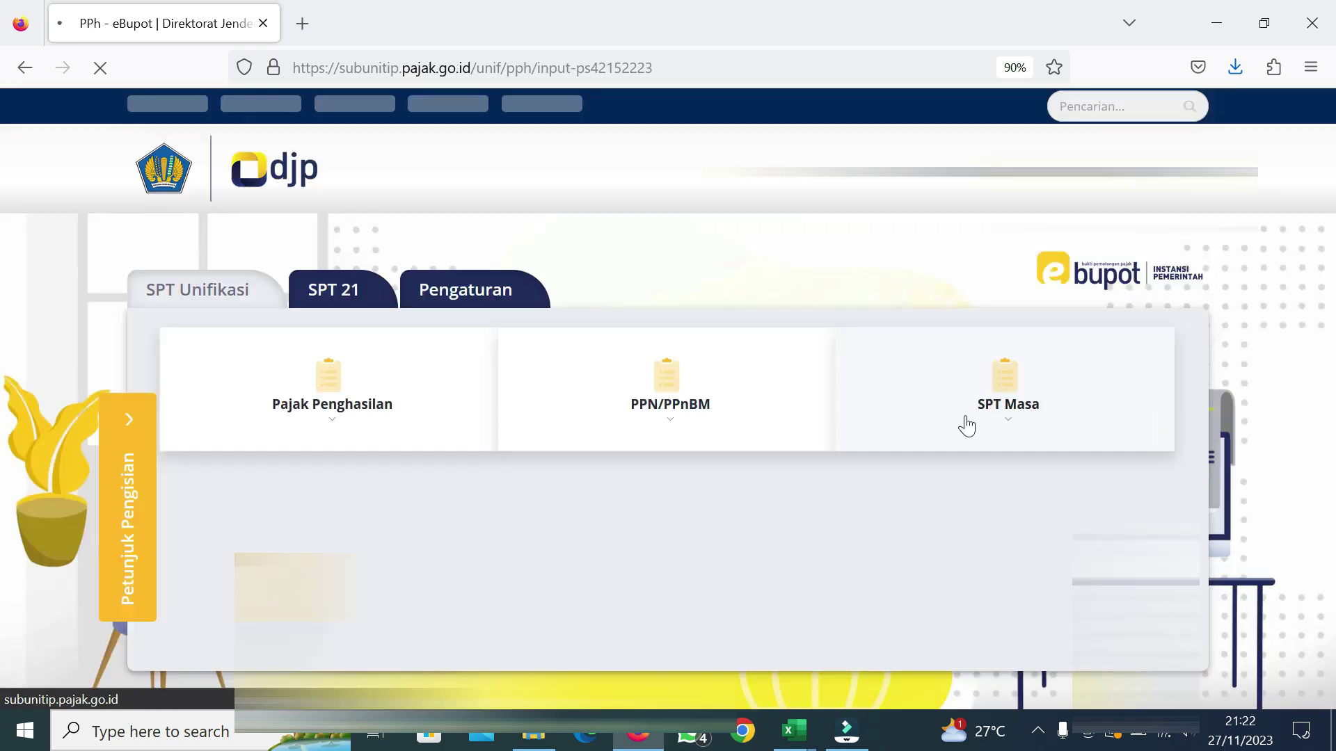
Set Tahun Pajak to 2023 and Masa Pajak to November in the taxpayer identity section.
scroll(831, 375, down, 3)
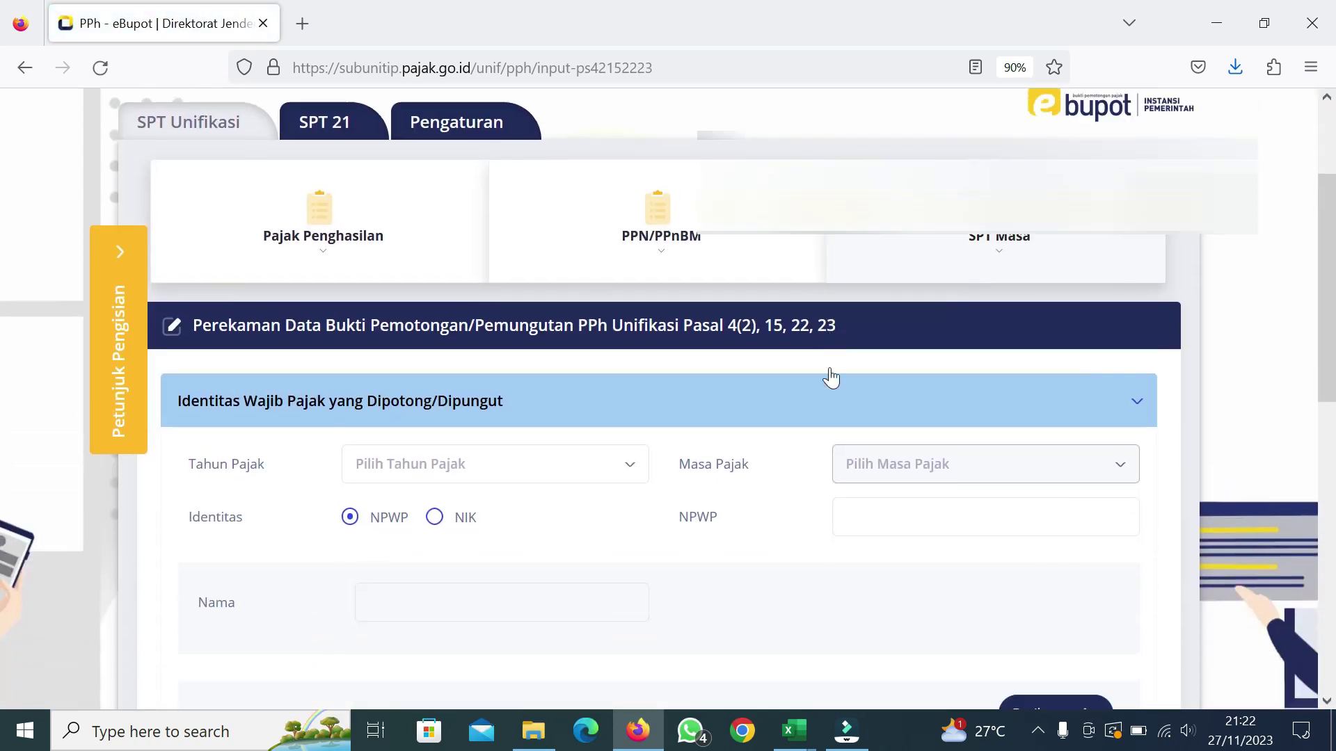
scroll(831, 376, down, 2)
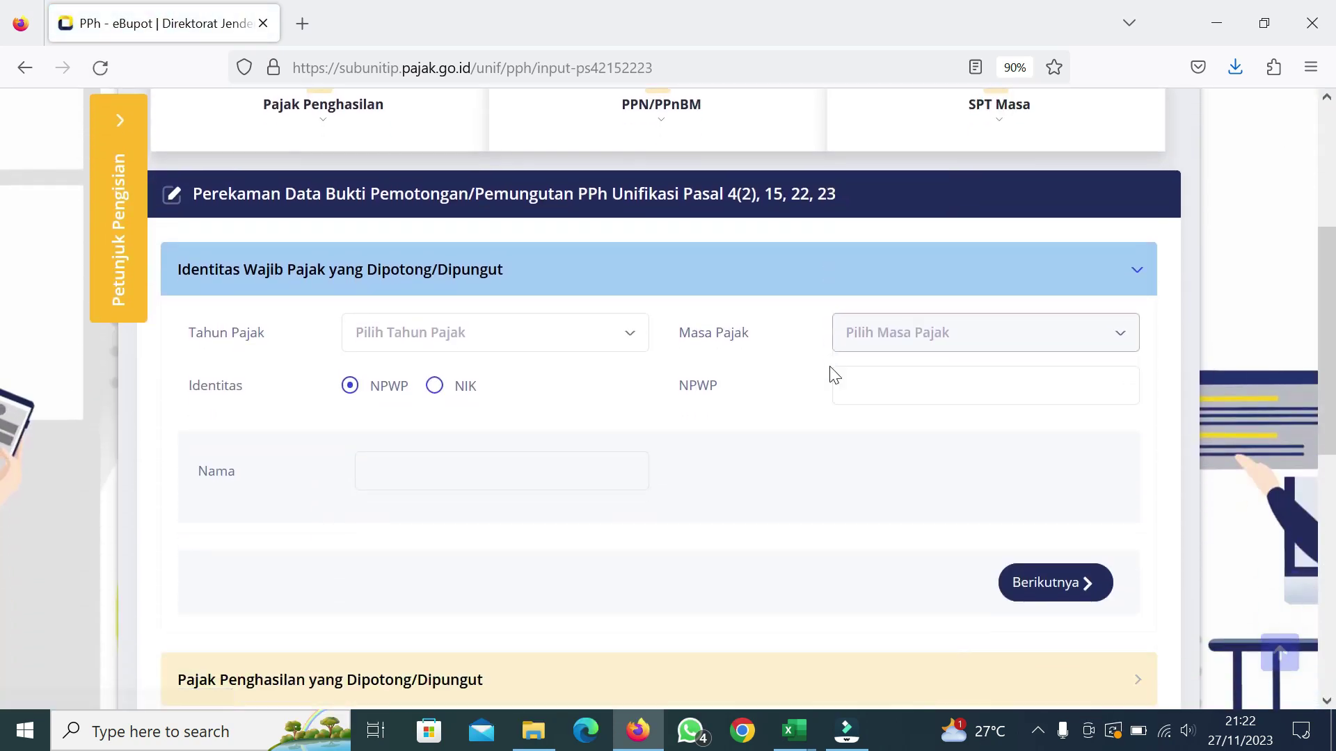
scroll(834, 375, up, 2)
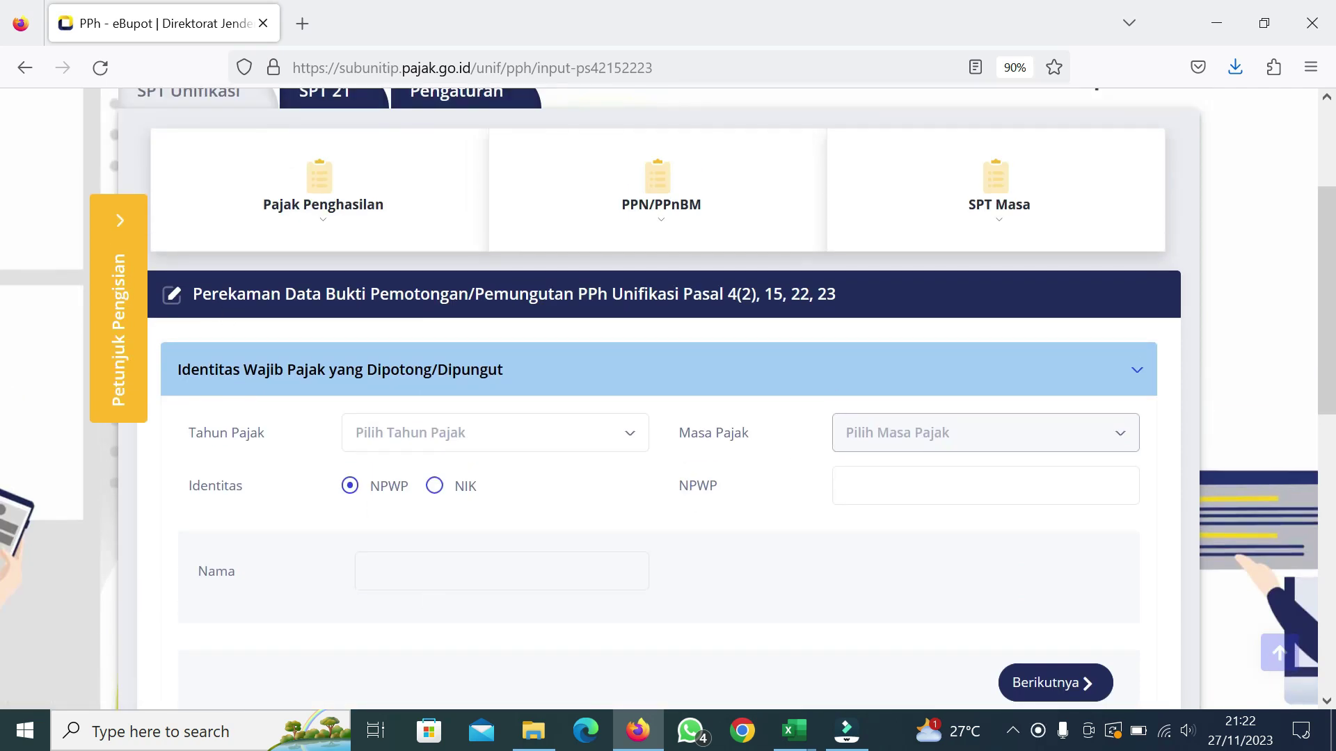
scroll(529, 487, down, 2)
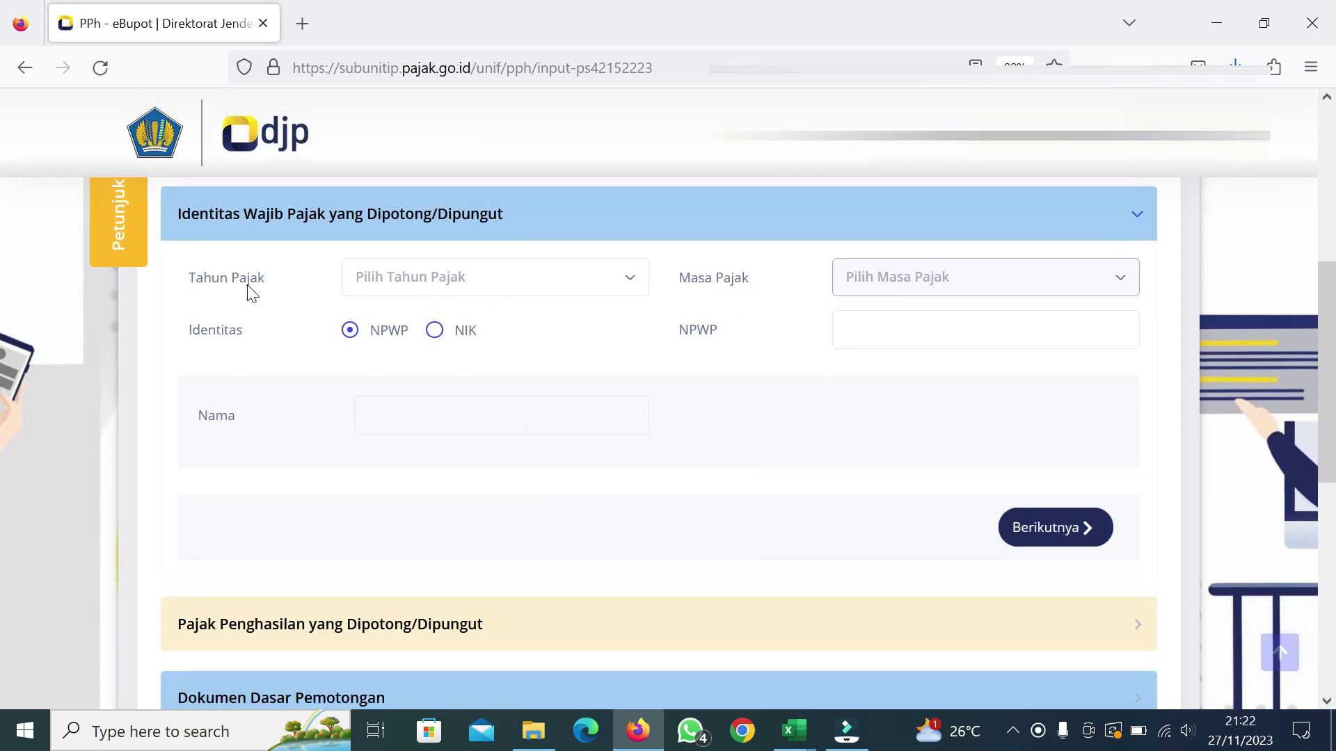
click(445, 282)
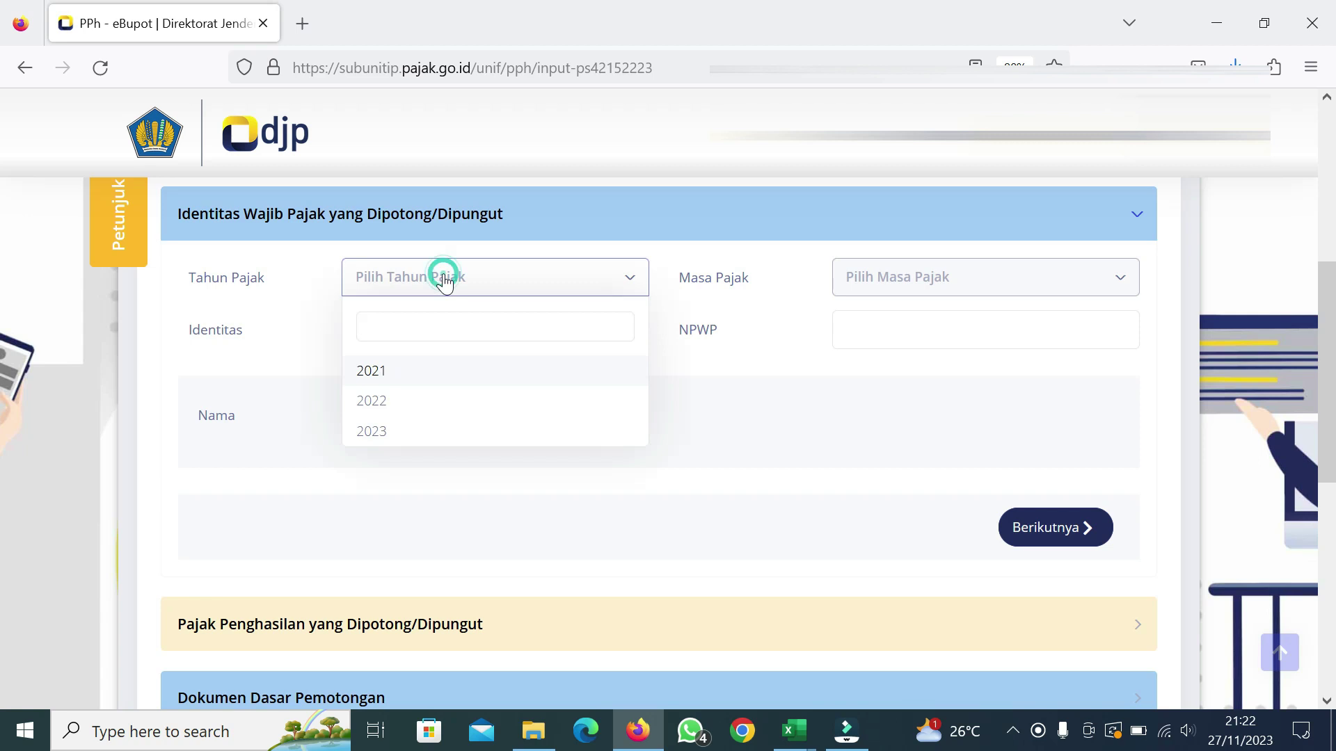
click(380, 438)
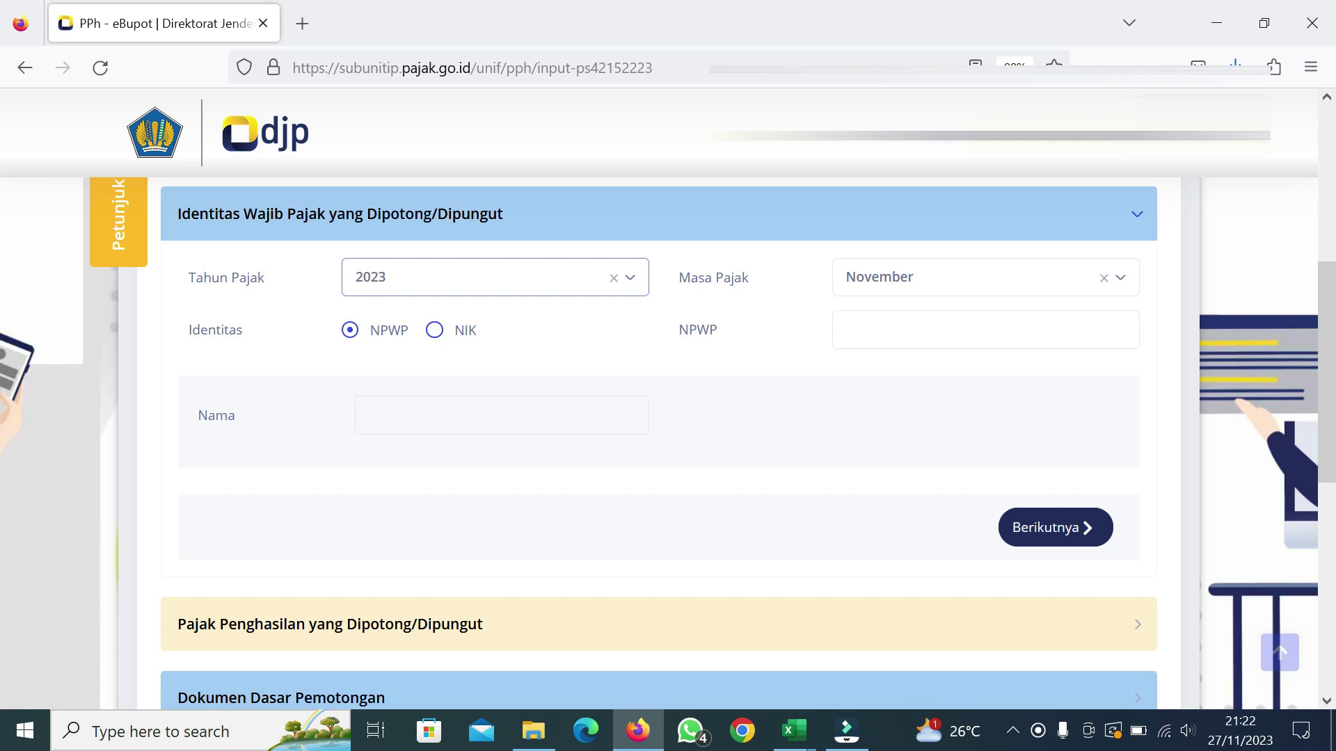
click(1127, 289)
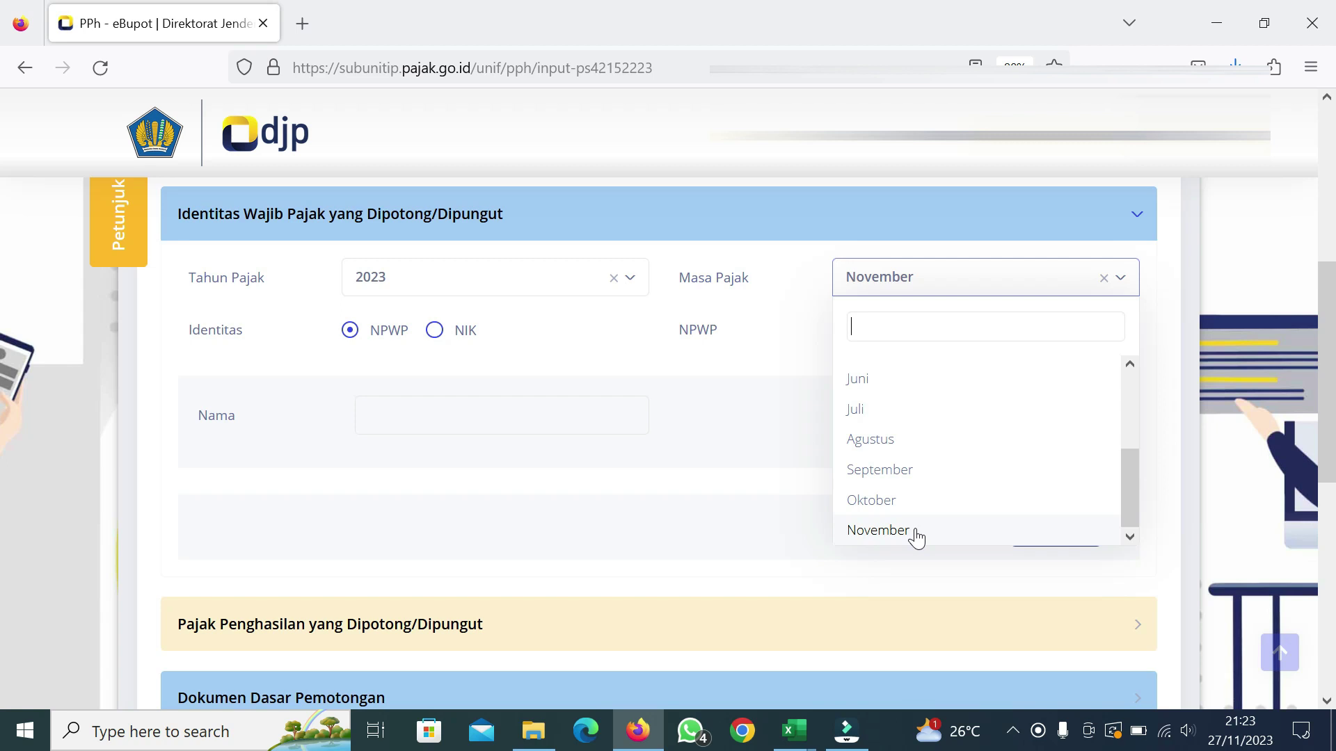
click(878, 530)
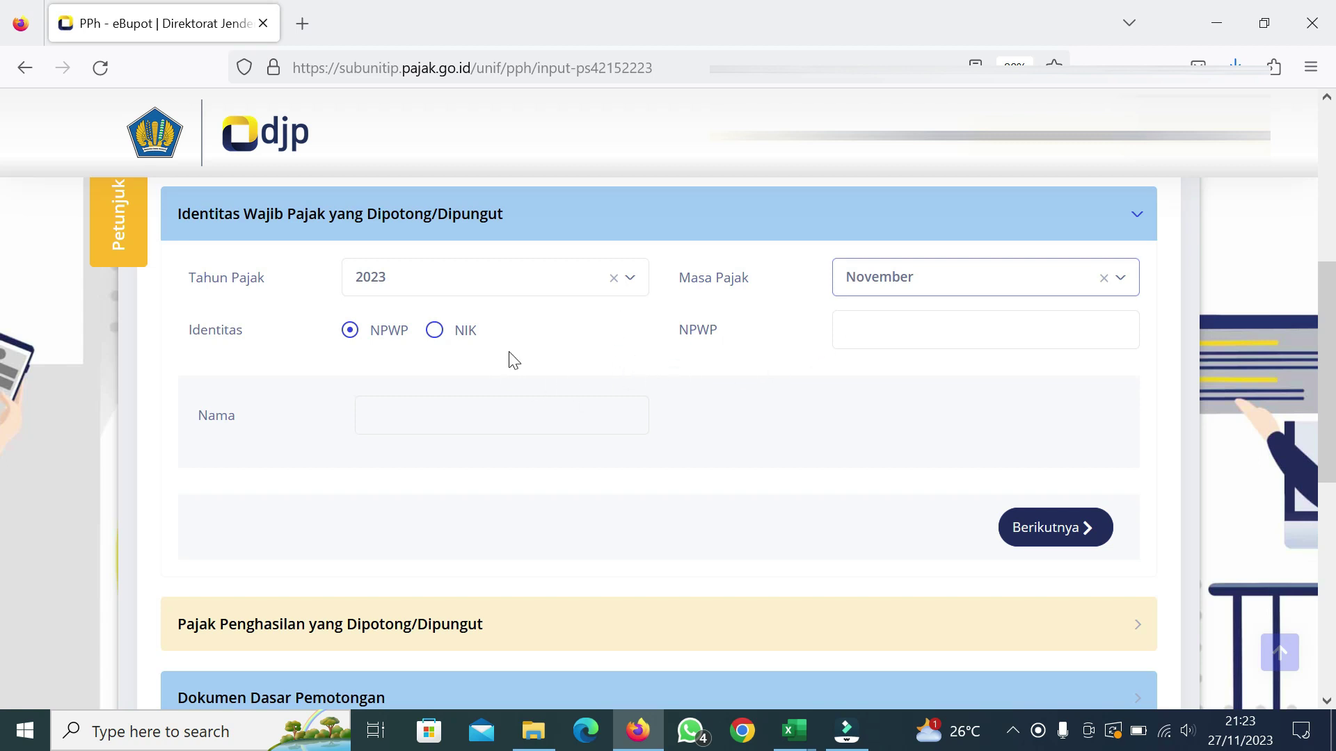
Choose NPWP as the identity type and paste the taxpayer's NPWP number.
click(433, 334)
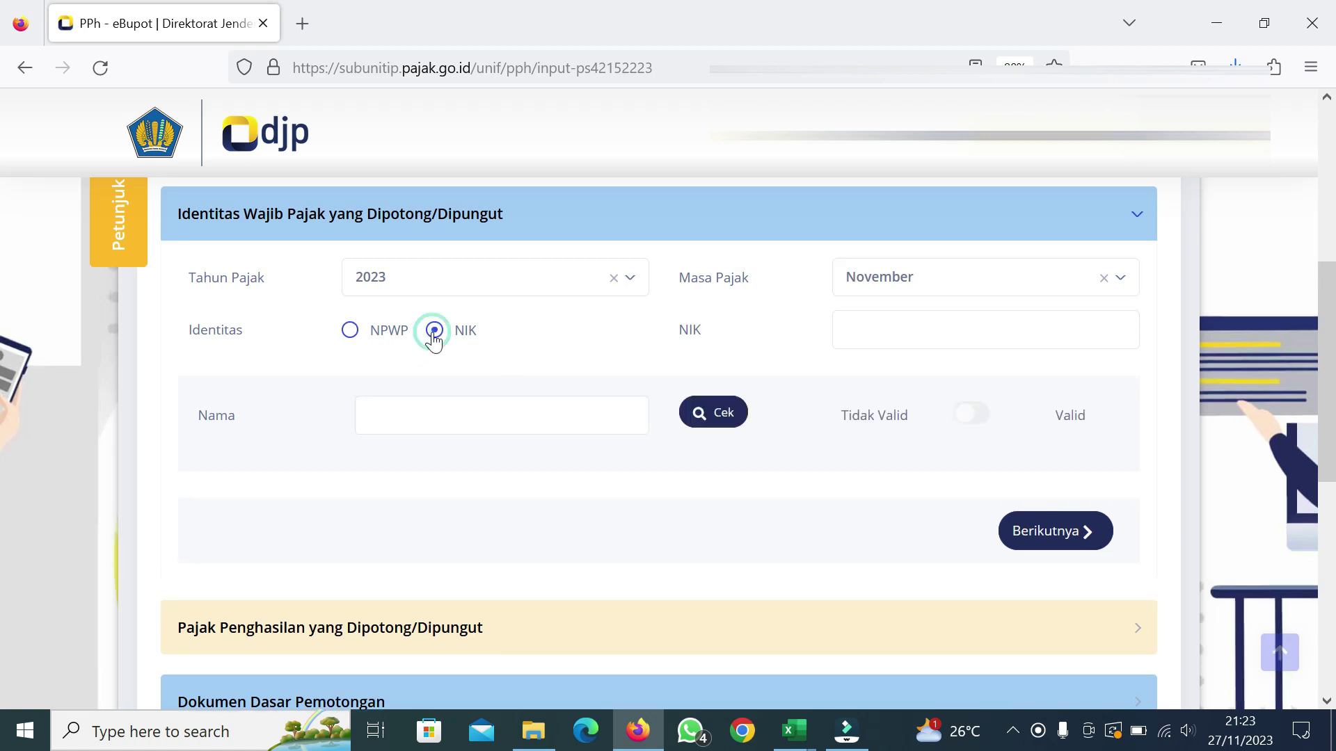
click(353, 333)
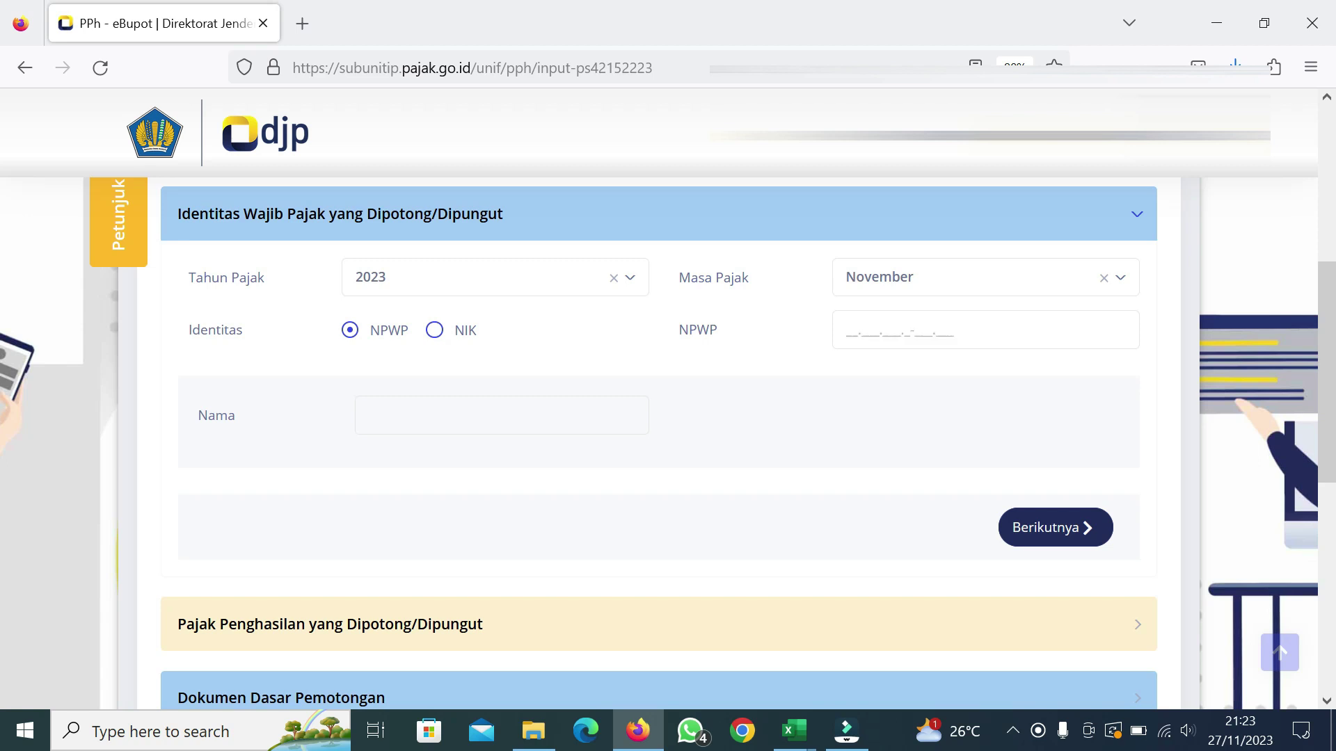
click(842, 334)
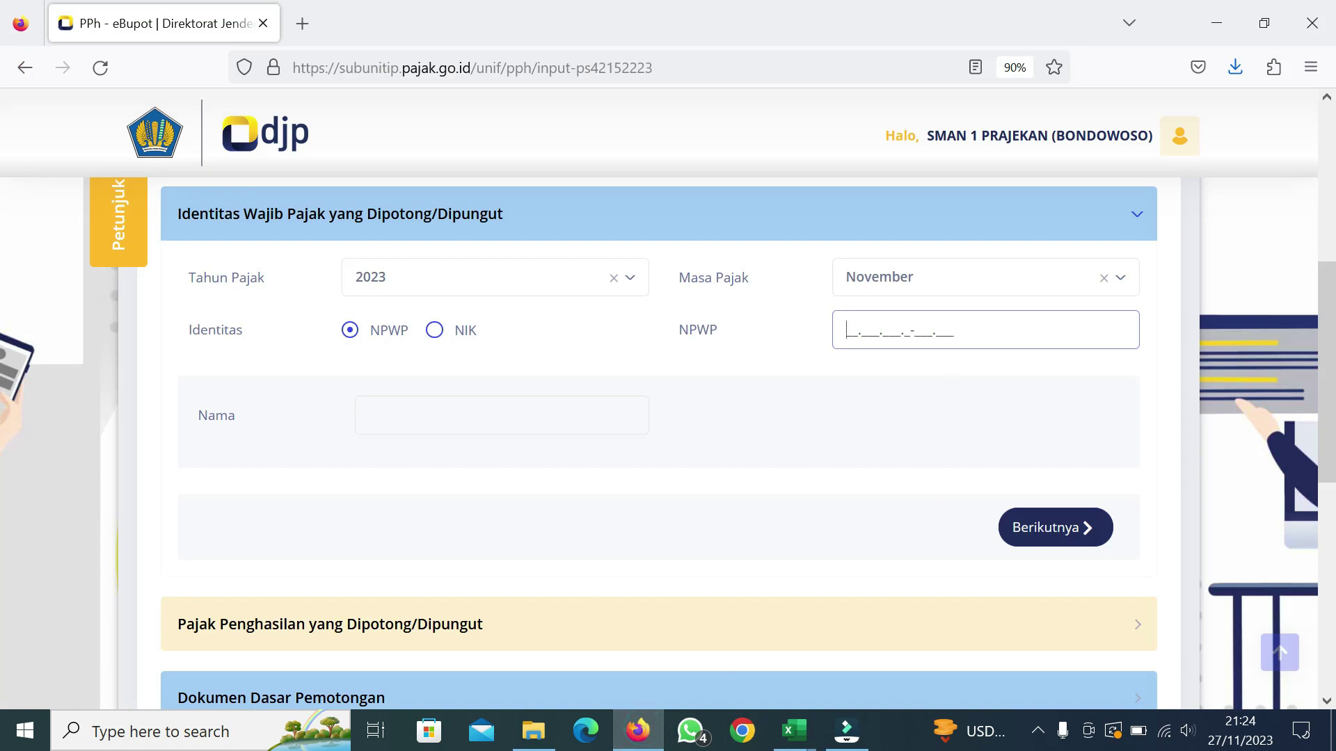
key(ctrl+v)
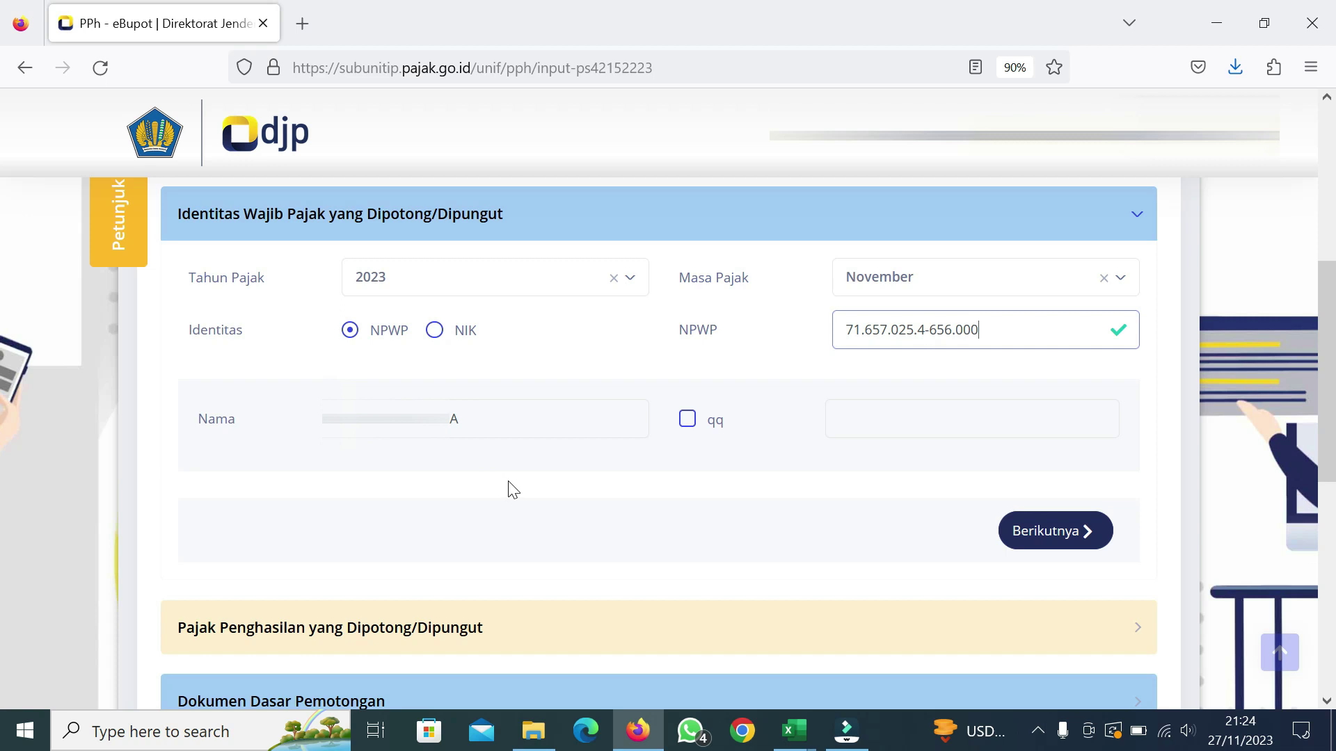
Continue to the Pajak Penghasilan yang Dipotong/Dipungut section and open the Kode Objek Pajak choices.
scroll(513, 491, down, 2)
click(1086, 441)
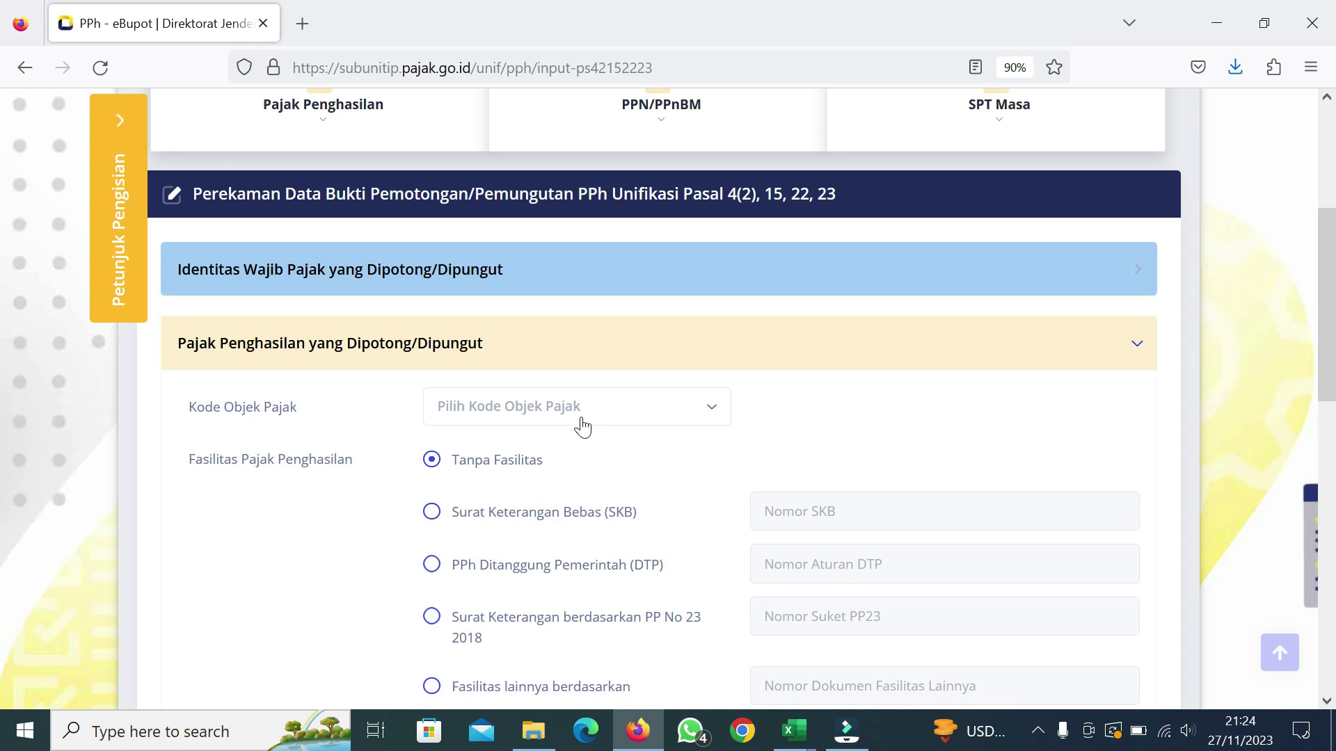
click(583, 411)
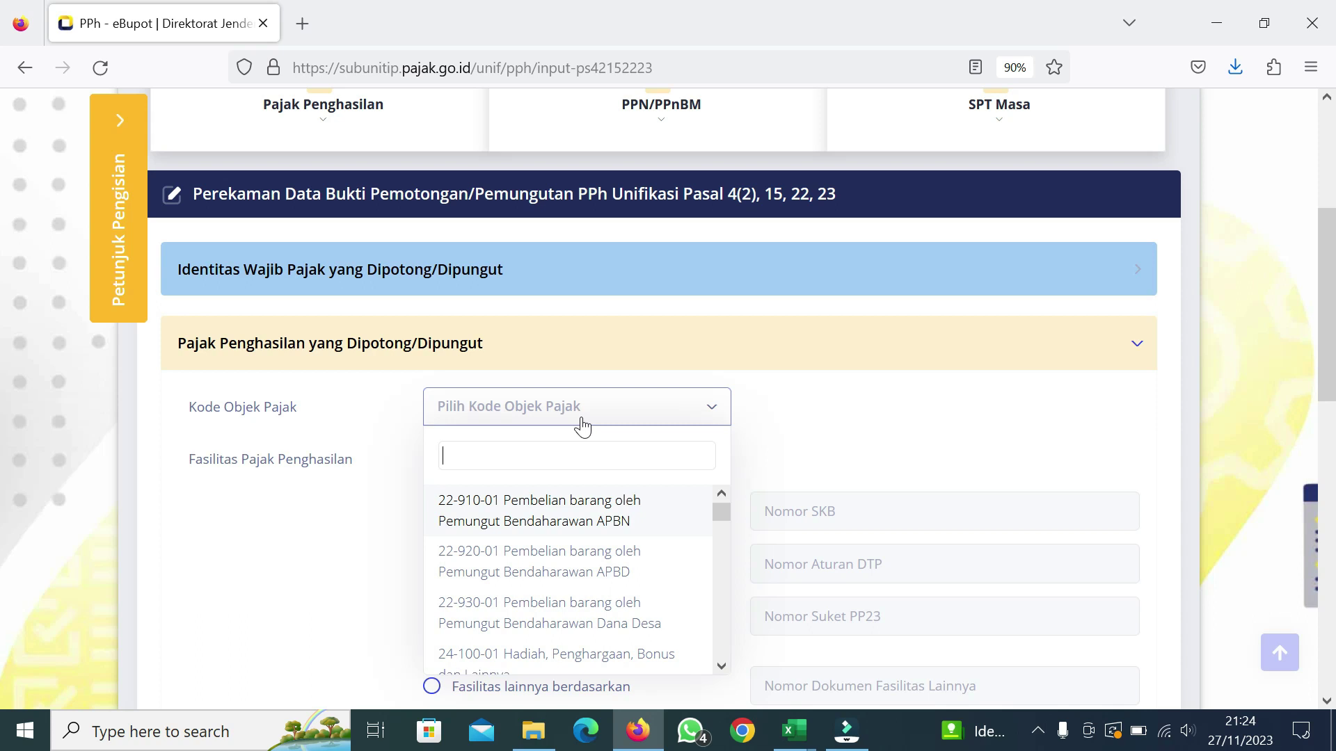
text(jasa)
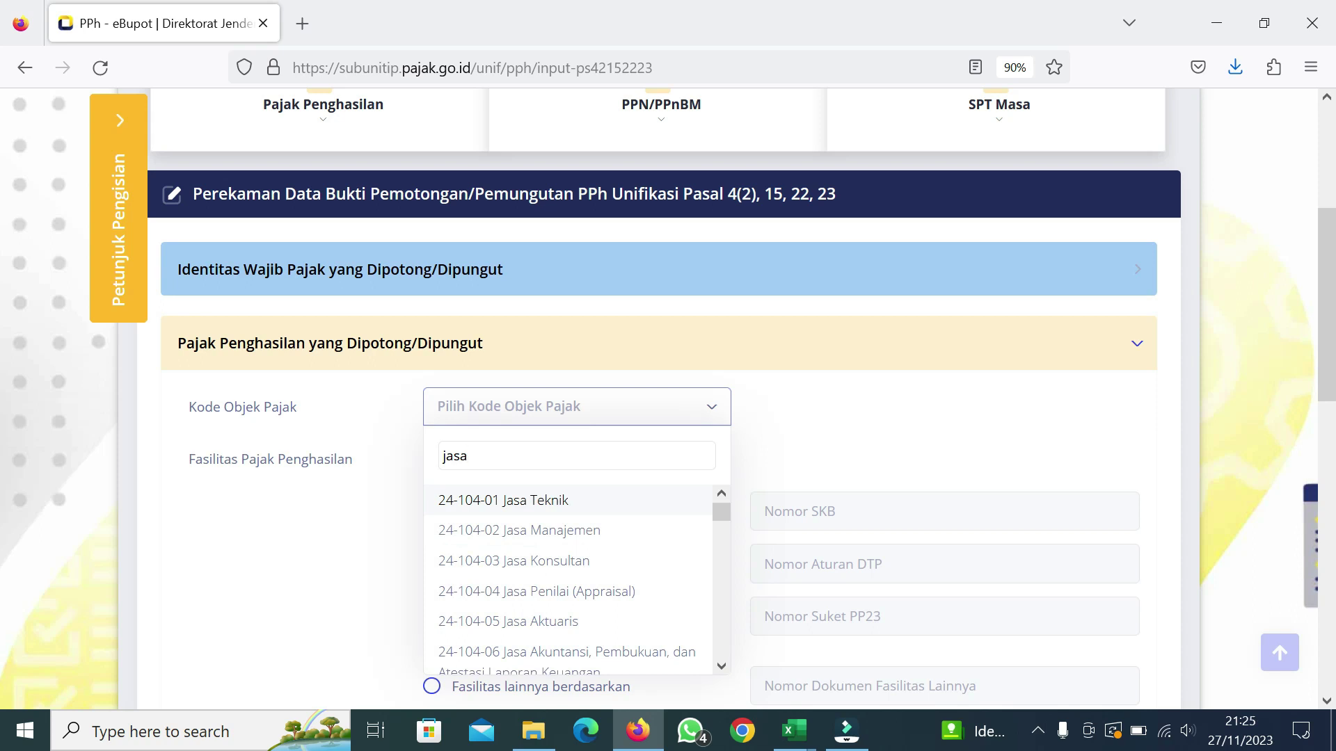
scroll(611, 561, down, 5)
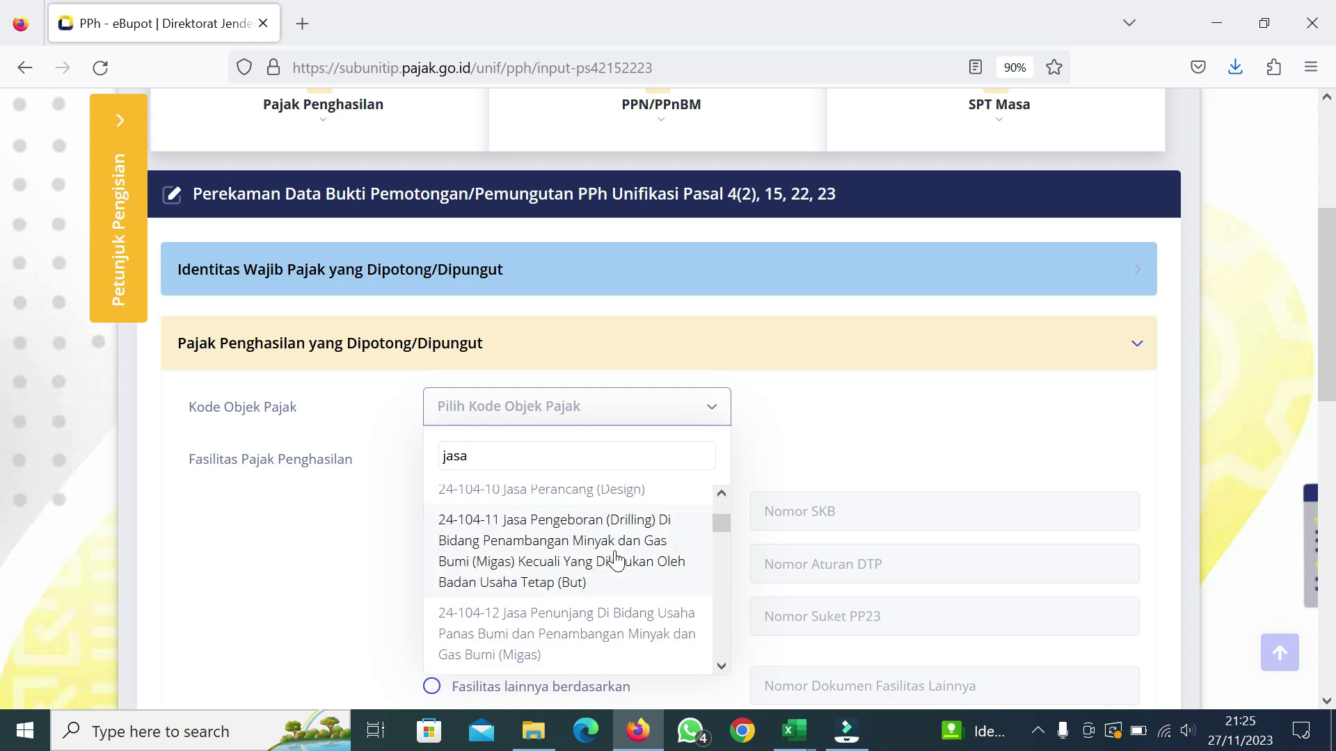
scroll(617, 562, down, 2)
key(BackSpace)
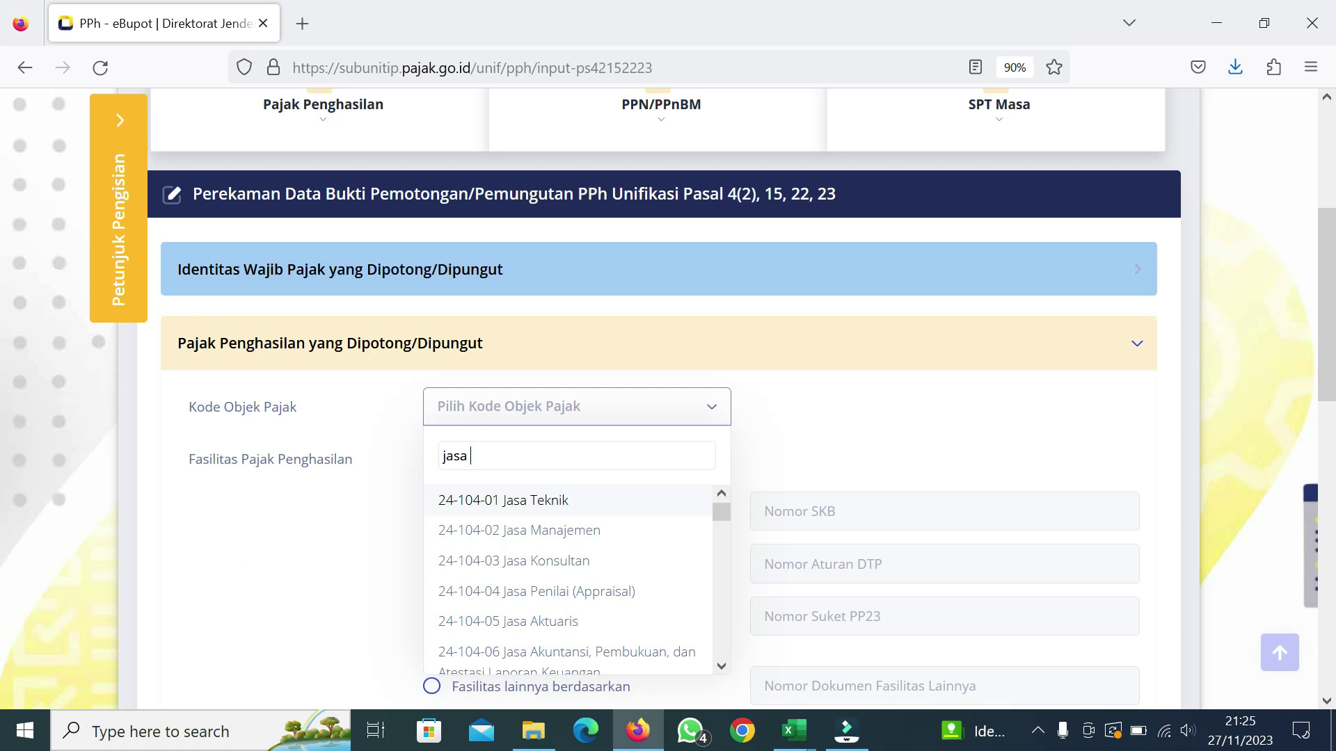
text(boga)
key(BackSpace)
key(BackSpace)
key(BackSpace)
key(BackSpace)
key(BackSpace)
key(BackSpace)
key(BackSpace)
key(BackSpace)
key(BackSpace)
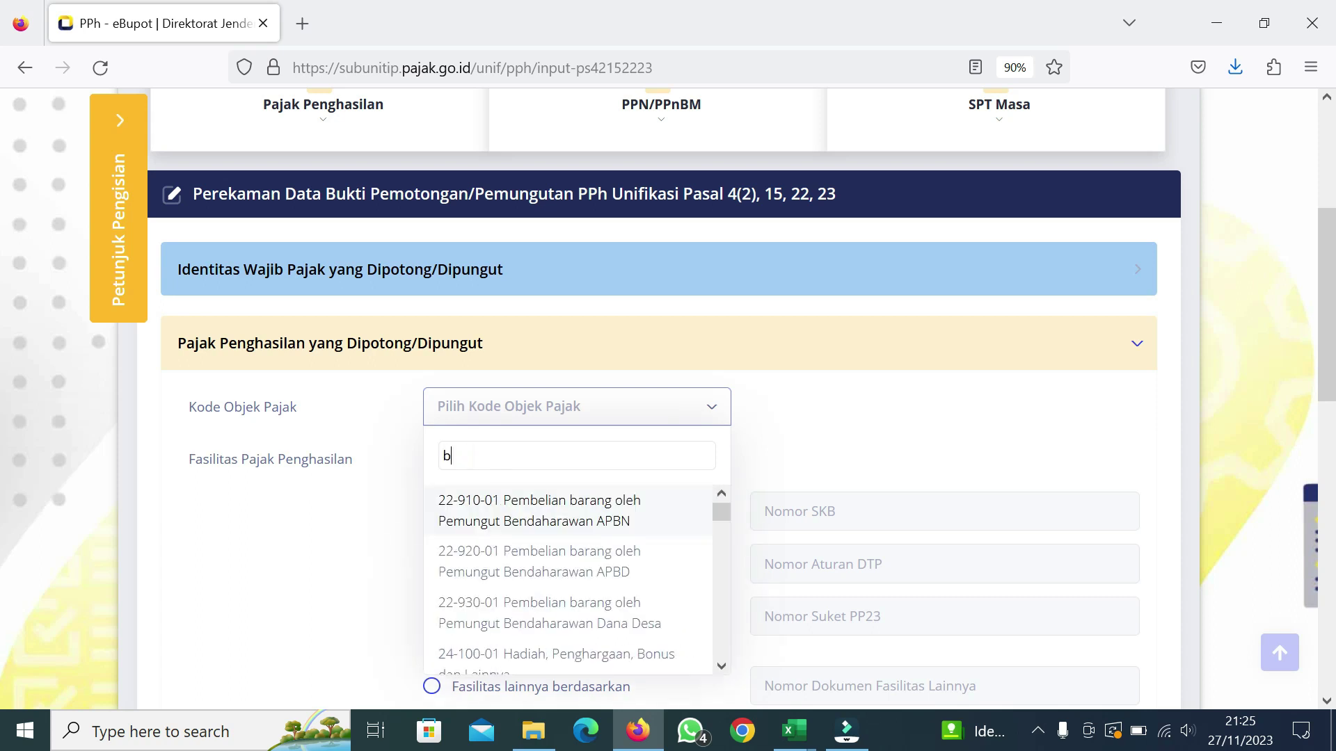
Search the tax object codes for "boga" and choose 24-104-39 Jasa Katering Atau Tata Boga.
text(boga)
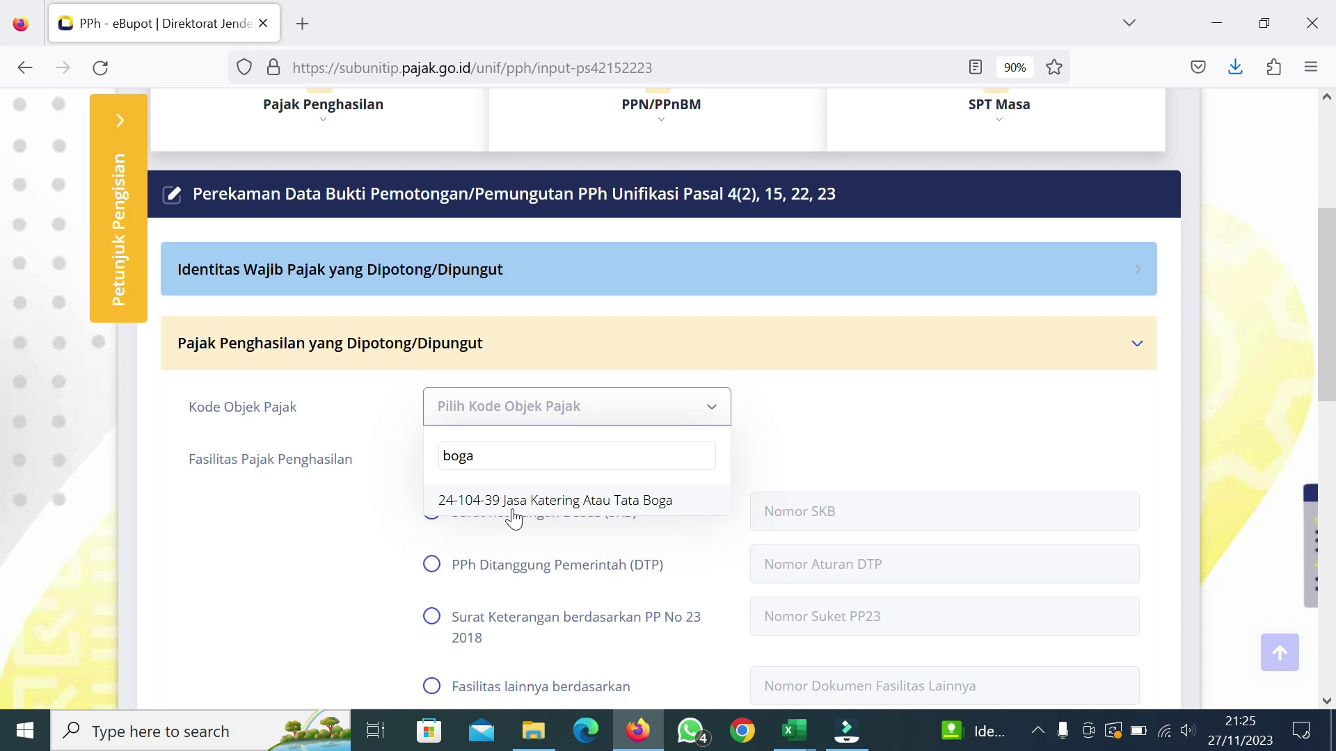
click(583, 503)
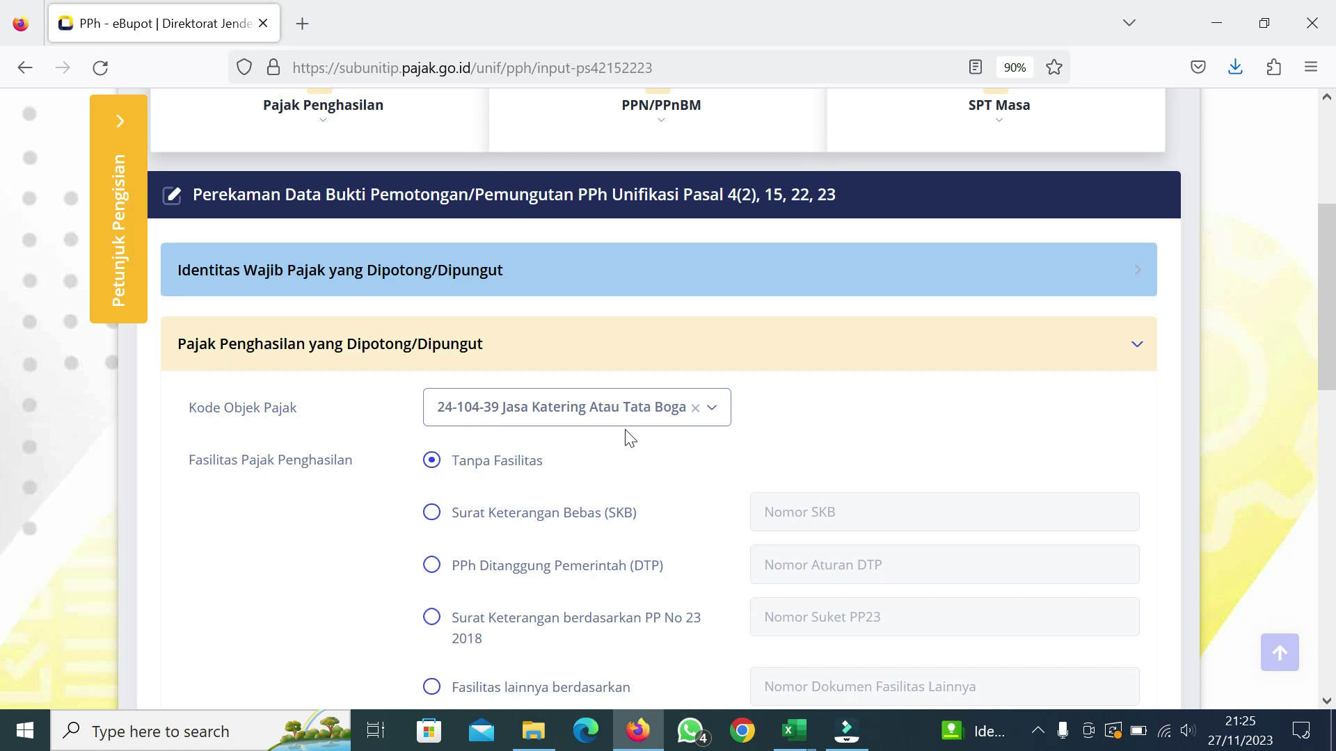
Examine the Fasilitas Pajak Penghasilan options with their document number fields, plus the gross income, rate and withheld tax fields.
scroll(628, 446, down, 3)
scroll(626, 437, down, 3)
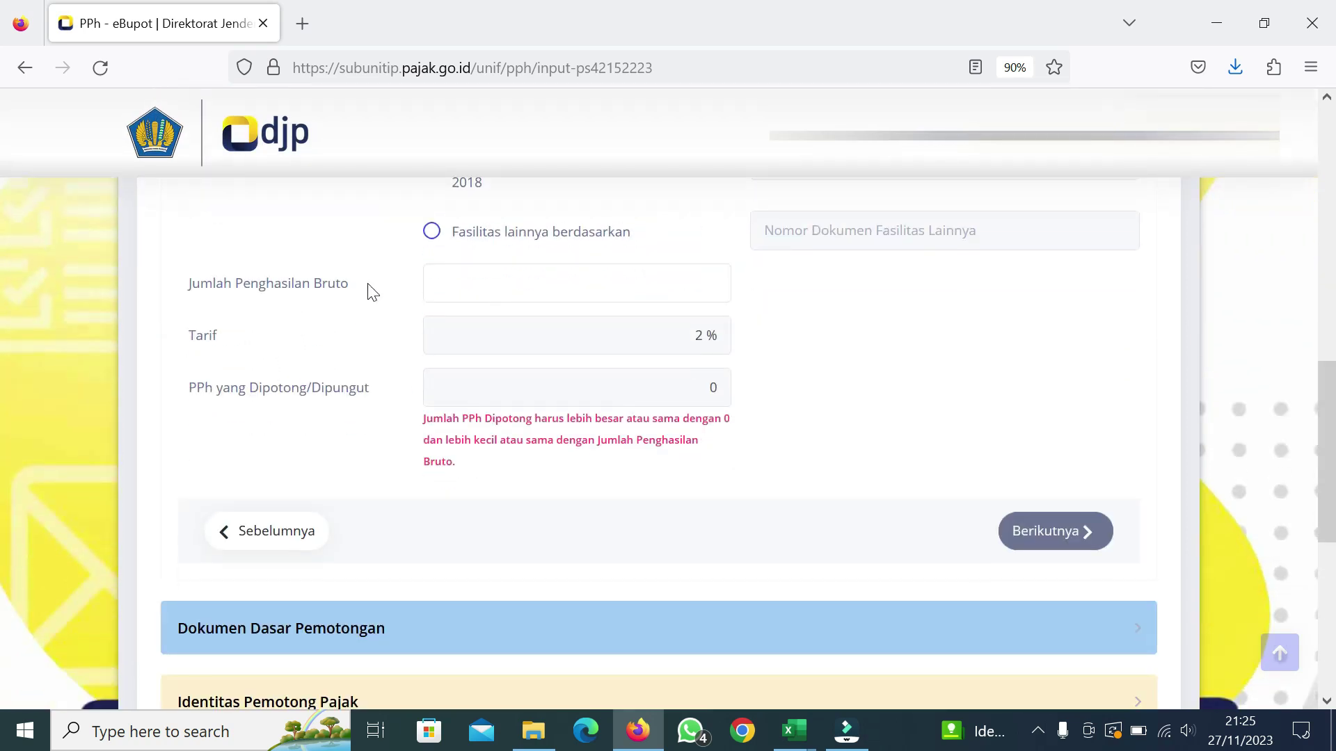
scroll(668, 301, up, 4)
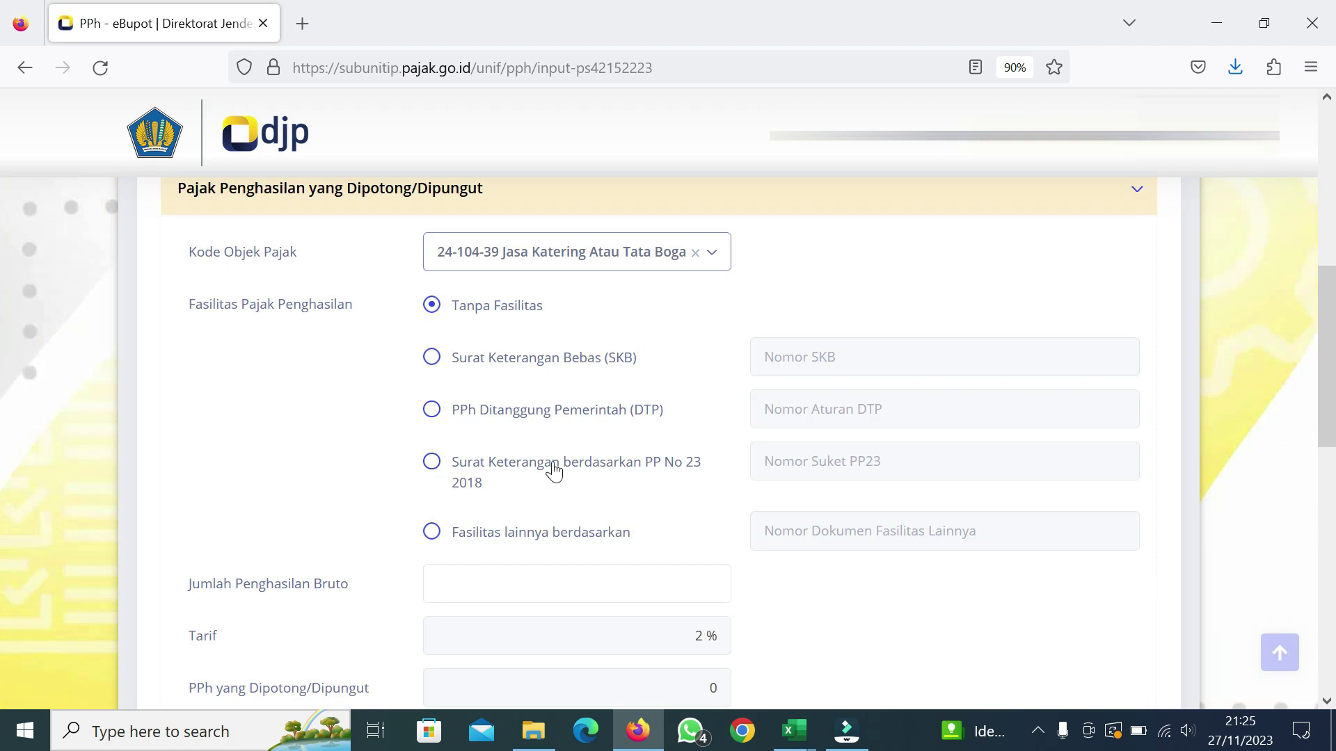
scroll(587, 439, down, 3)
scroll(493, 292, up, 1)
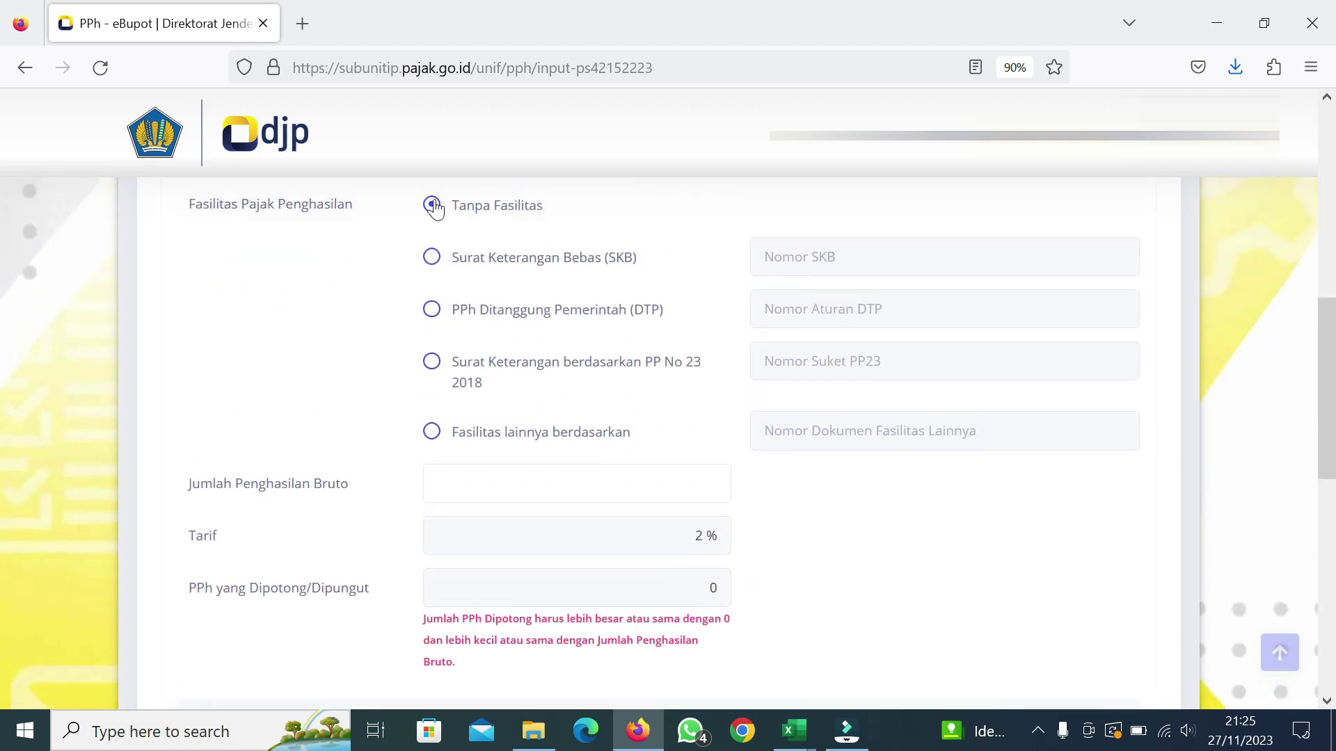
click(913, 250)
click(900, 296)
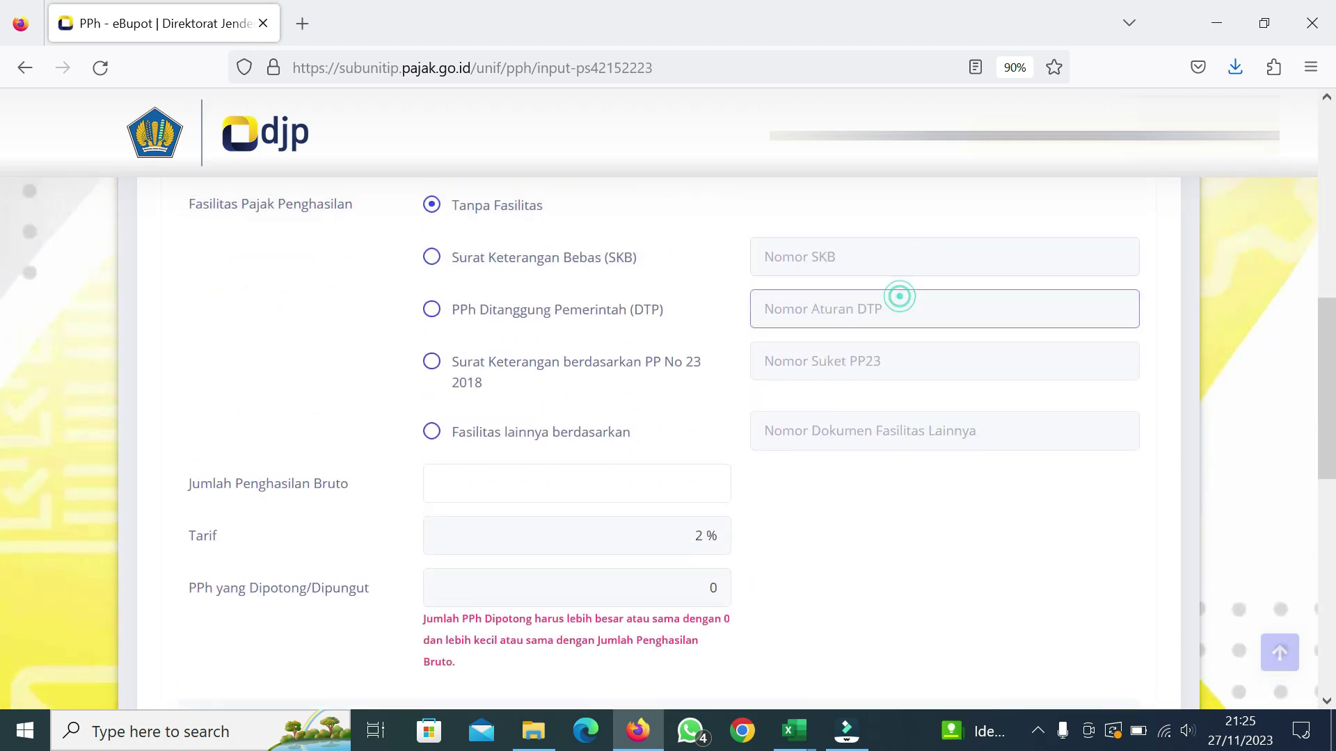
Set the Jumlah Penghasilan Bruto for the catering service to 1.320.000.
scroll(341, 368, down, 1)
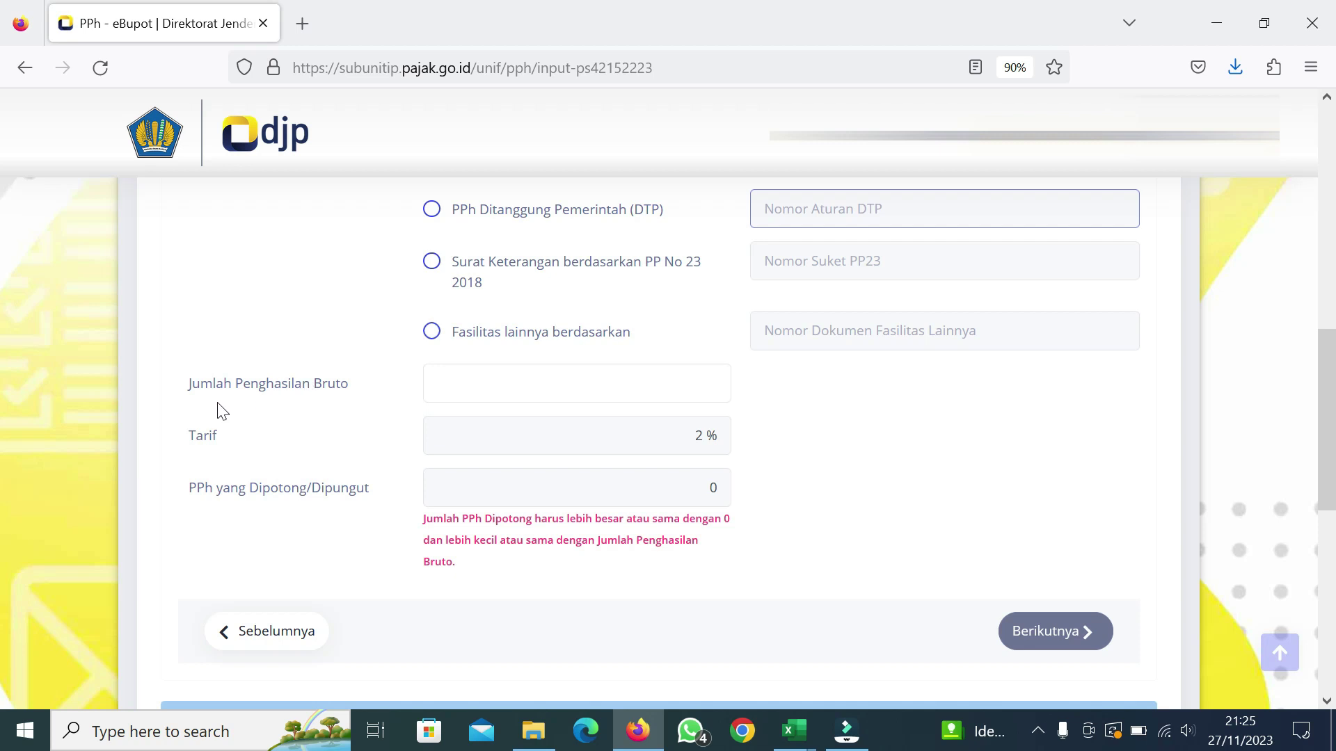
click(678, 381)
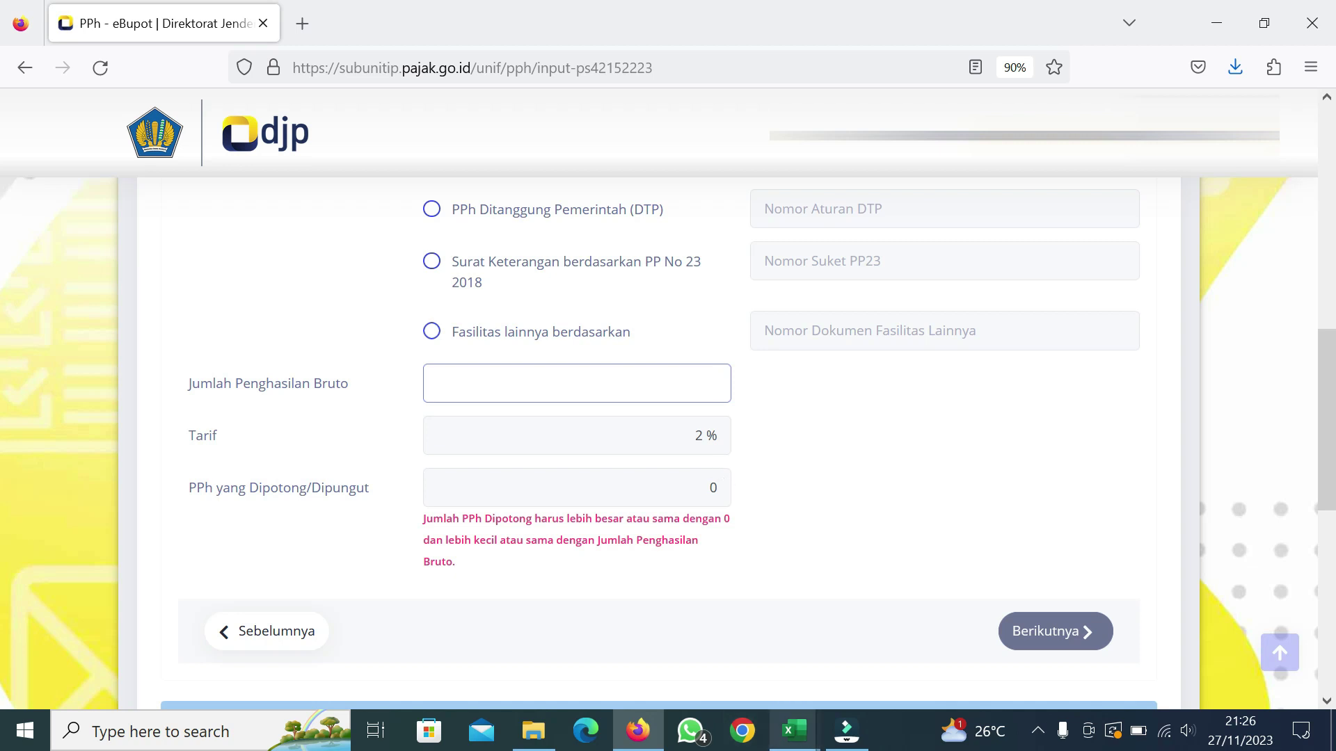
click(793, 727)
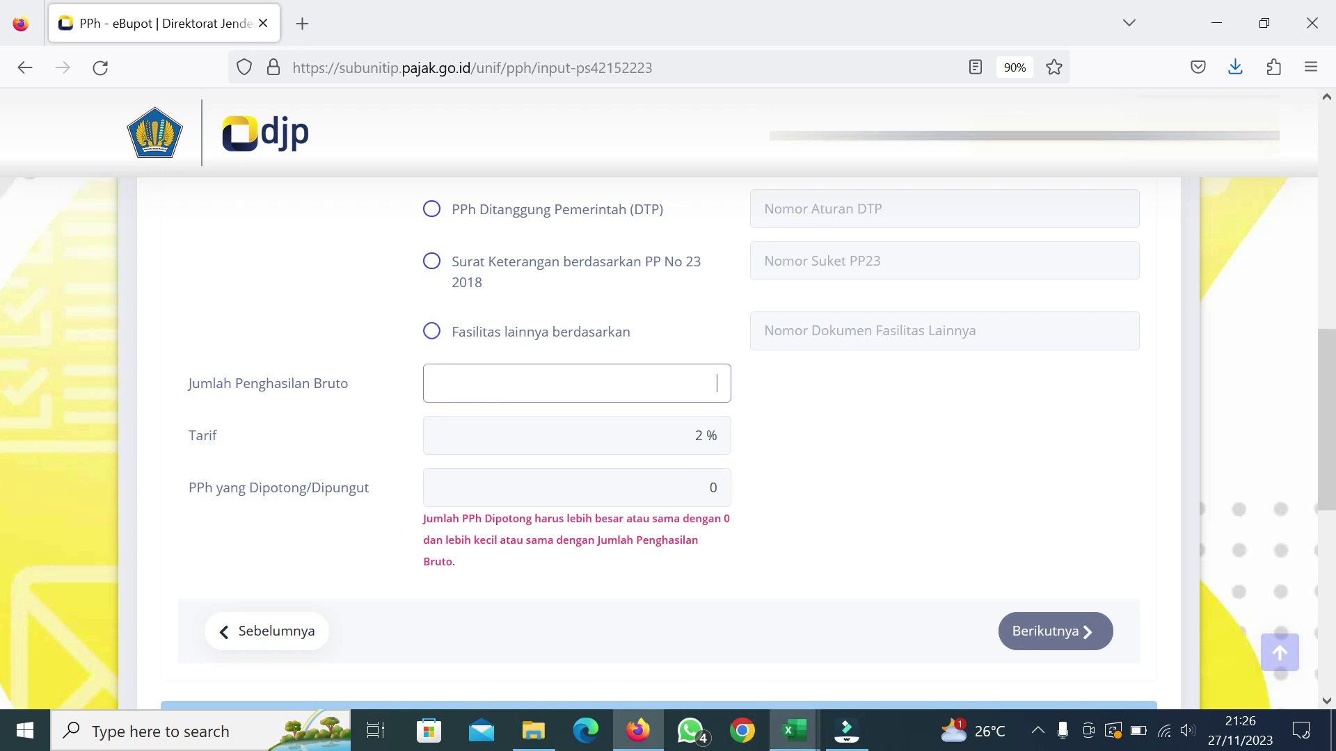
text(1.320.00)
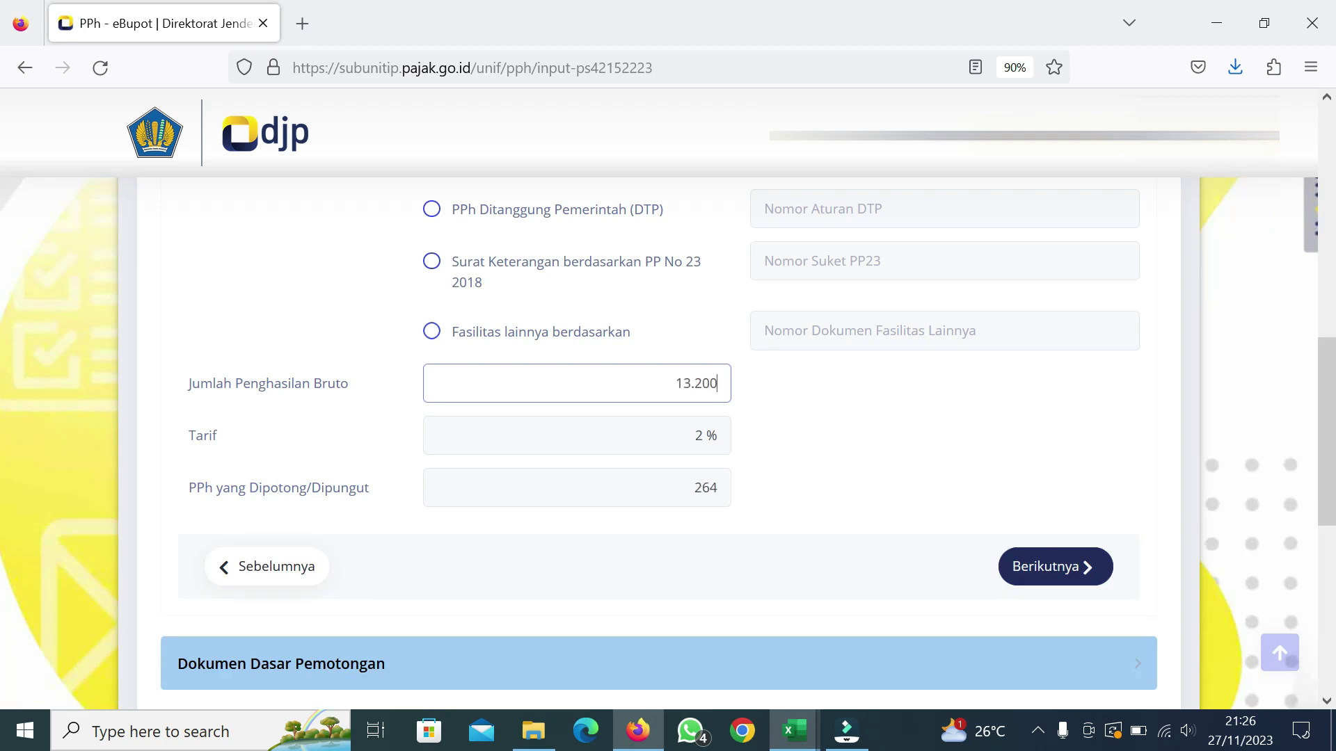
text(0)
Check the Tarif, the chosen Kode Objek Pajak and the PPh yang Dipotong/Dipungut amount for the entered gross income.
click(687, 437)
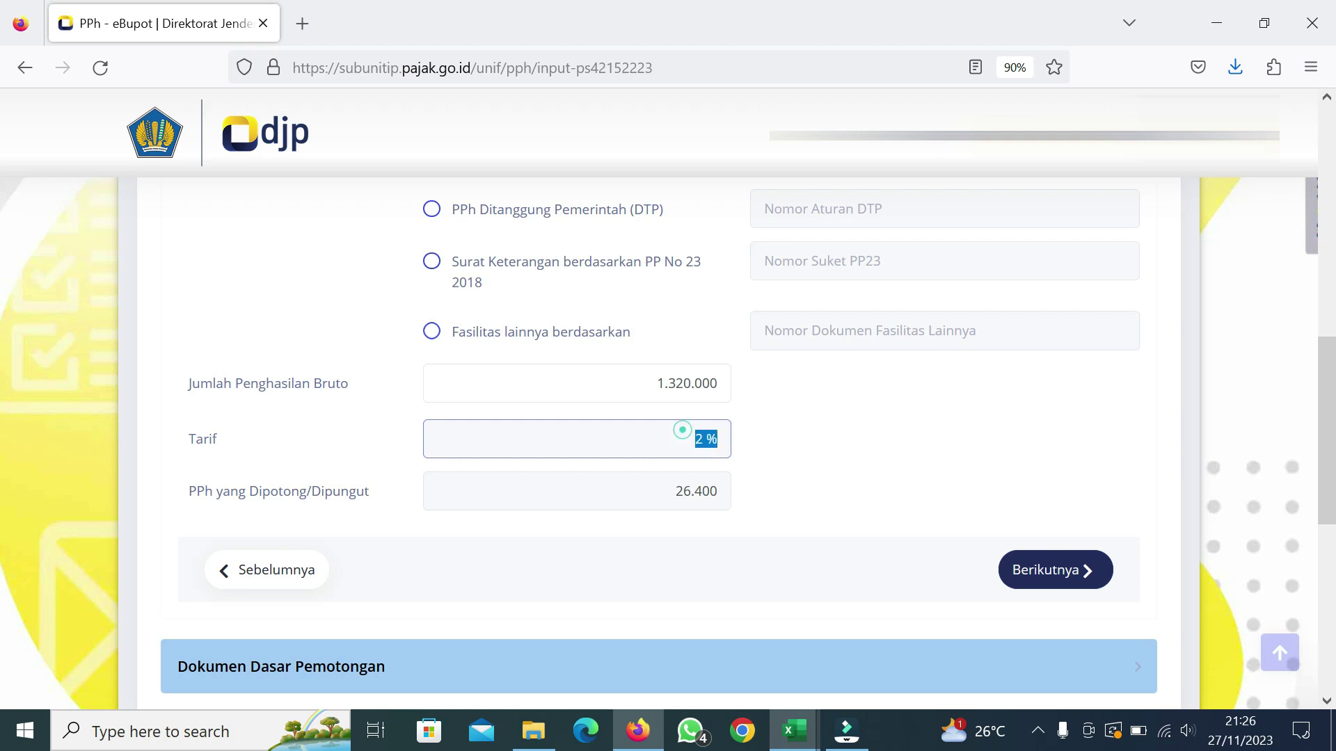
click(765, 450)
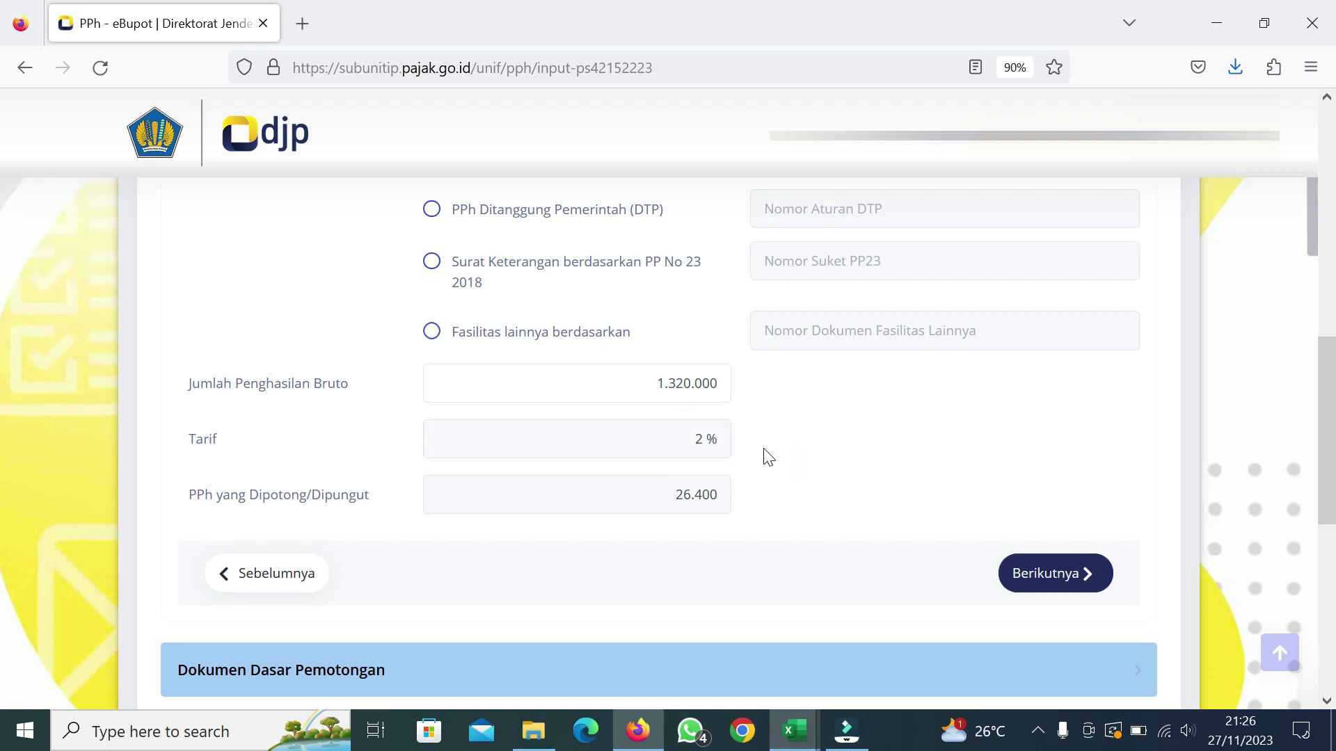
scroll(768, 458, up, 3)
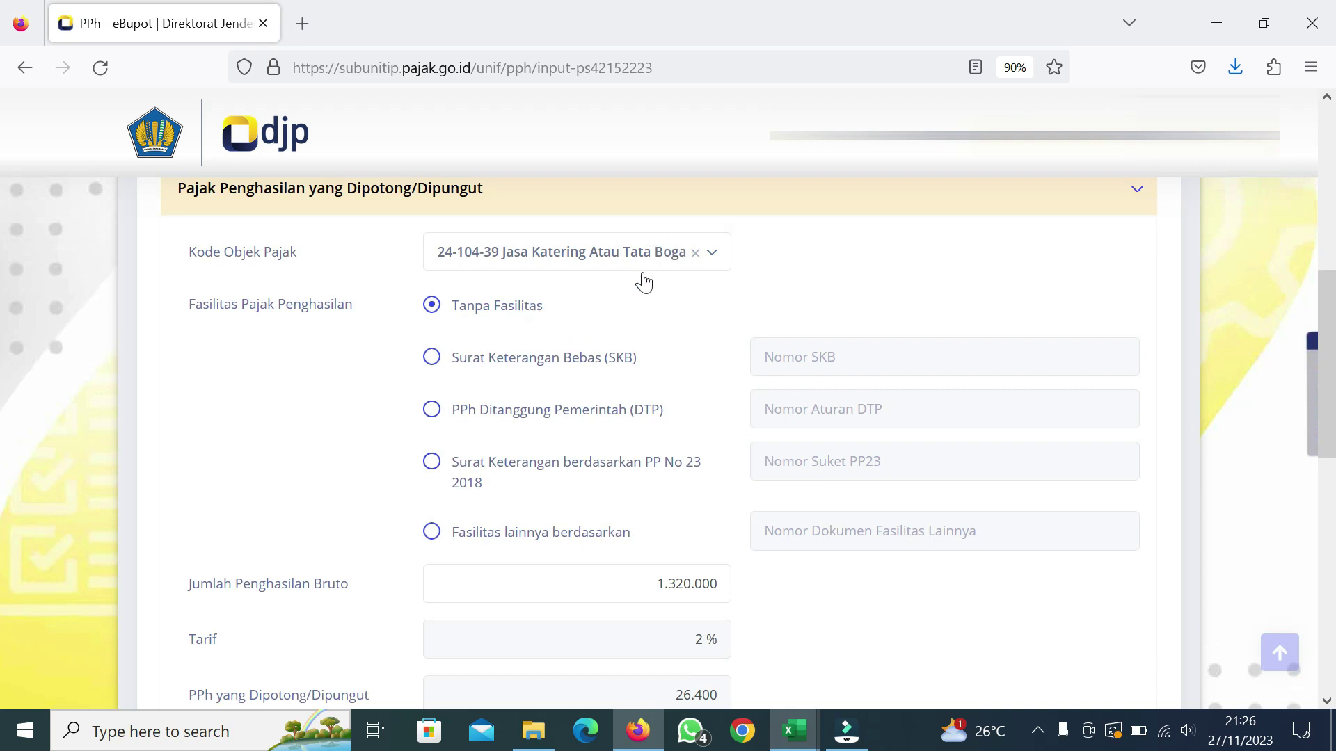
scroll(678, 355, down, 3)
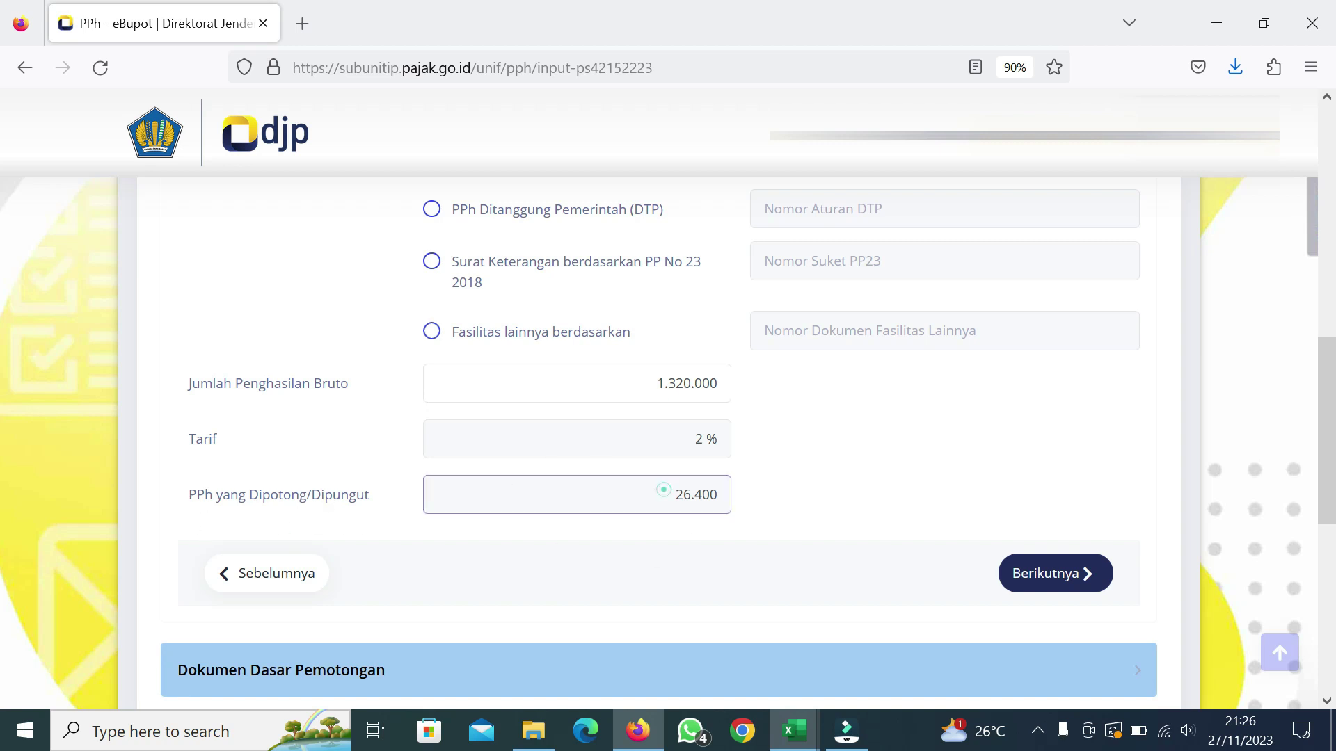
double_click(665, 494)
click(706, 497)
Continue to Dokumen Dasar Pemotongan and start a new document entry with Bukti Pembayaran as the Nama Dokumen.
scroll(799, 471, down, 2)
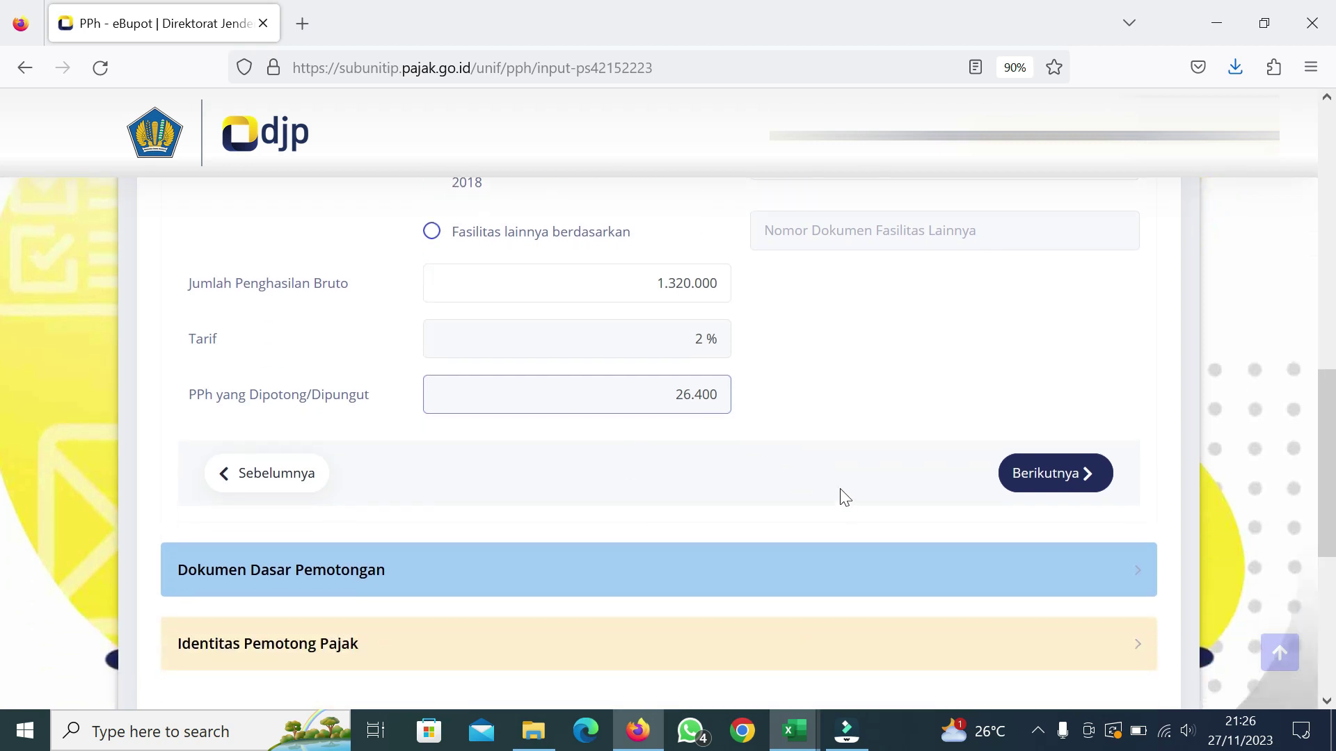
click(1050, 477)
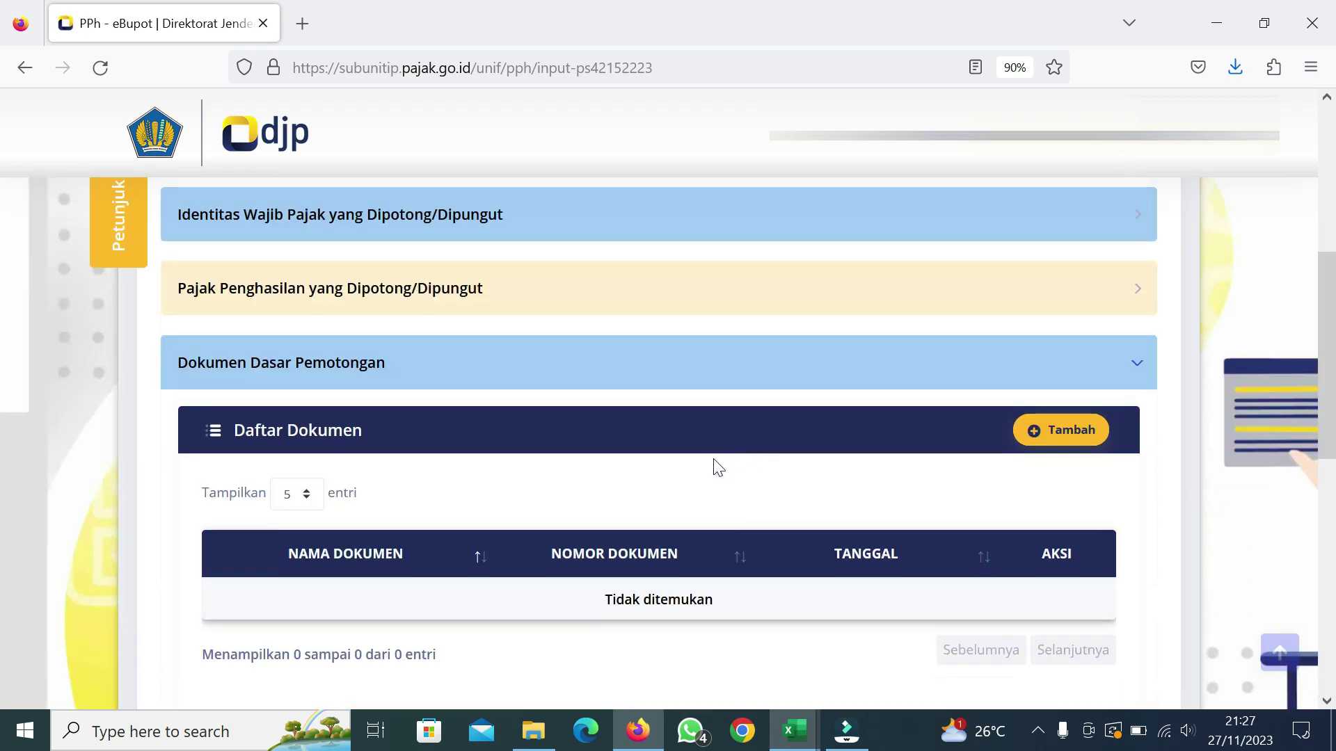
scroll(709, 469, down, 4)
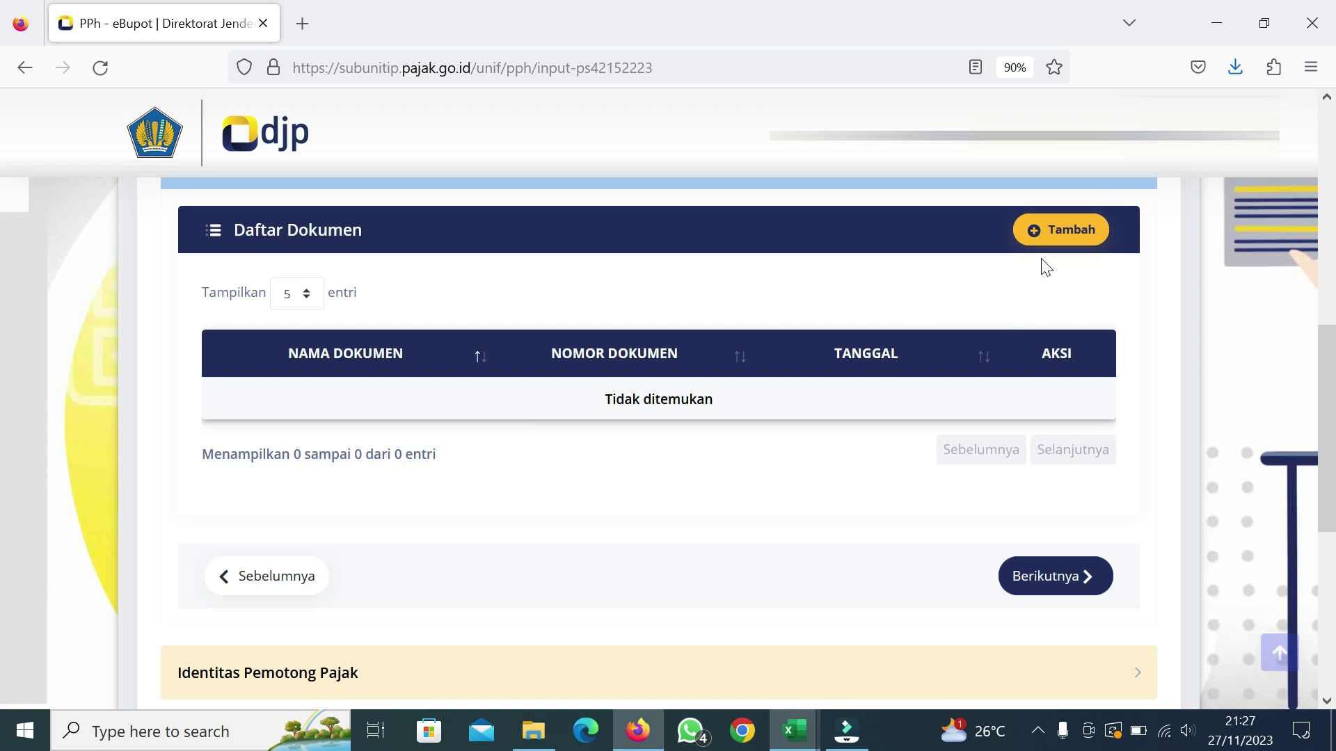
click(1049, 235)
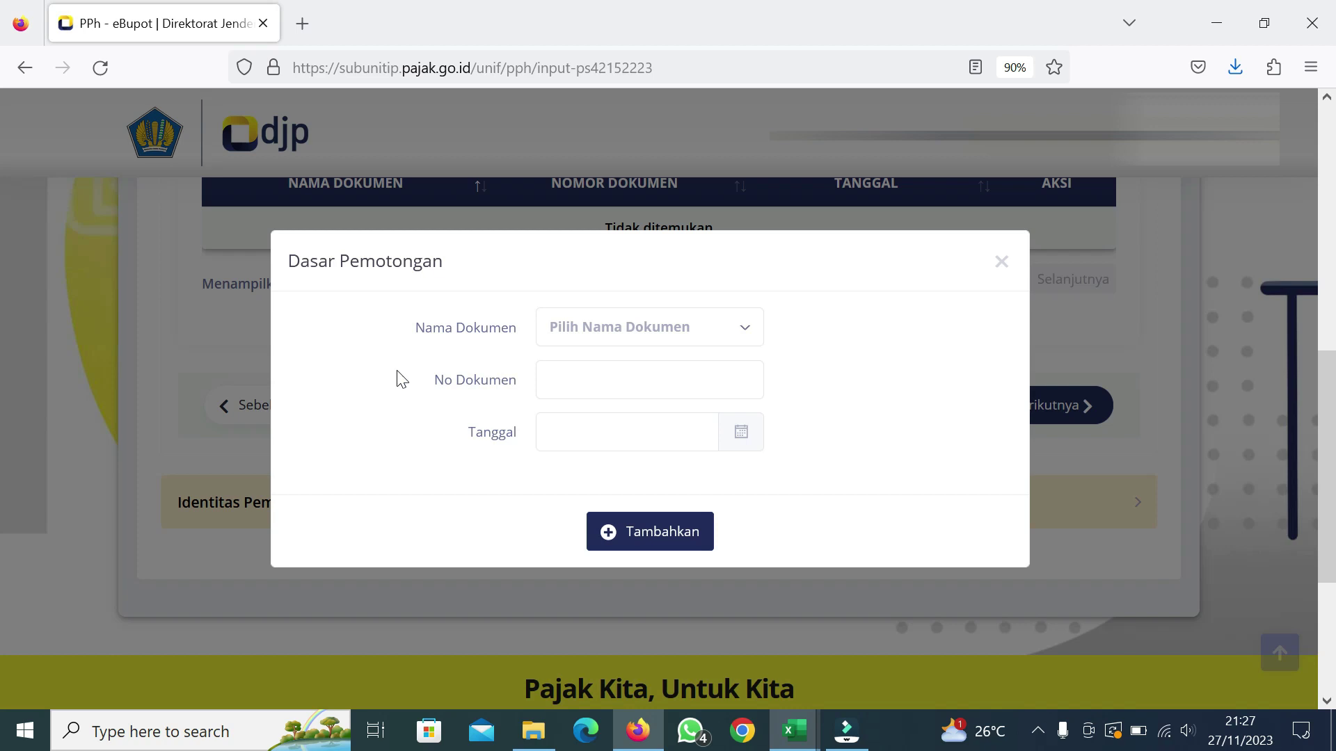
click(604, 341)
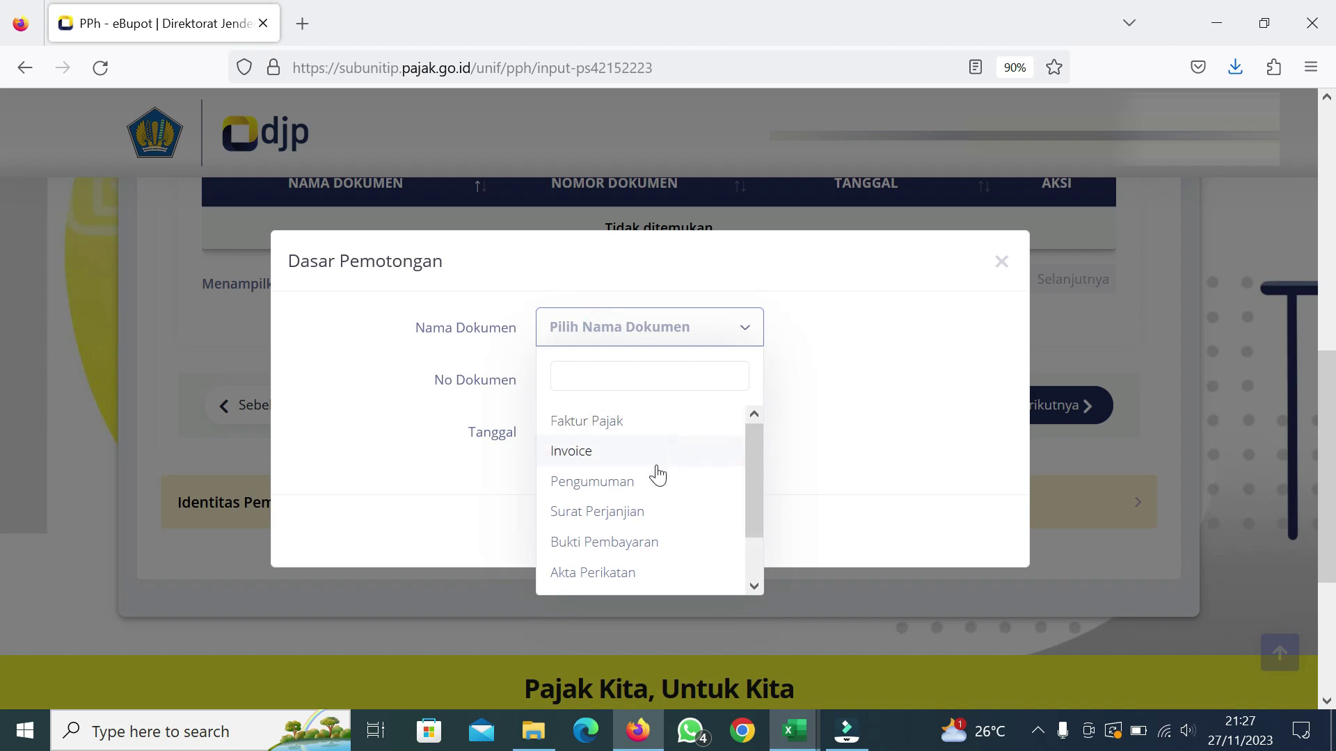
drag(754, 483, 737, 536)
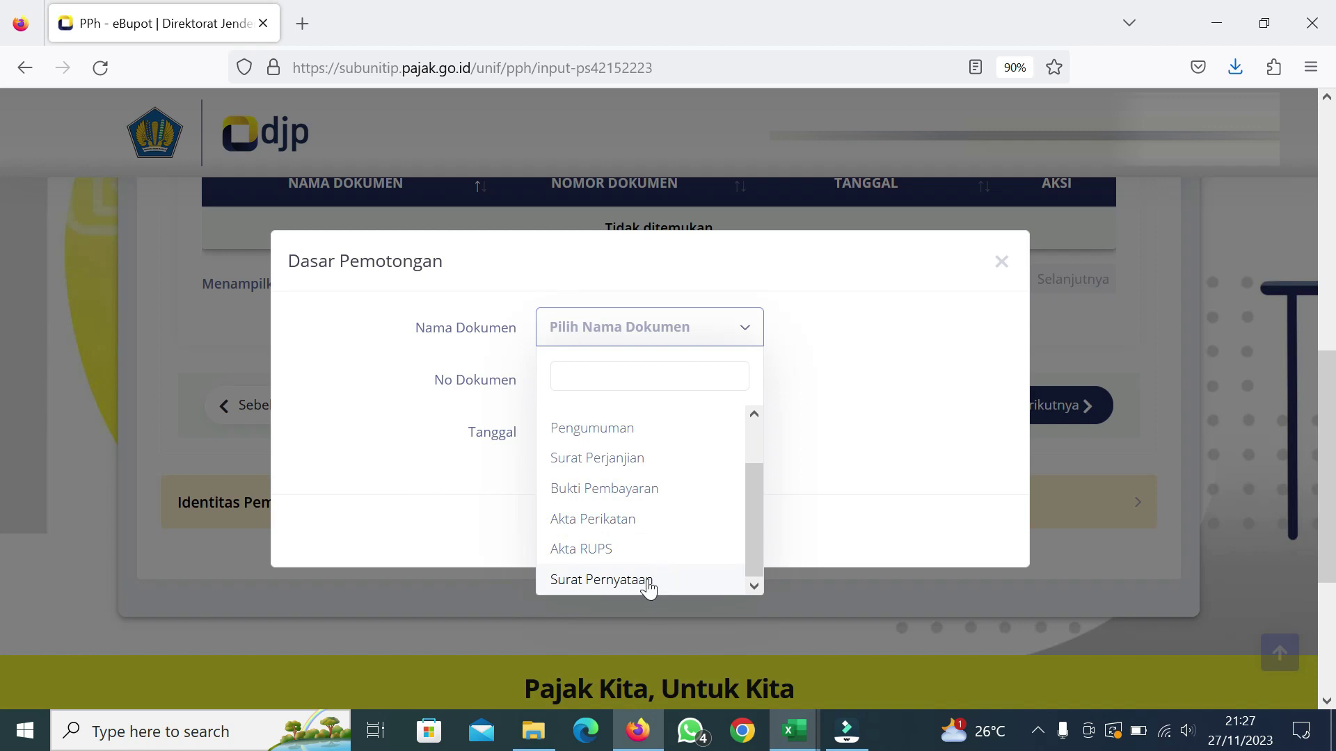
click(628, 498)
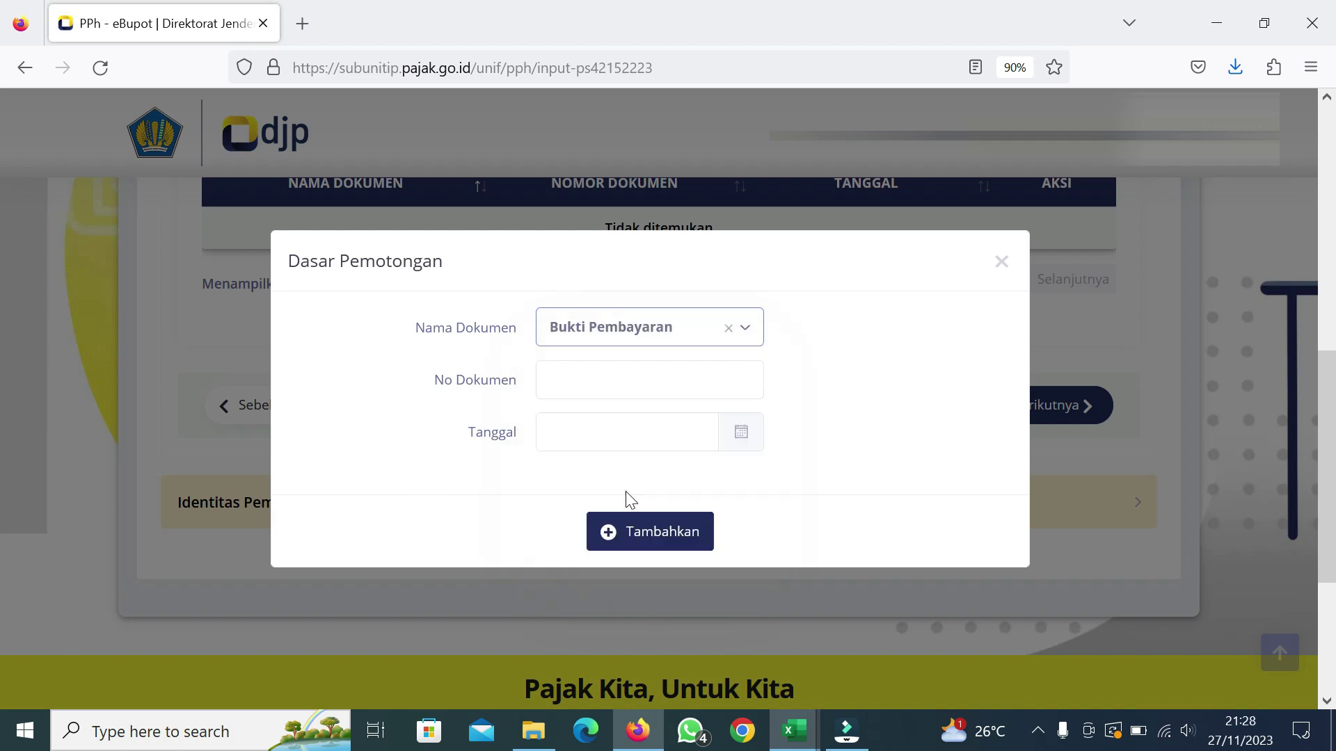
Copy the catering payment's document number from cell M76 of the URAIAN SPJ NOVEMBER workbook in Excel into No Dokumen.
click(568, 373)
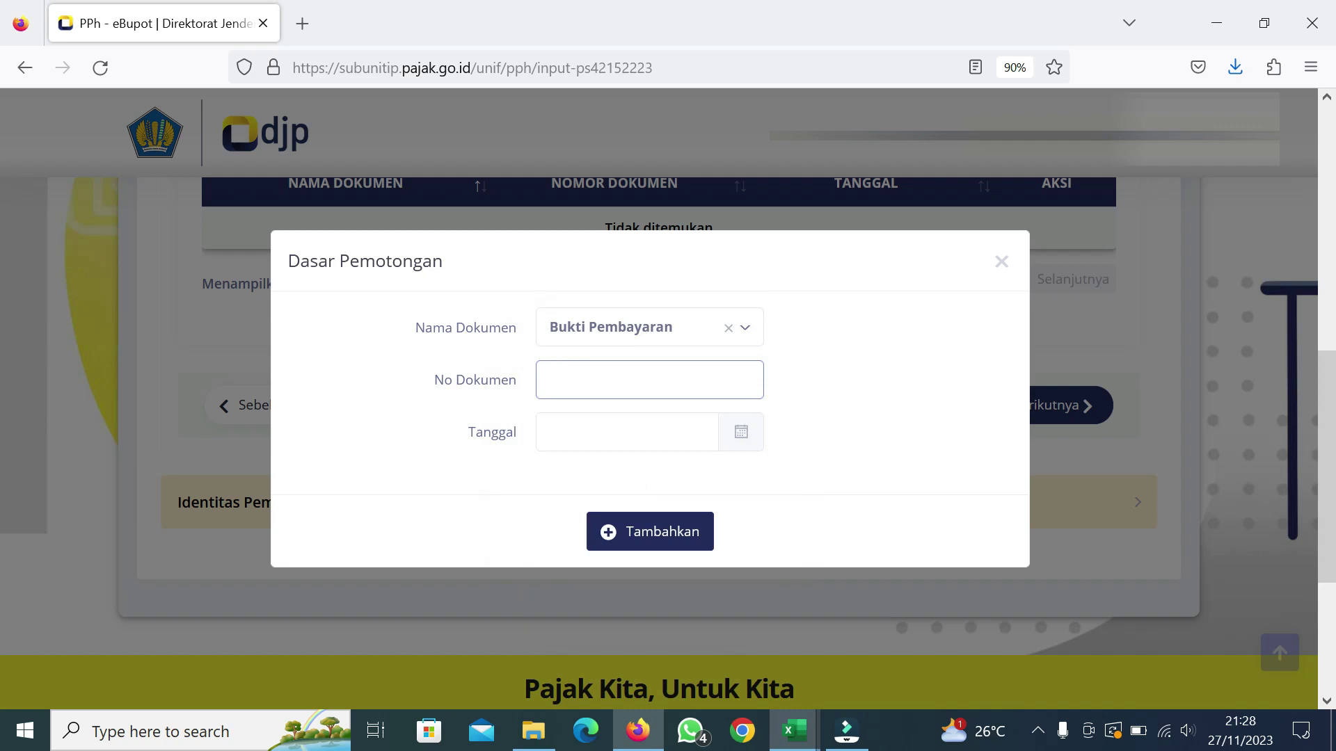
click(794, 731)
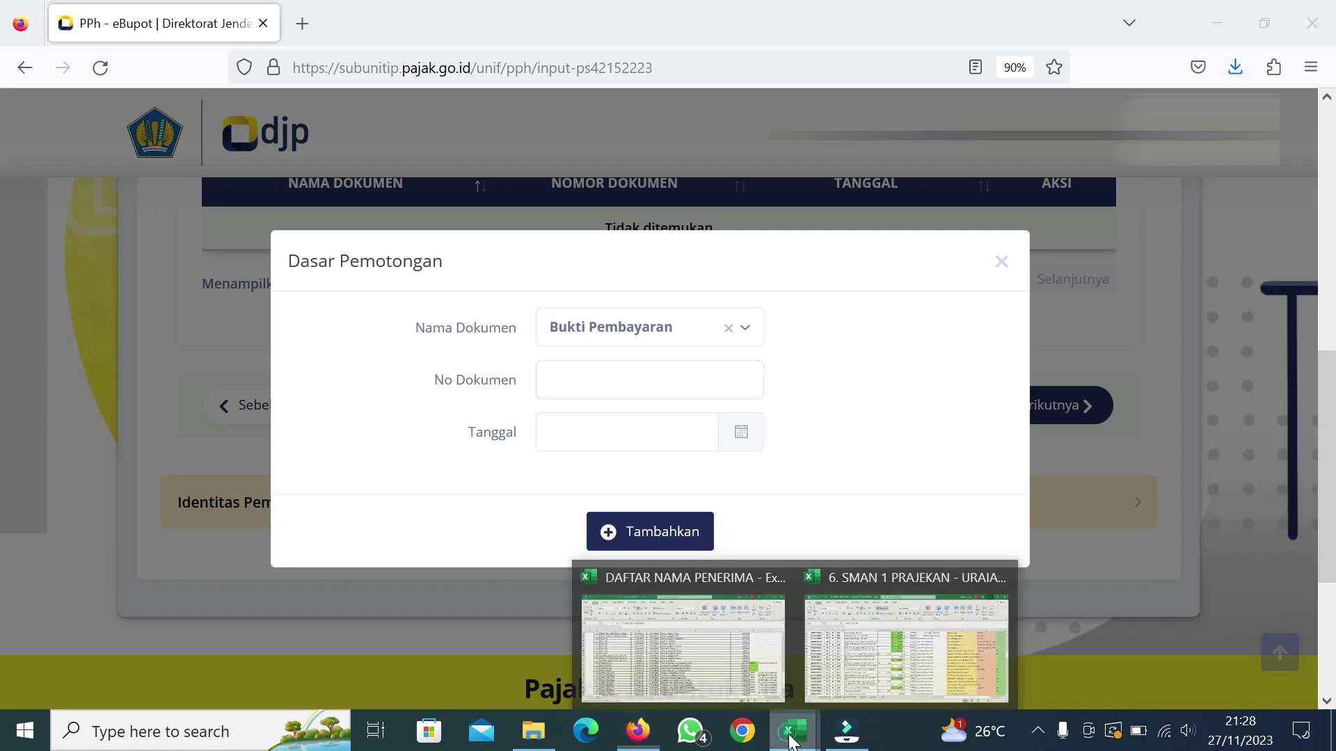
click(867, 650)
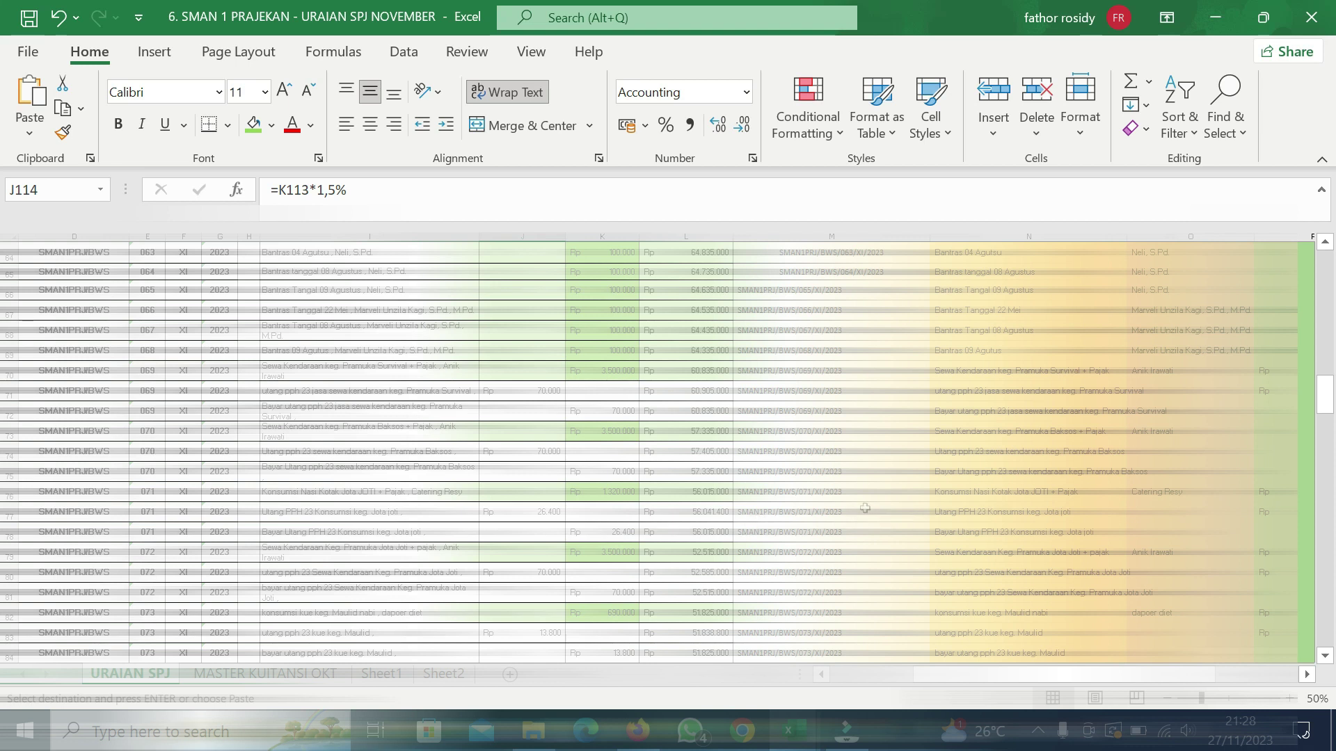
click(804, 496)
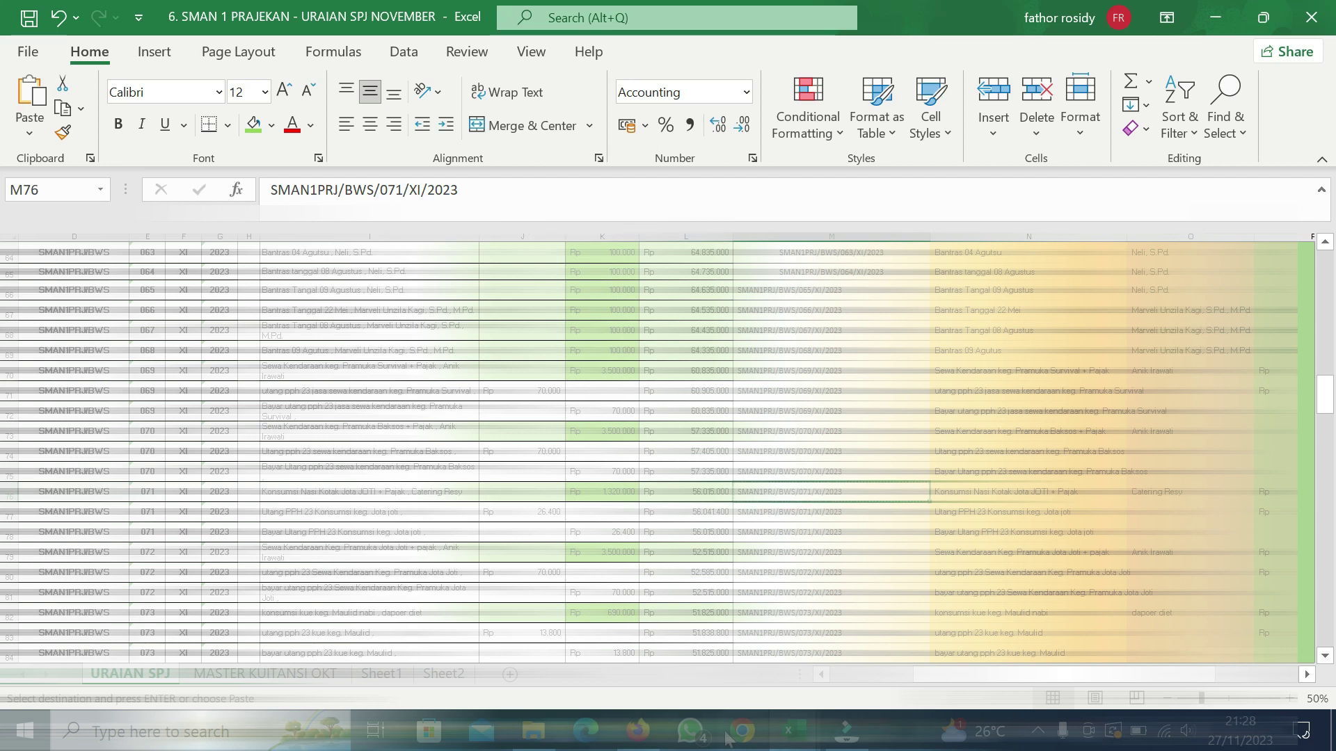
click(638, 730)
key(ctrl+v)
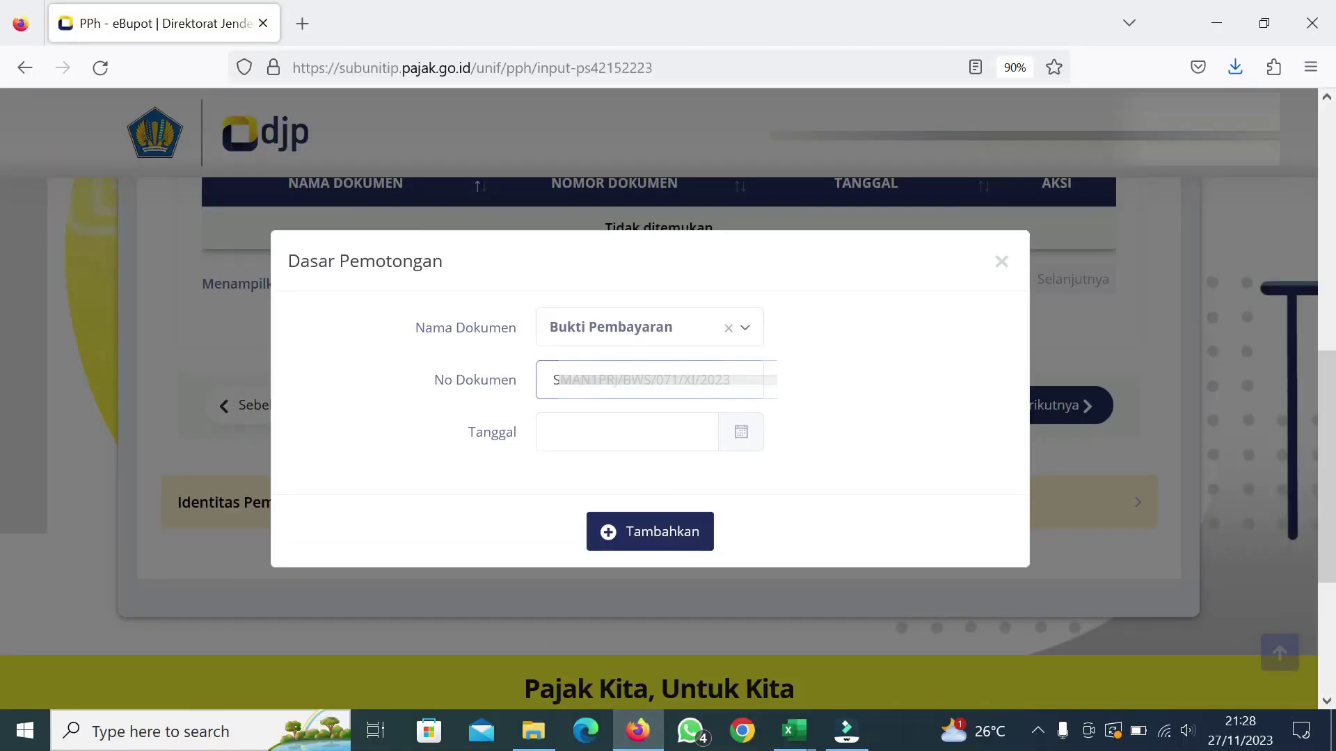
Set the document's Tanggal to 29/11/2023 and add it to the Daftar Dokumen.
click(618, 431)
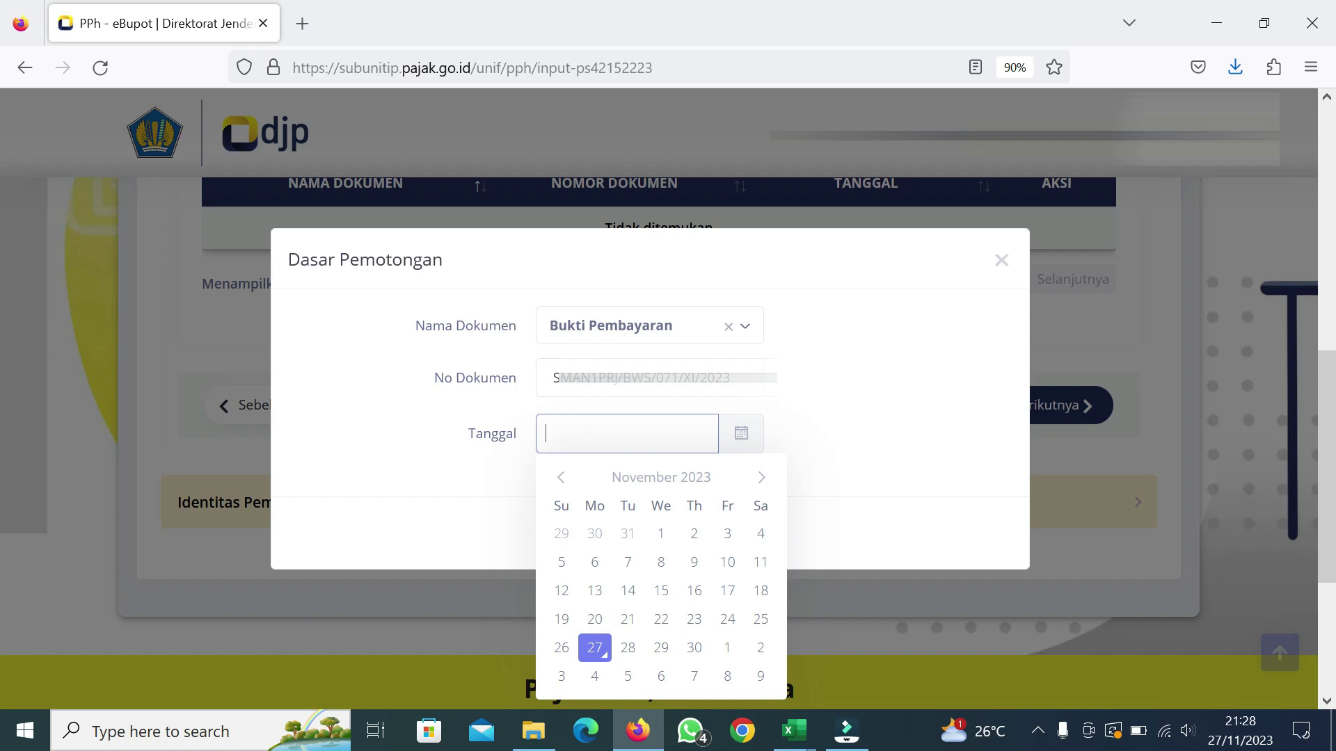
click(649, 655)
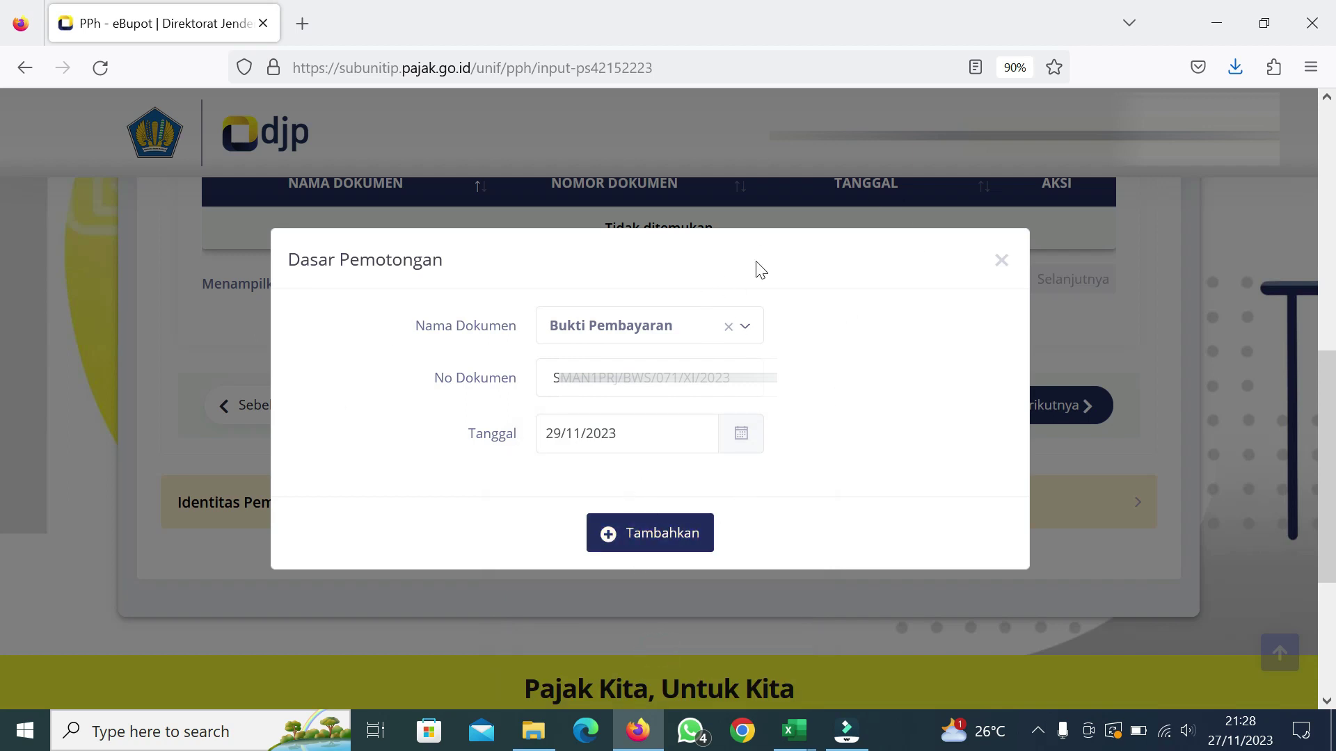
click(679, 545)
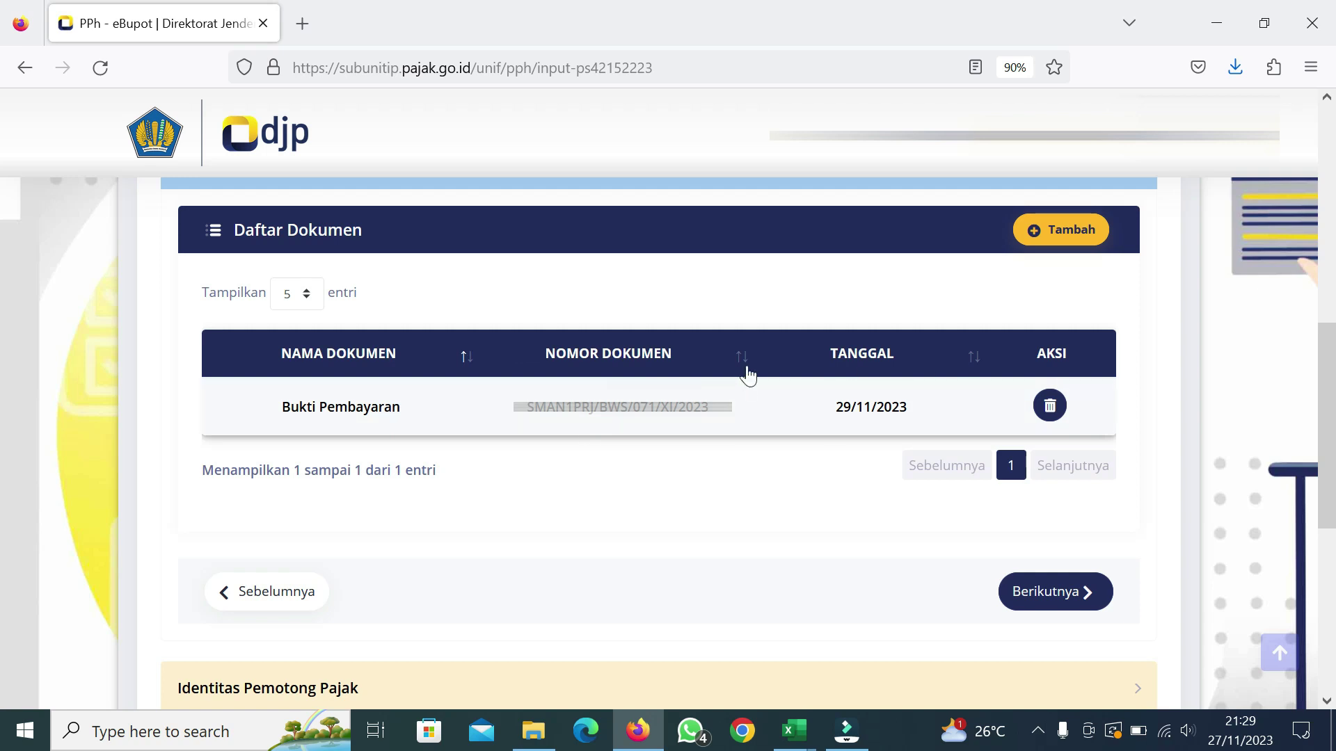
Continue to the Identitas Pemotong Pajak section and choose Pengurus for Penandatangan Sebagai.
scroll(748, 375, down, 2)
scroll(445, 516, up, 2)
scroll(631, 458, down, 2)
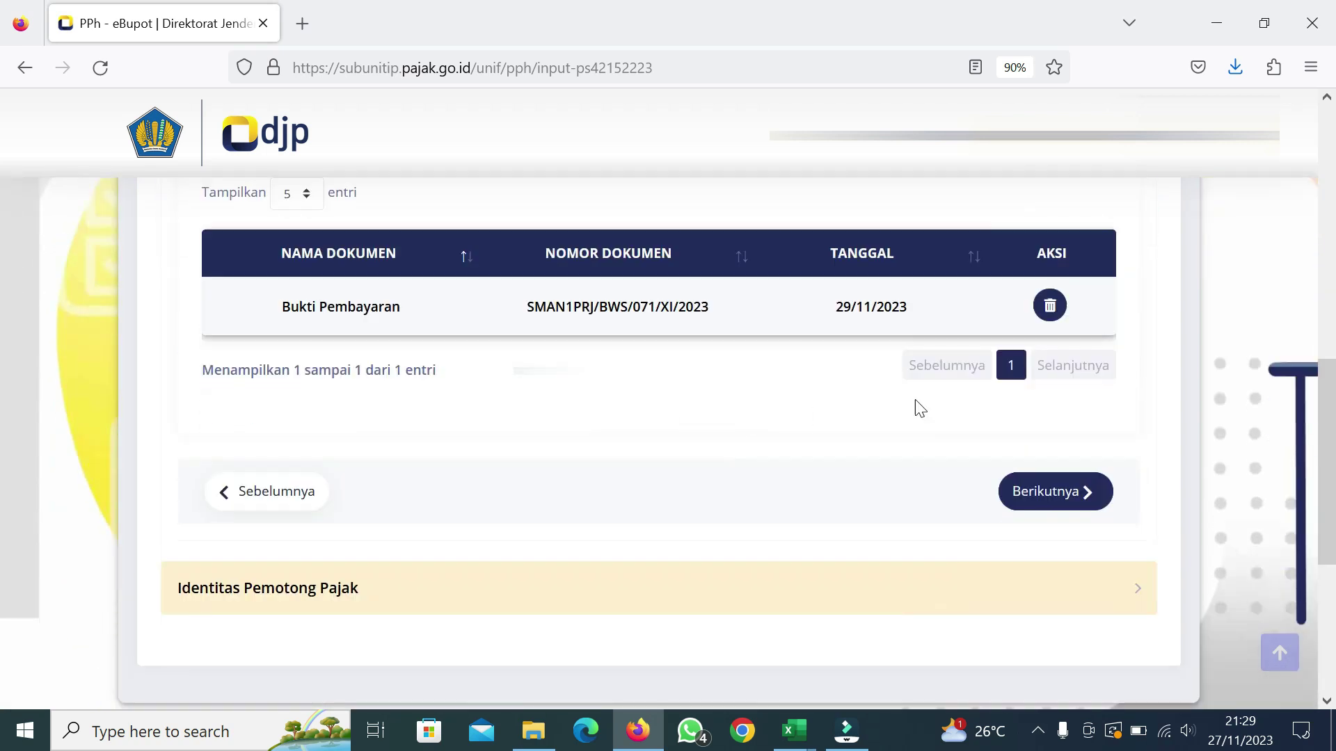
click(1069, 512)
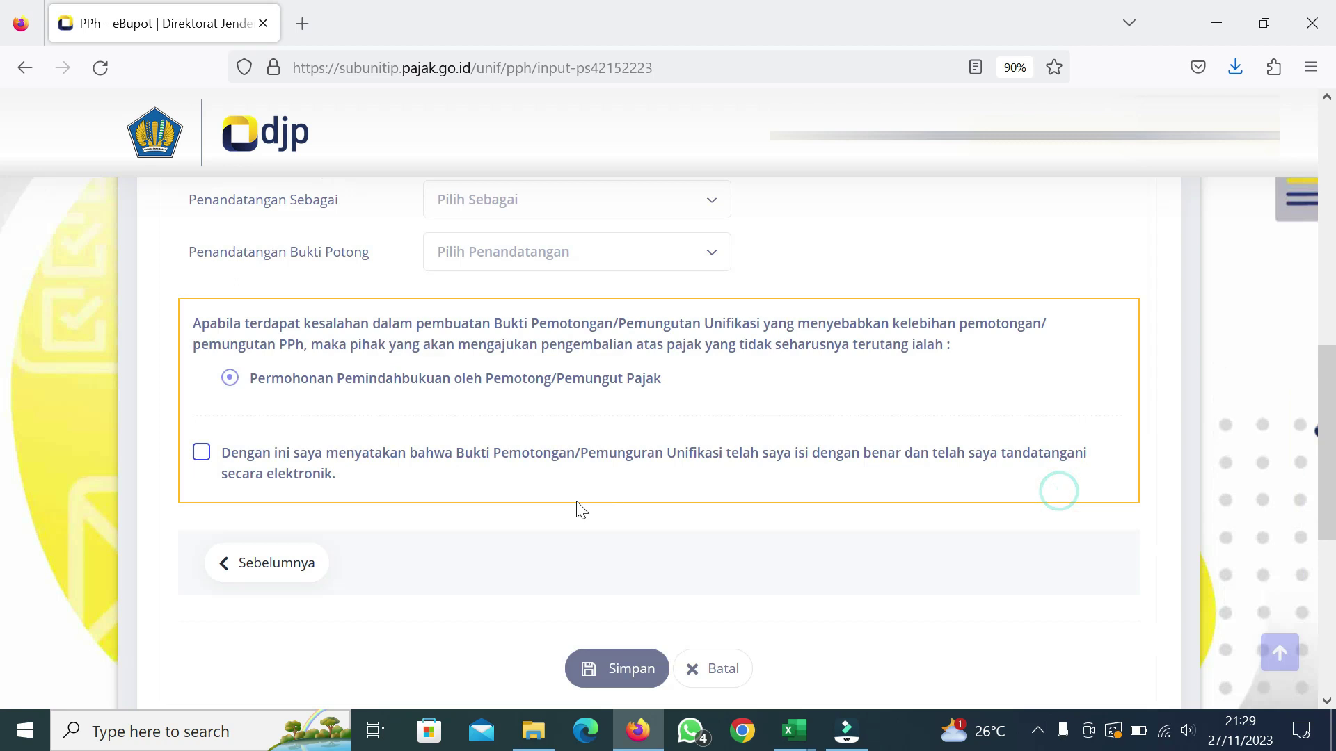
scroll(546, 521, up, 4)
scroll(546, 521, down, 4)
scroll(390, 467, up, 4)
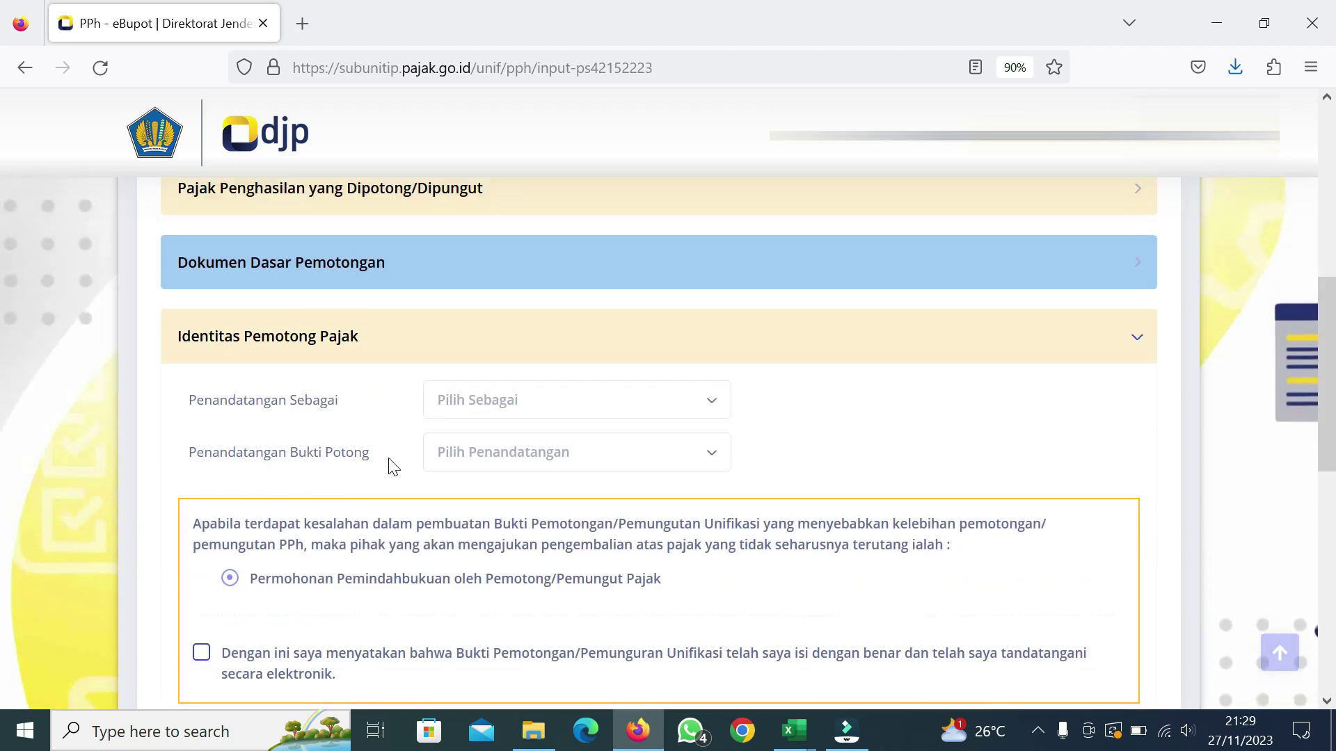
scroll(393, 467, down, 2)
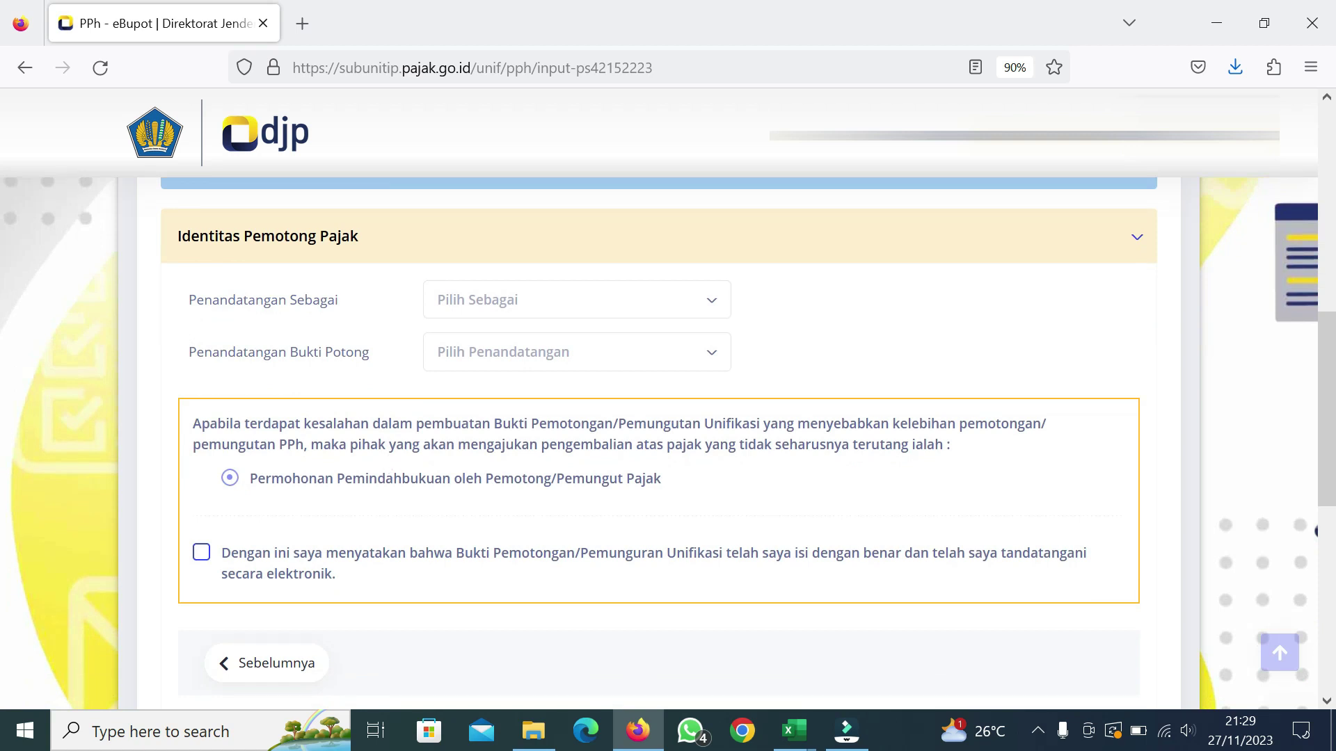
click(480, 305)
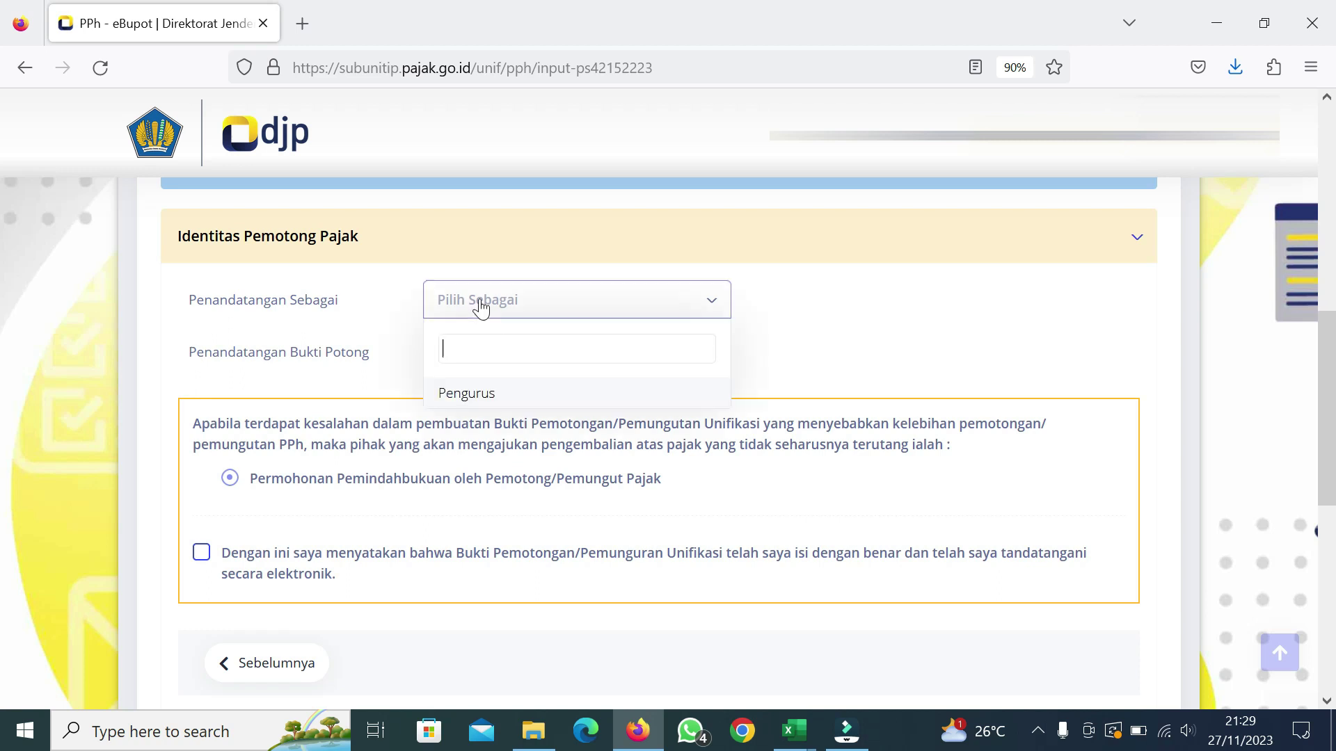
click(463, 394)
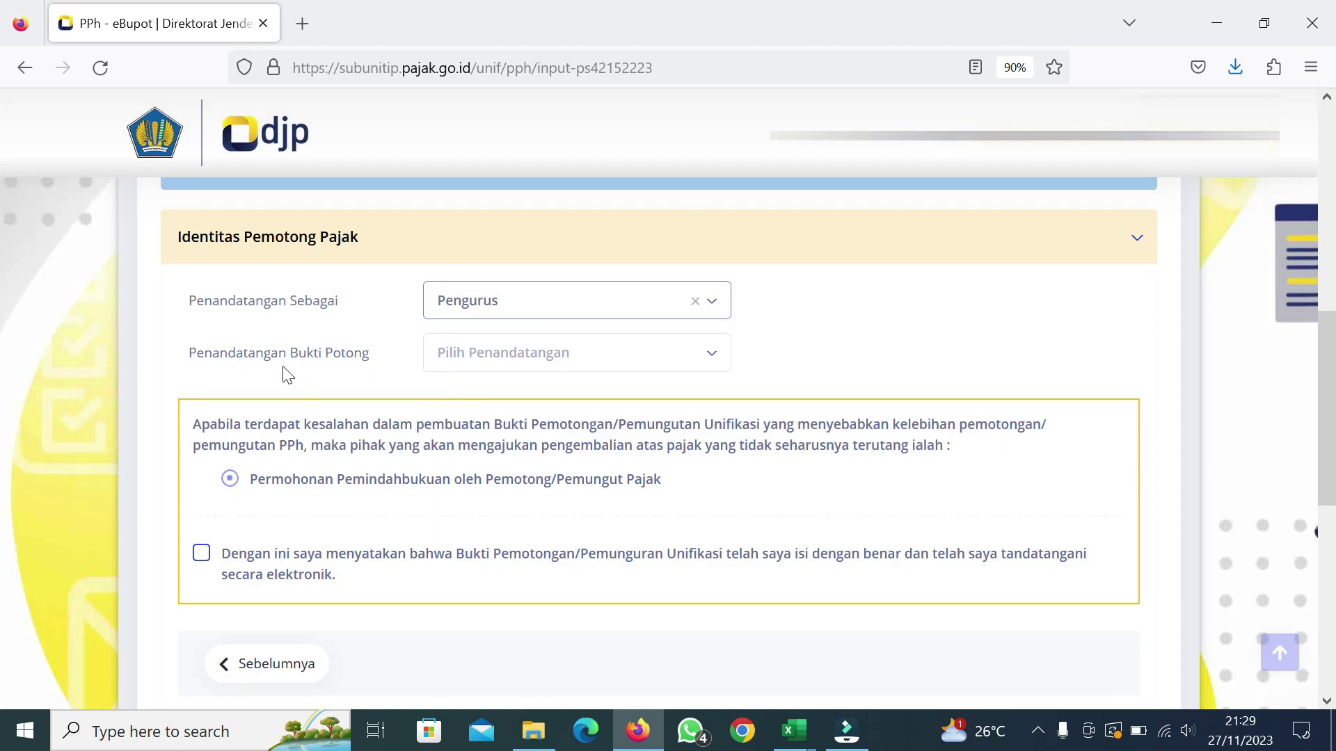
Search the Penandatangan Bukti Potong choices by the signer's first name and choose the matching signer.
click(611, 362)
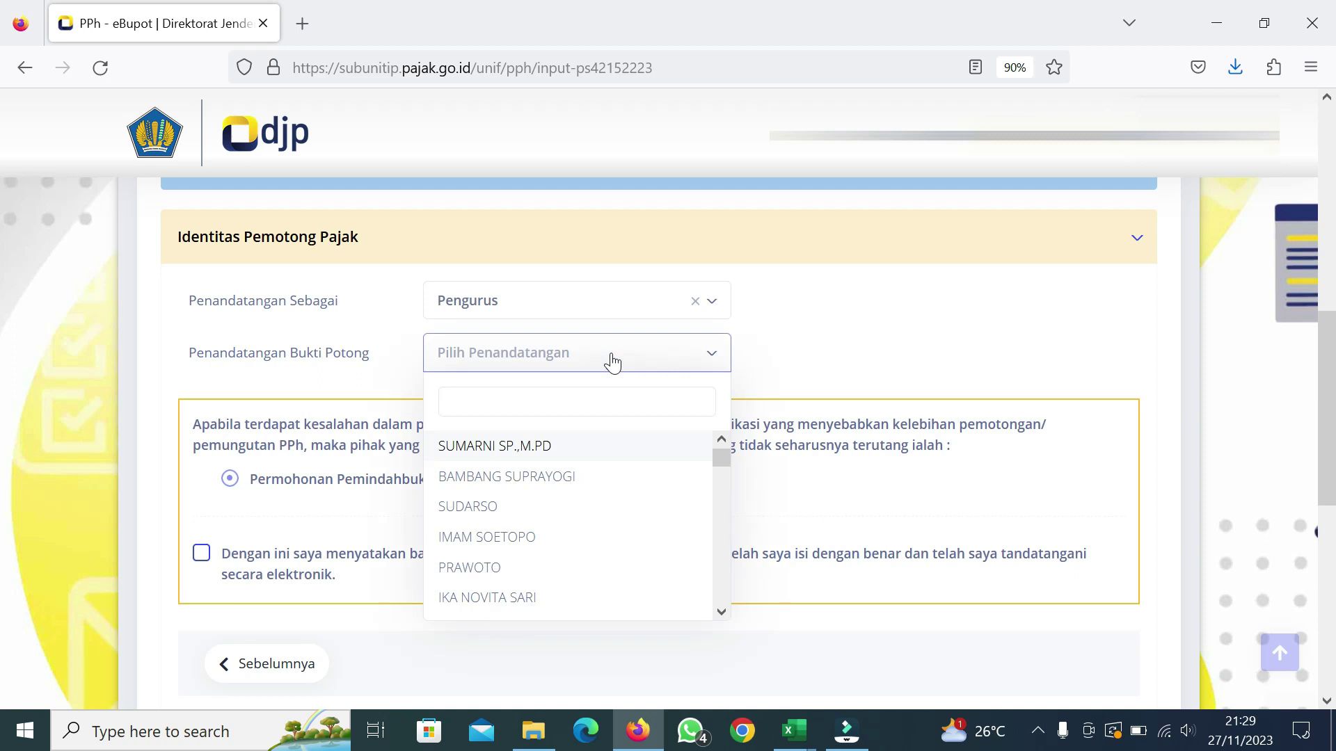
text(merry)
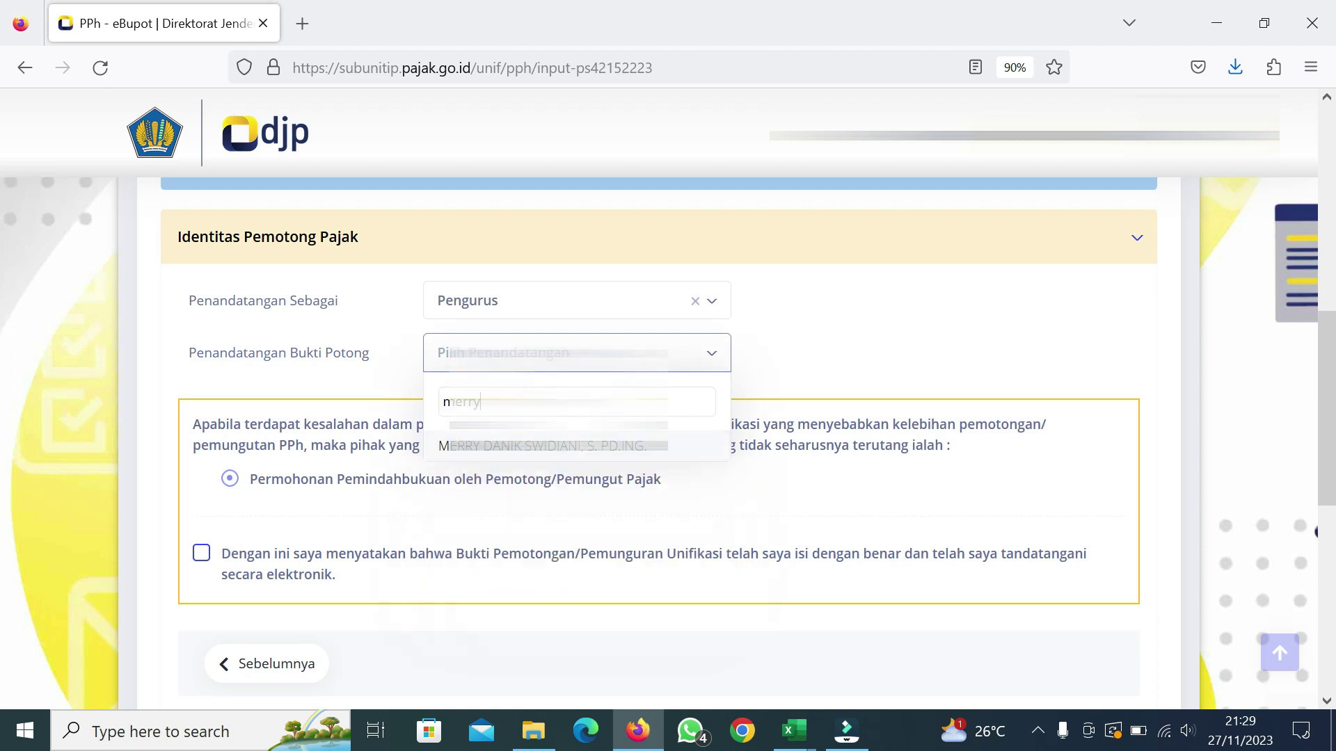
click(542, 451)
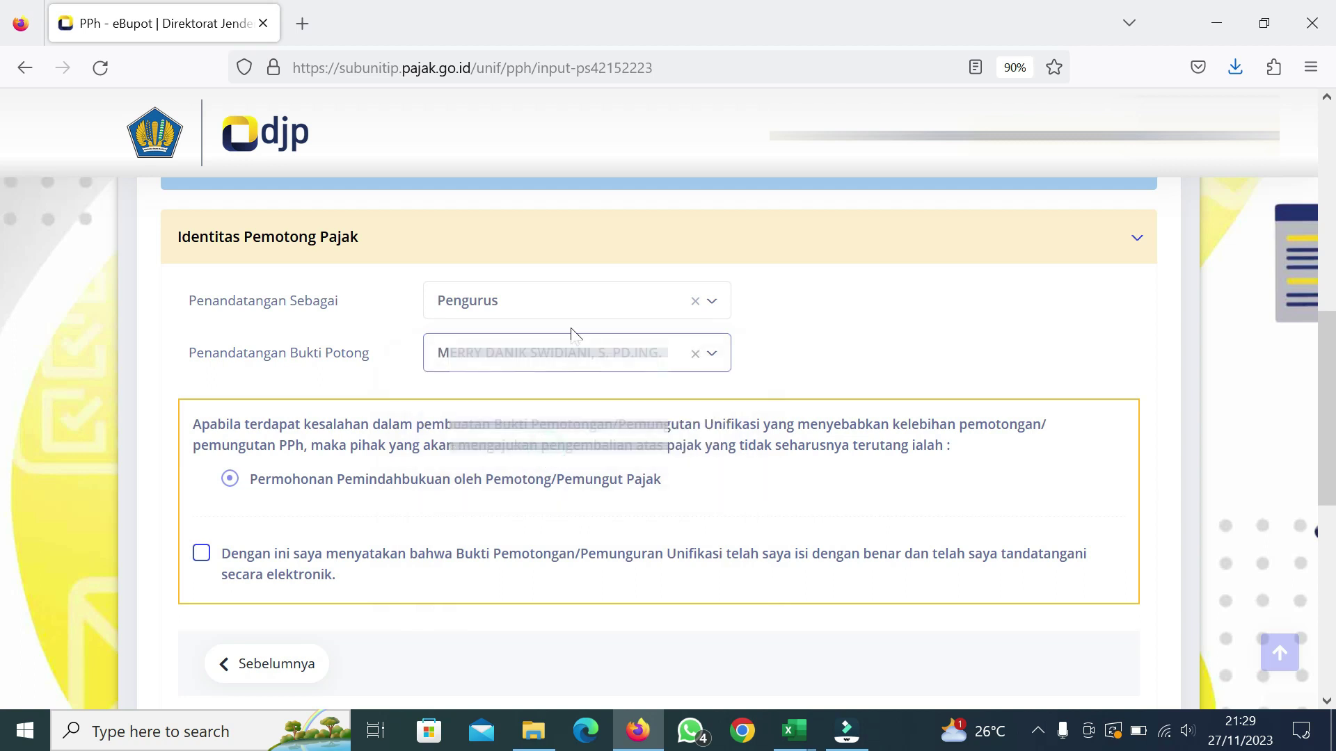
Accept the declaration that the Bukti Pemotongan/Pemungutan Unifikasi is filled in correctly and signed electronically.
click(201, 557)
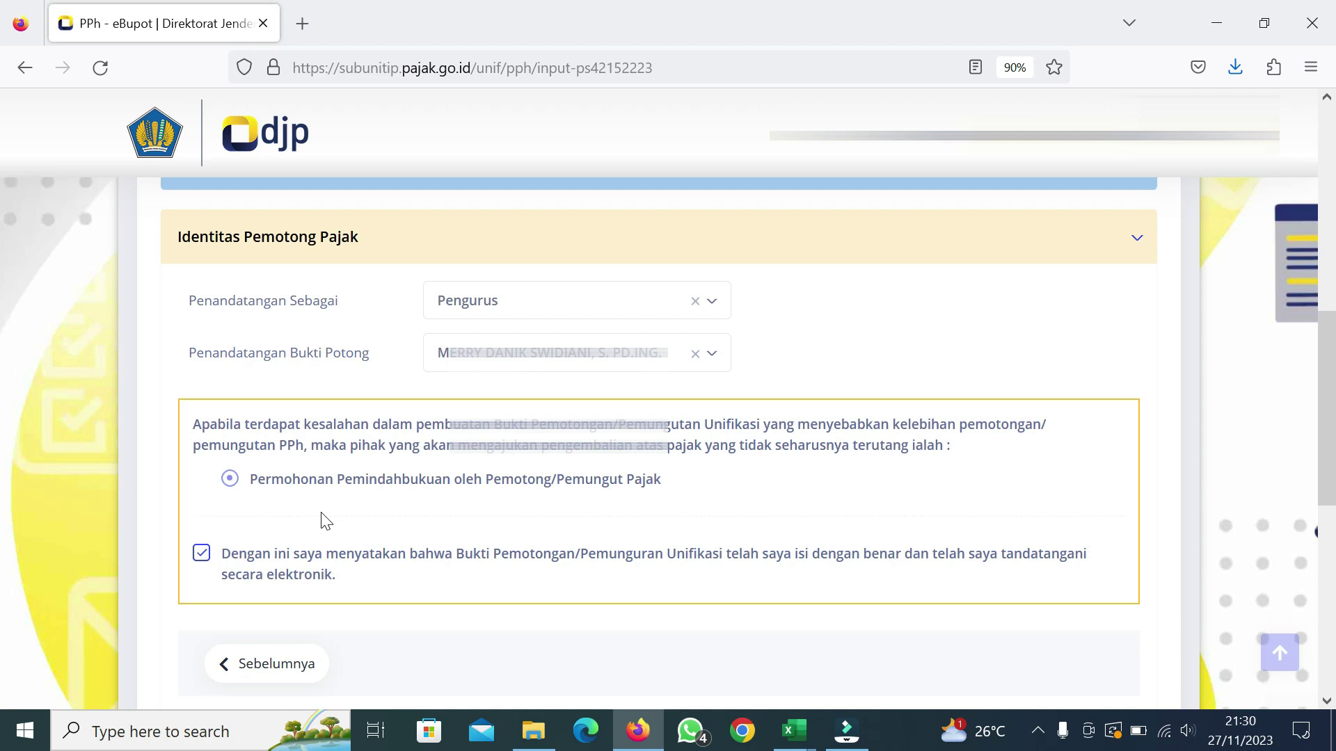
scroll(245, 537, down, 2)
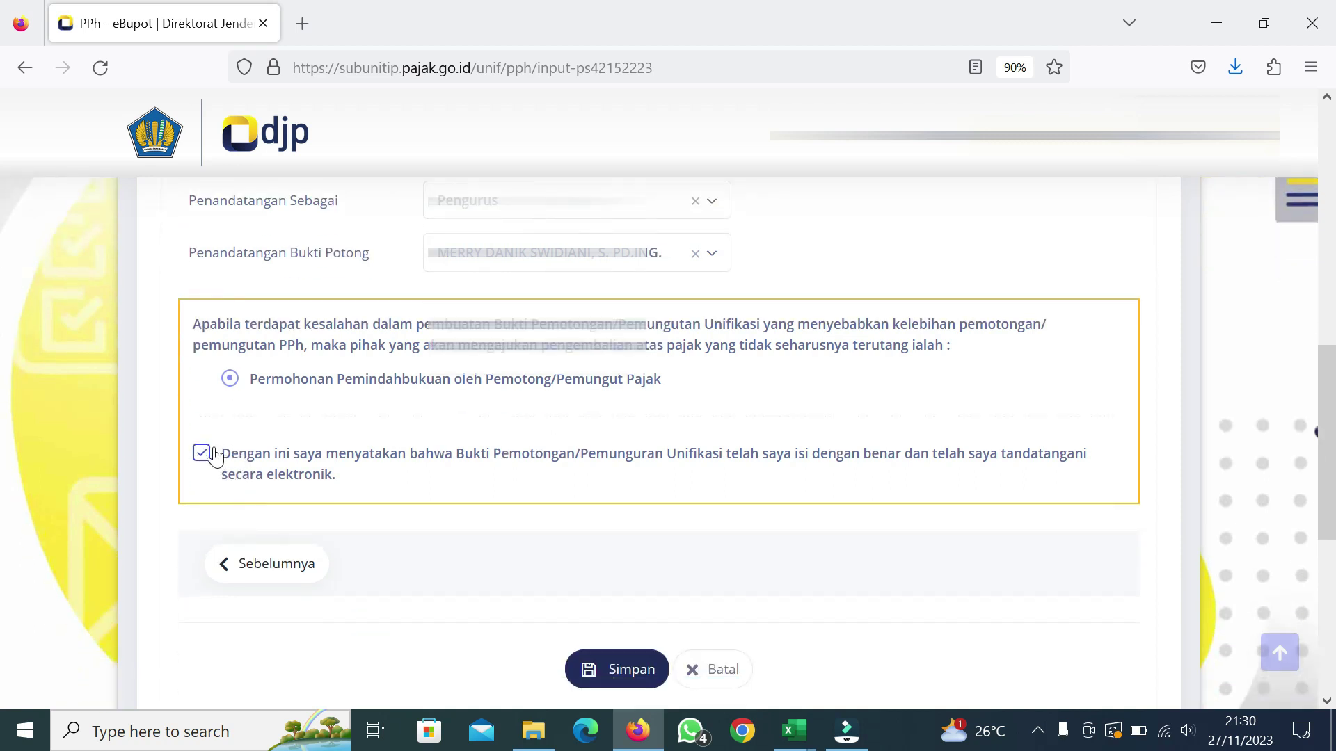
scroll(487, 365, down, 4)
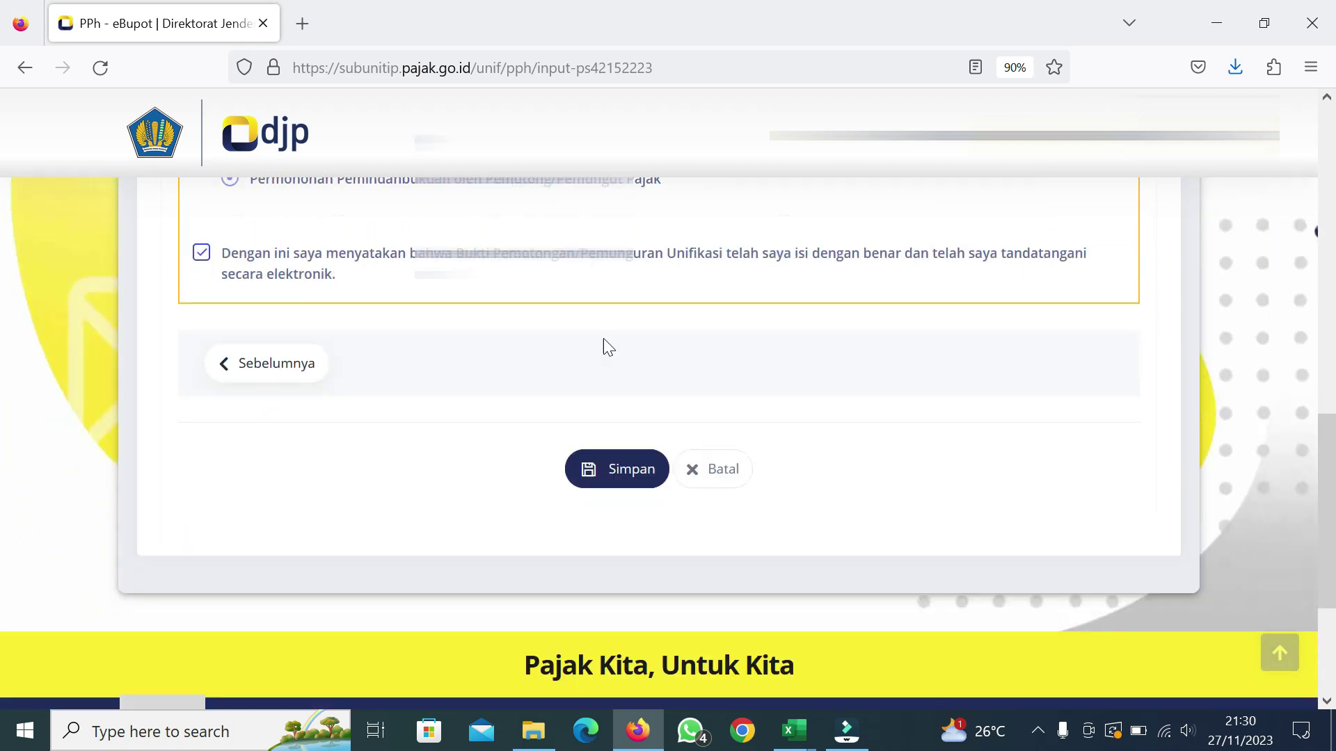
Save the withholding slip and decline recording another Bukti Potong Pasal 4(2), 15, 22, 23.
click(592, 471)
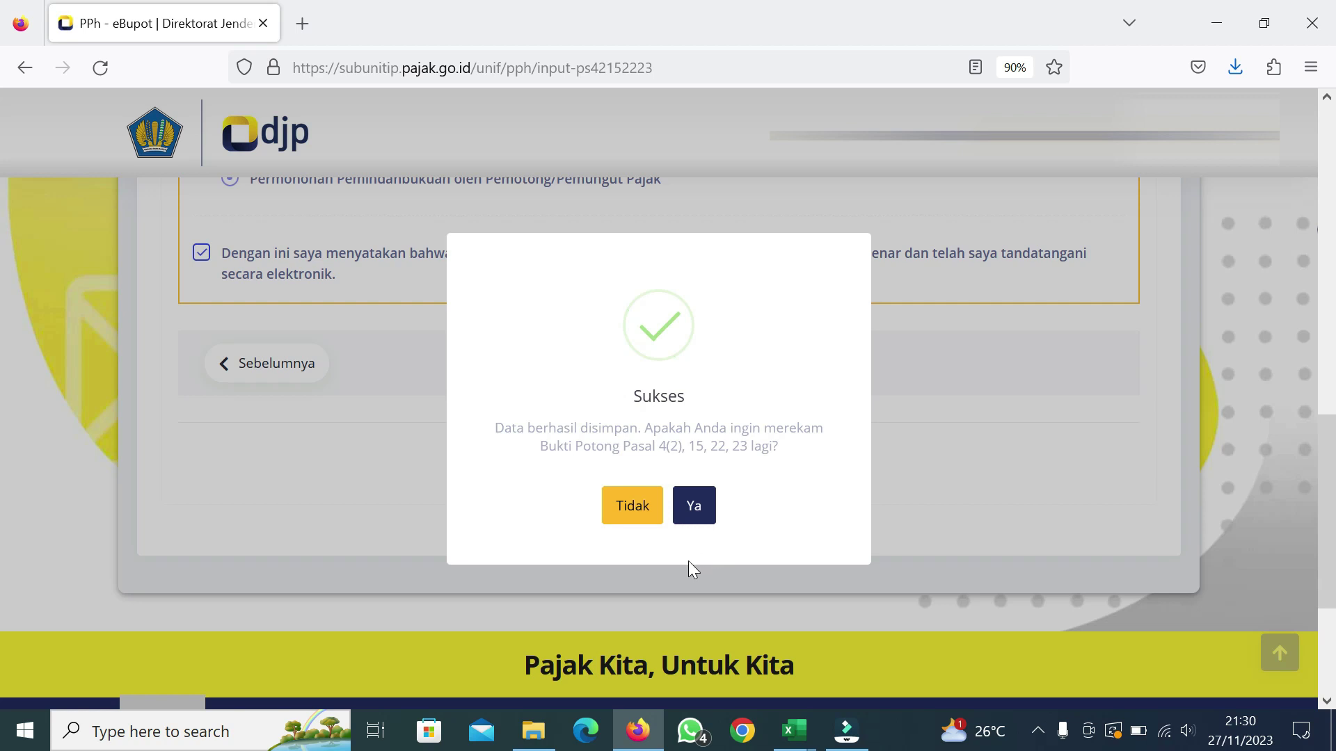
click(644, 515)
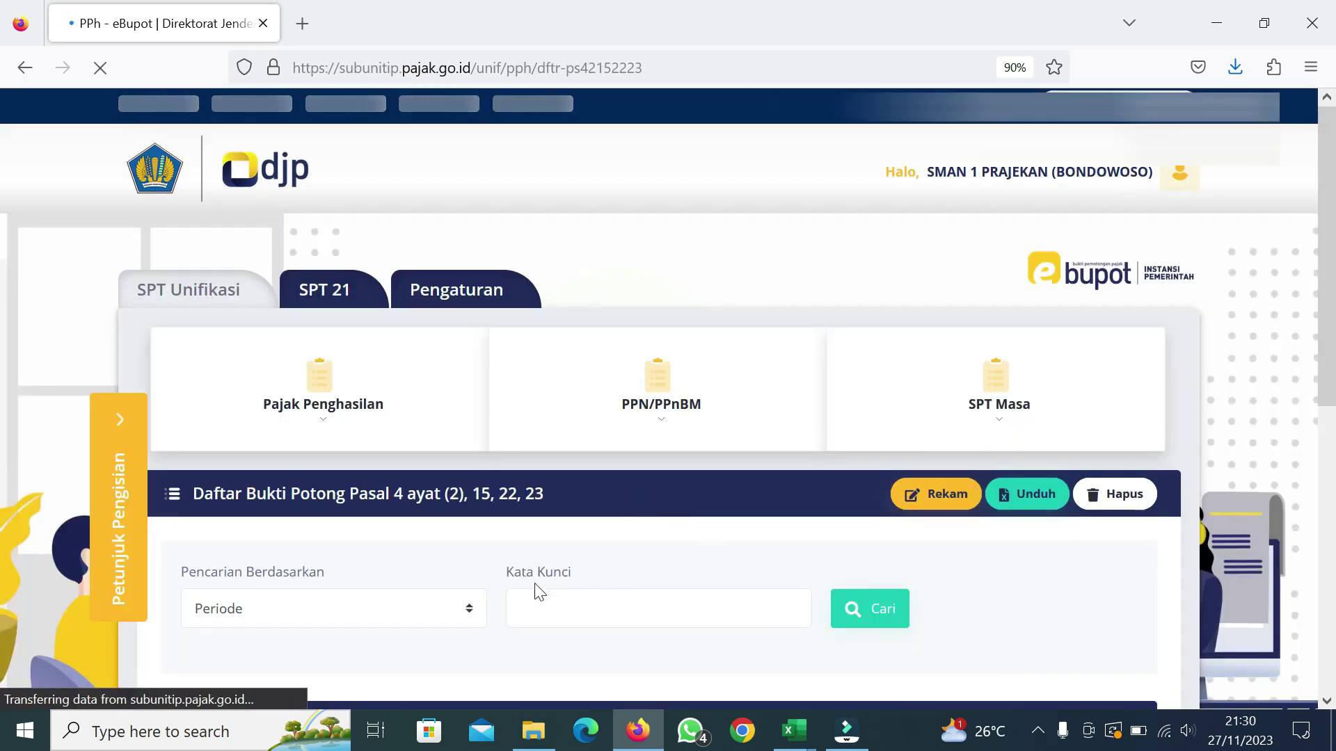
Preview the new 24-104-39 slip from the Daftar Bukti Potong, look through the form and close the preview.
scroll(531, 595, down, 3)
scroll(530, 595, down, 2)
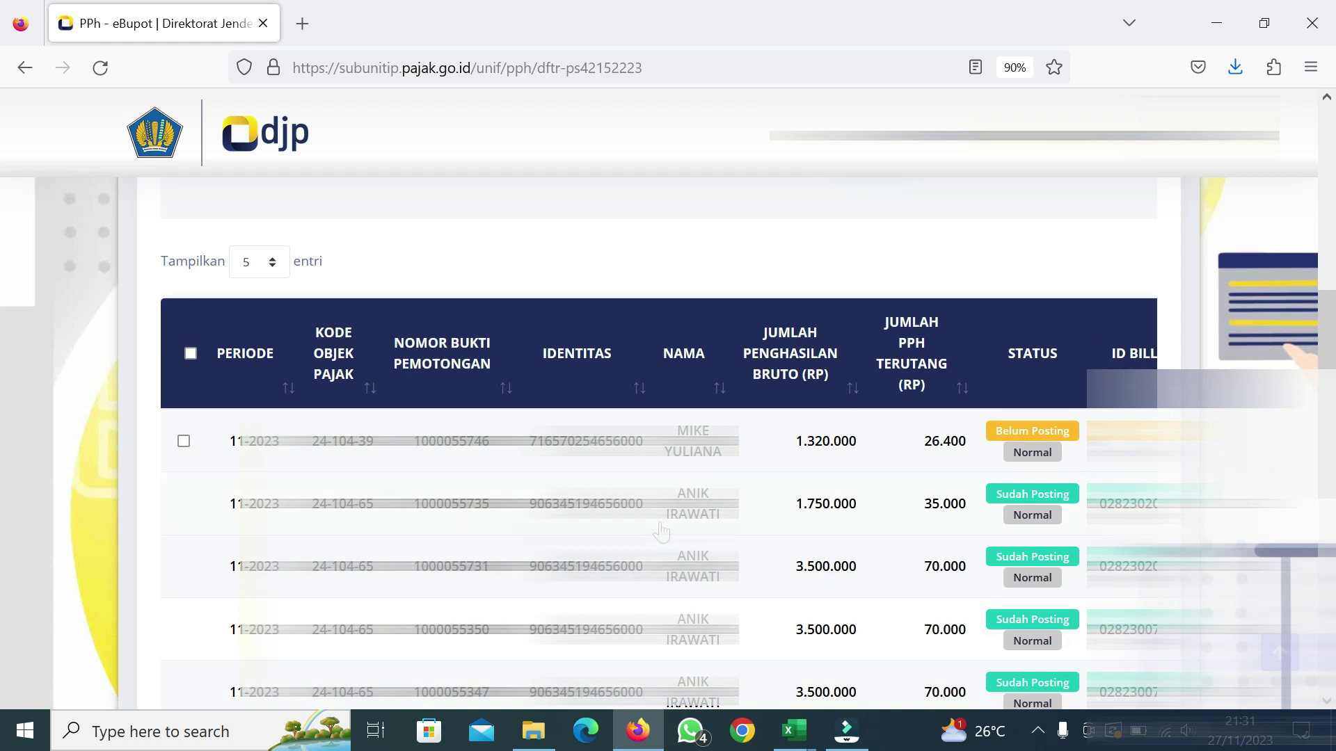
scroll(660, 533, down, 2)
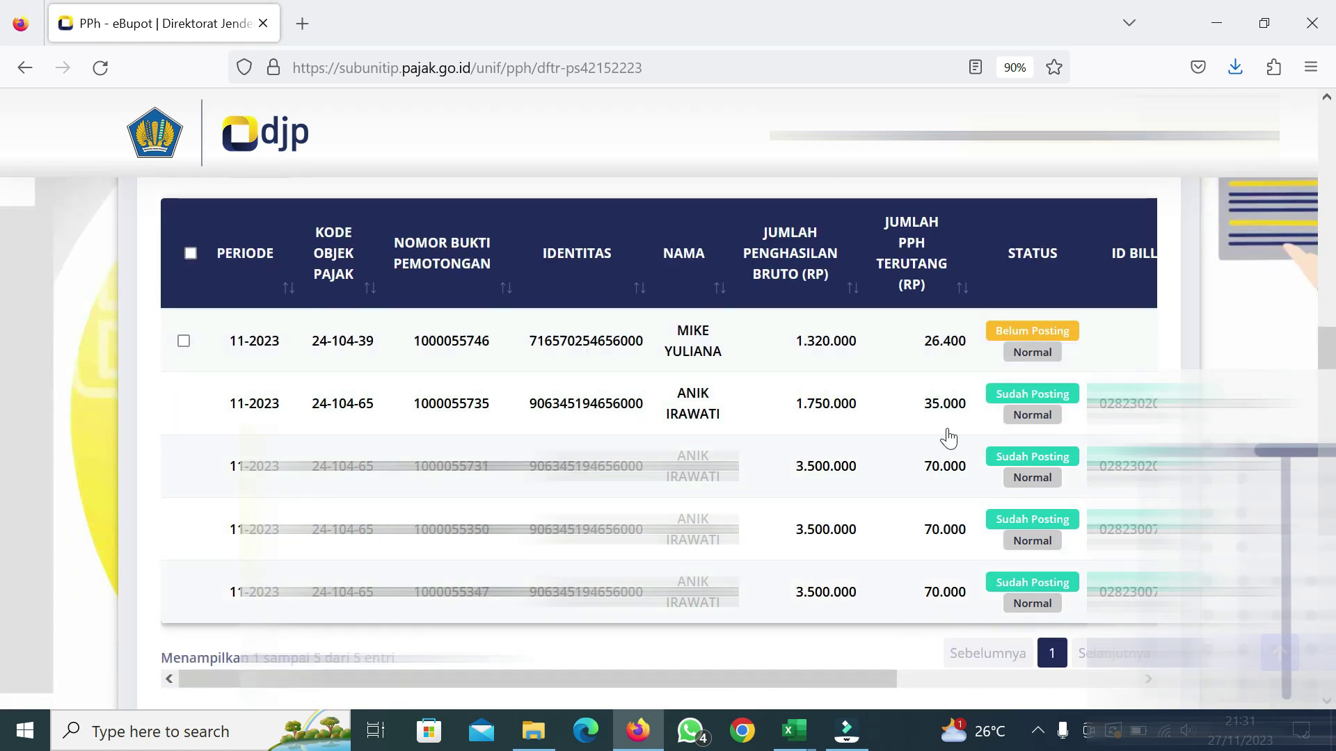
drag(872, 678, 701, 681)
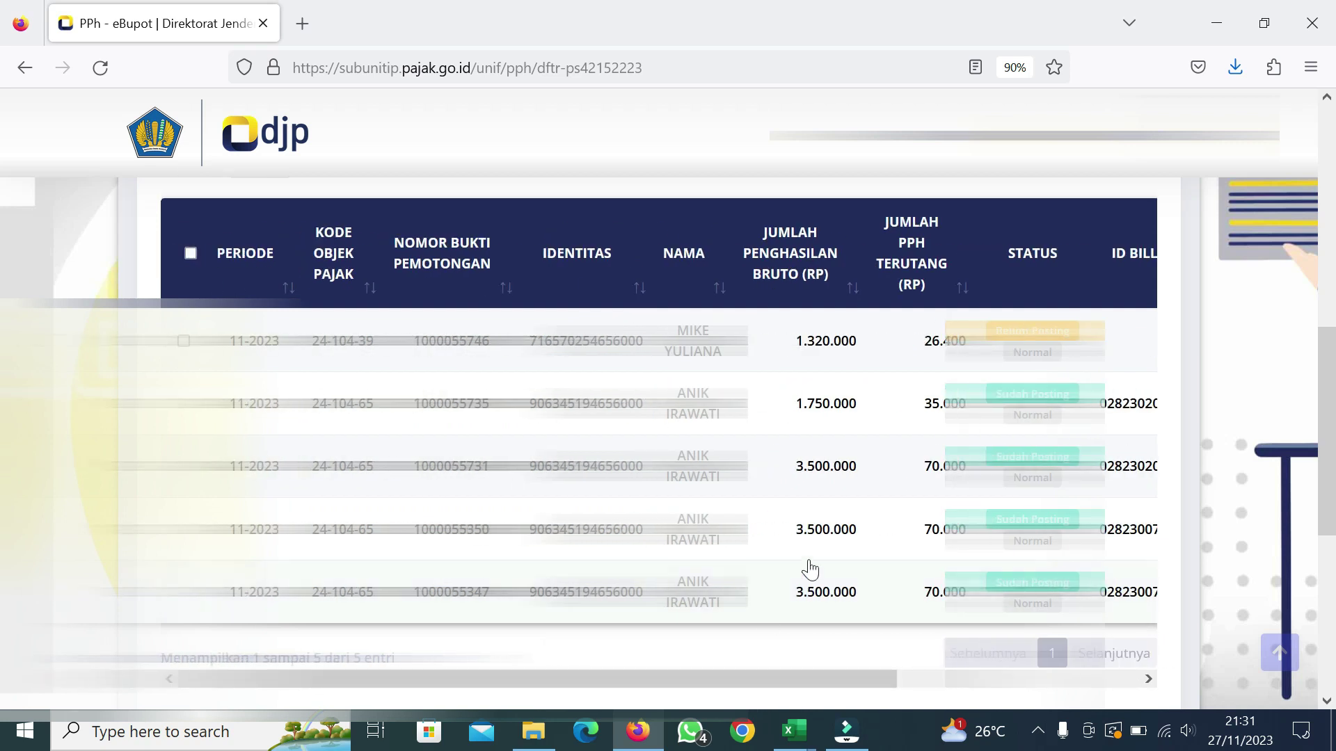
scroll(700, 560, up, 2)
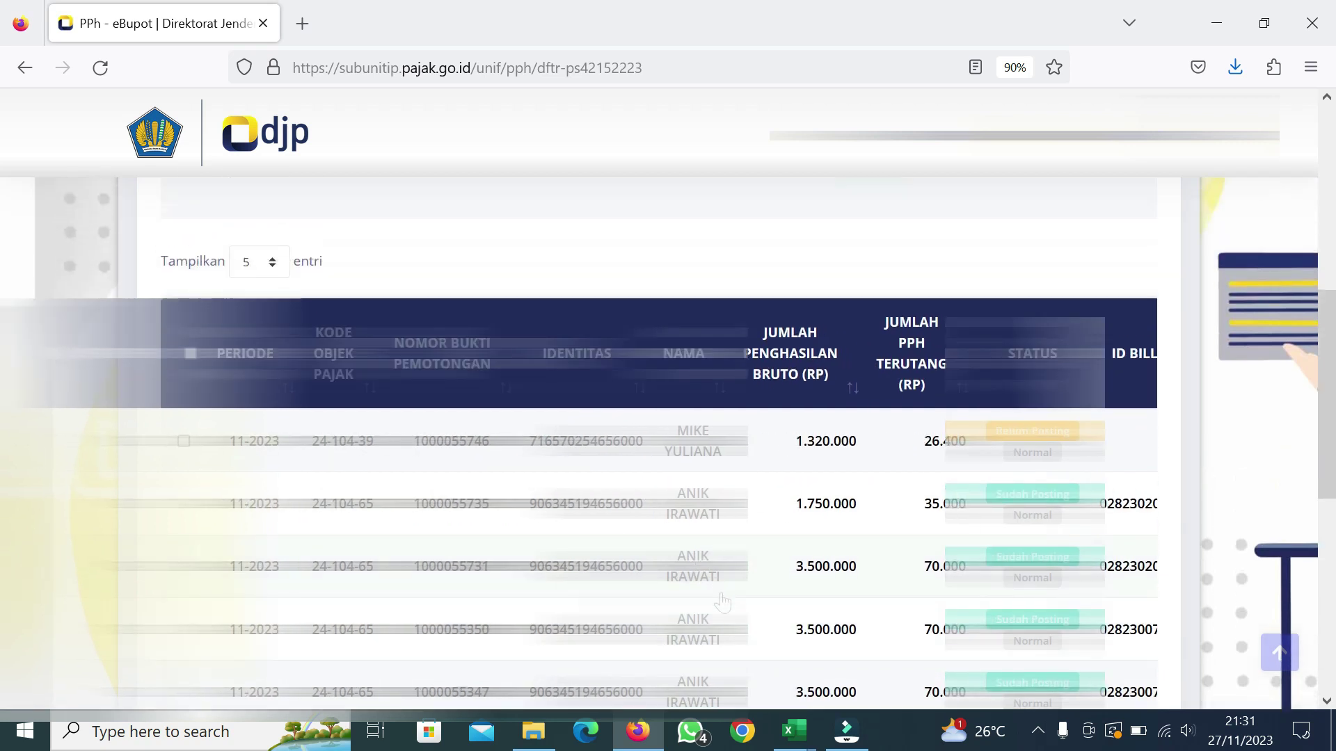
scroll(761, 624, down, 2)
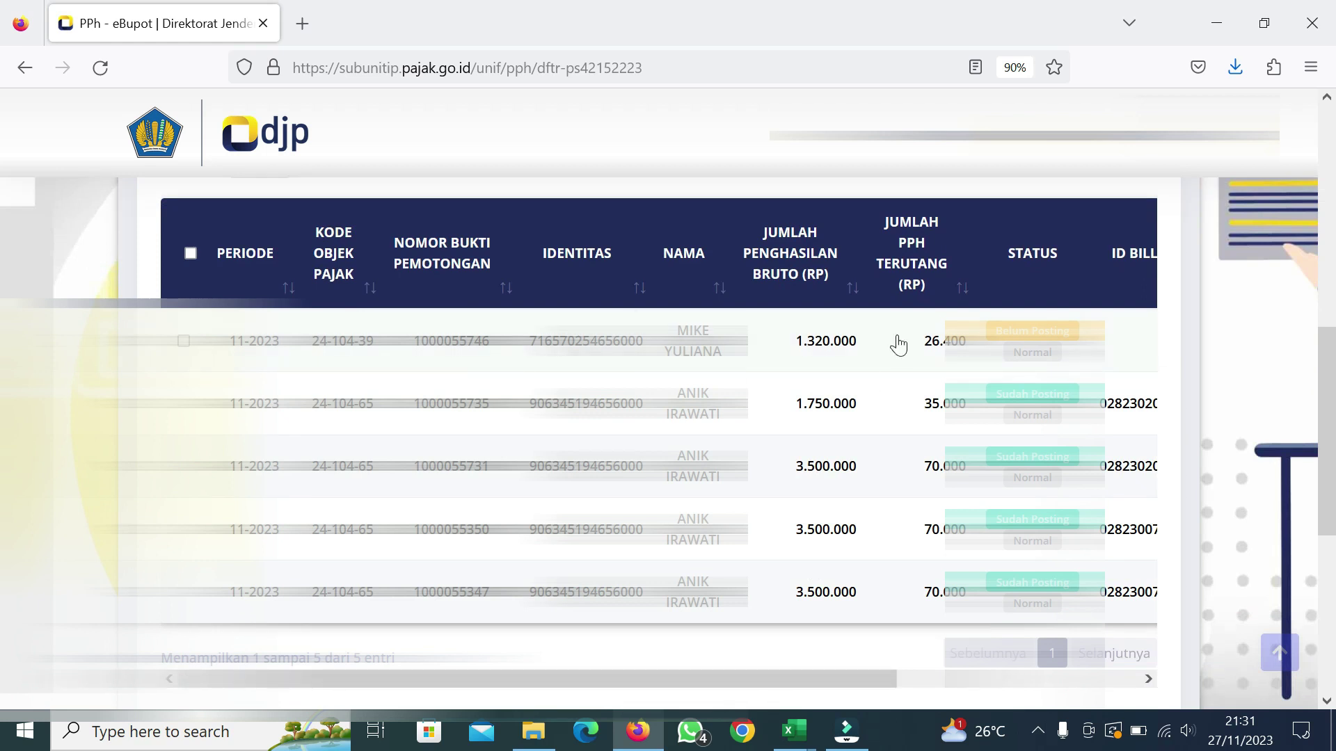
drag(823, 681, 1098, 671)
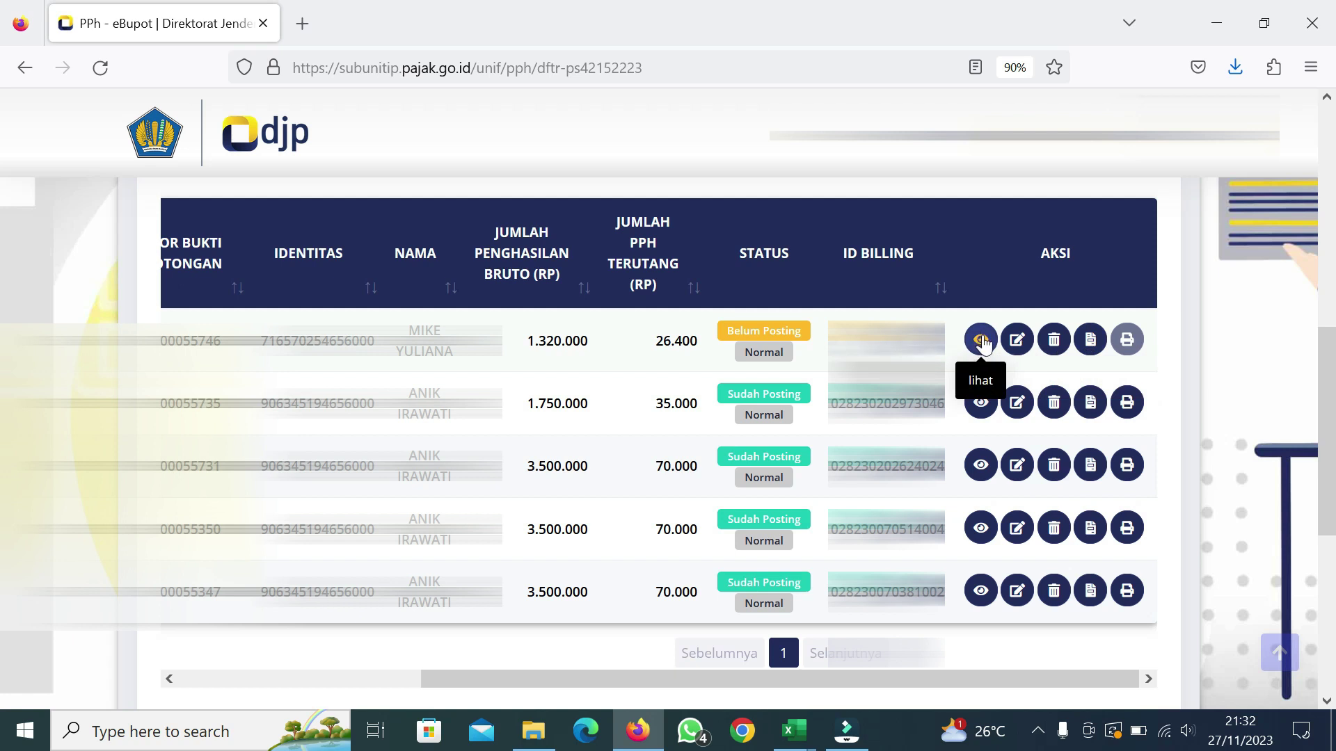
click(982, 341)
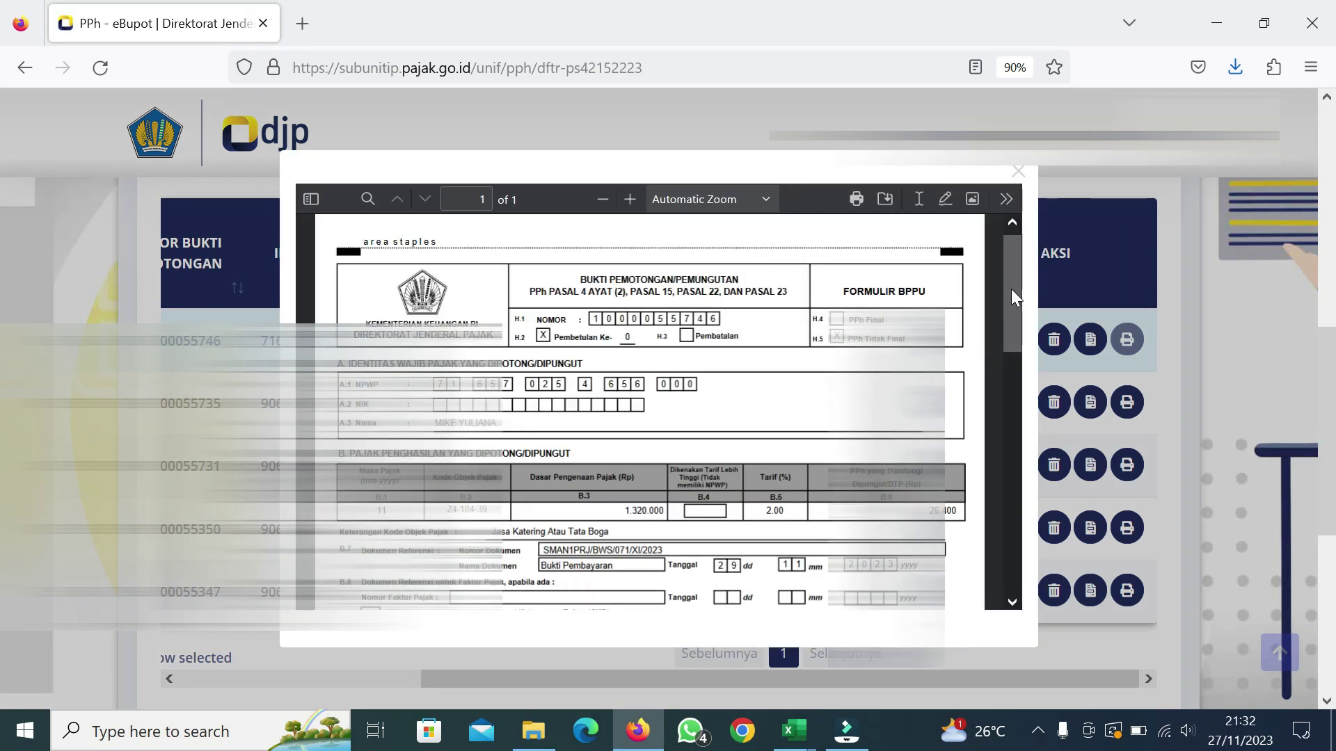
drag(1011, 289, 1004, 261)
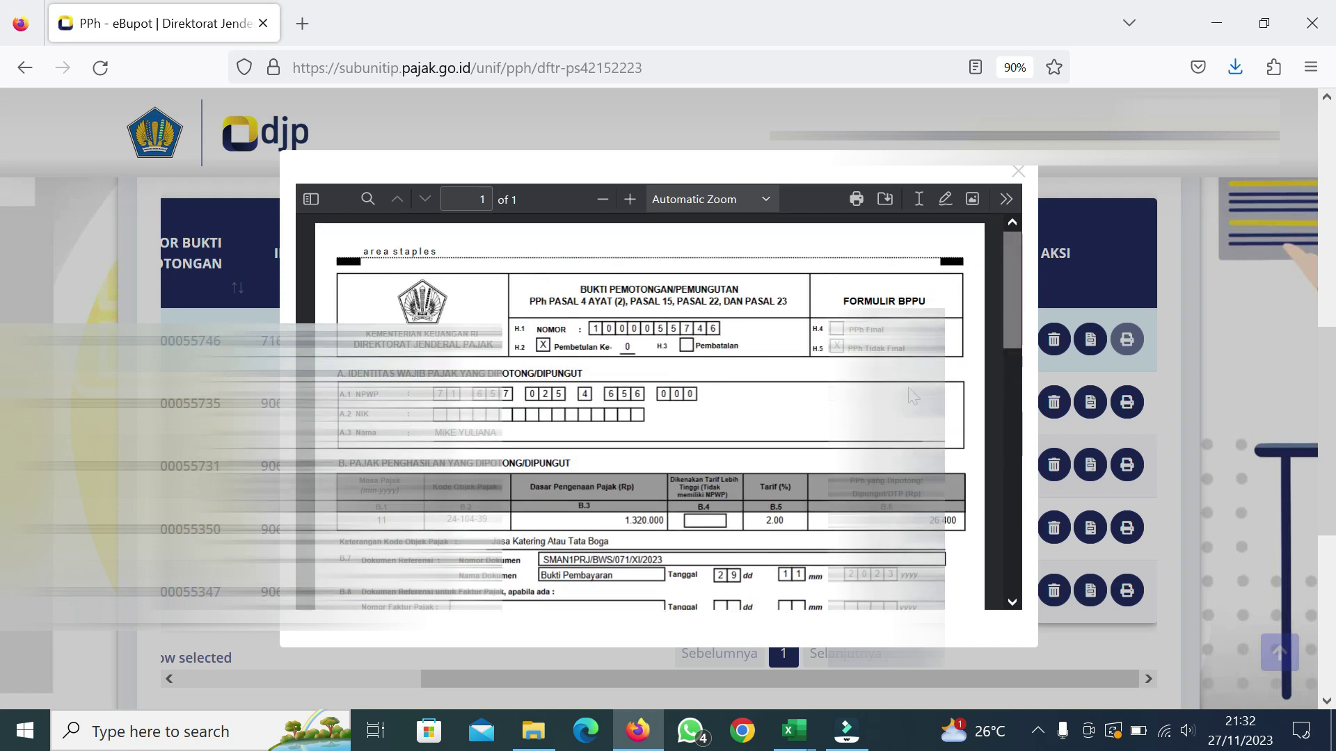
mouse_move(1009, 307)
mouse_down()
mouse_move(967, 529)
mouse_move(1002, 299)
mouse_up()
click(1013, 175)
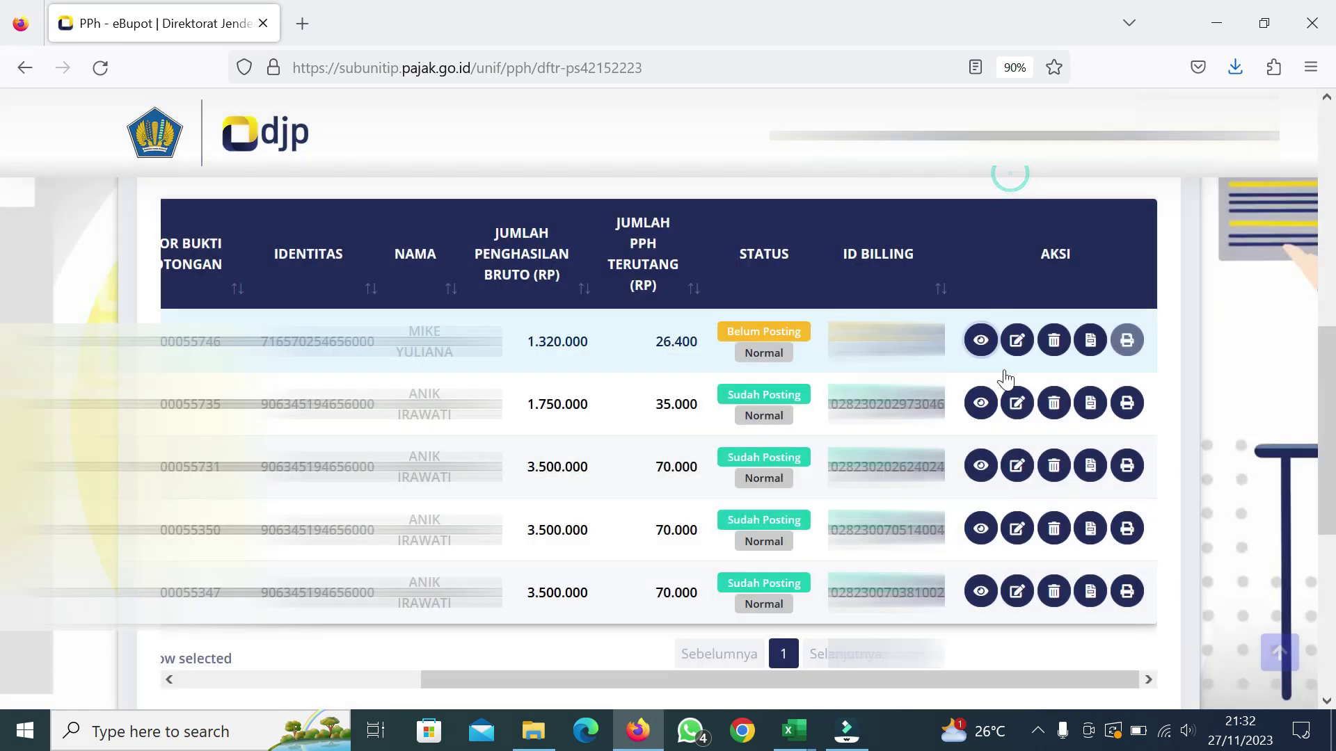
Request editing of the 24-104-39 slip and cancel at the Edit Bukti Potong confirmation.
click(1019, 347)
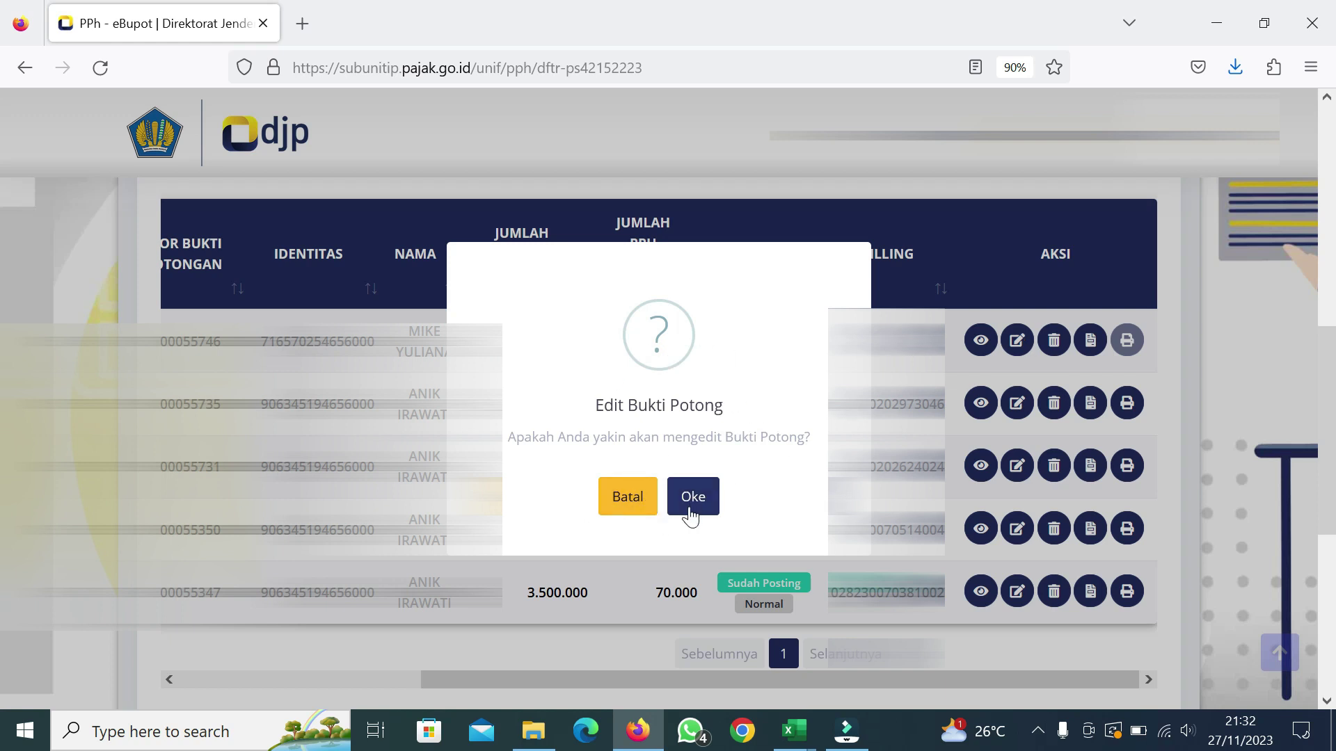
click(626, 495)
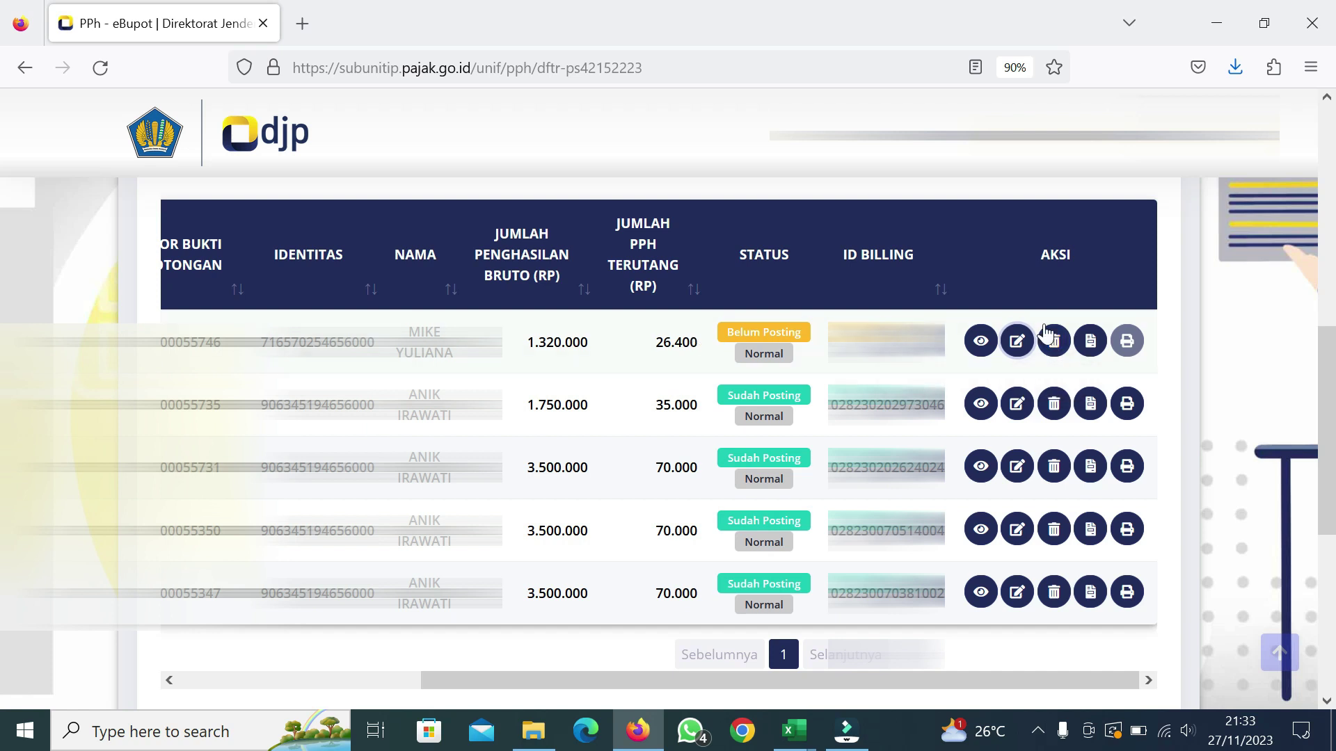
Create a billing code for the 24-104-39 slip with the Uraian "utang pph 23 konsumsi kegiatan Jota Joti".
click(1091, 341)
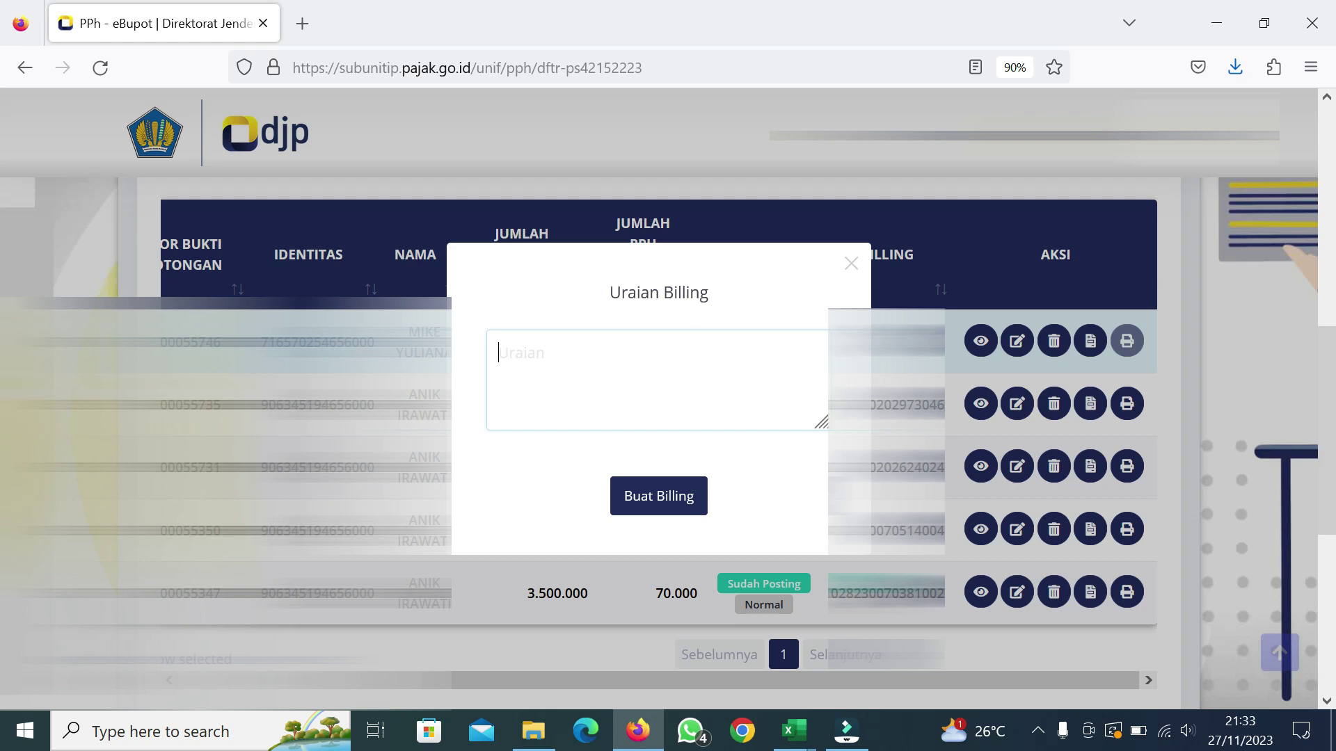
text(utang p)
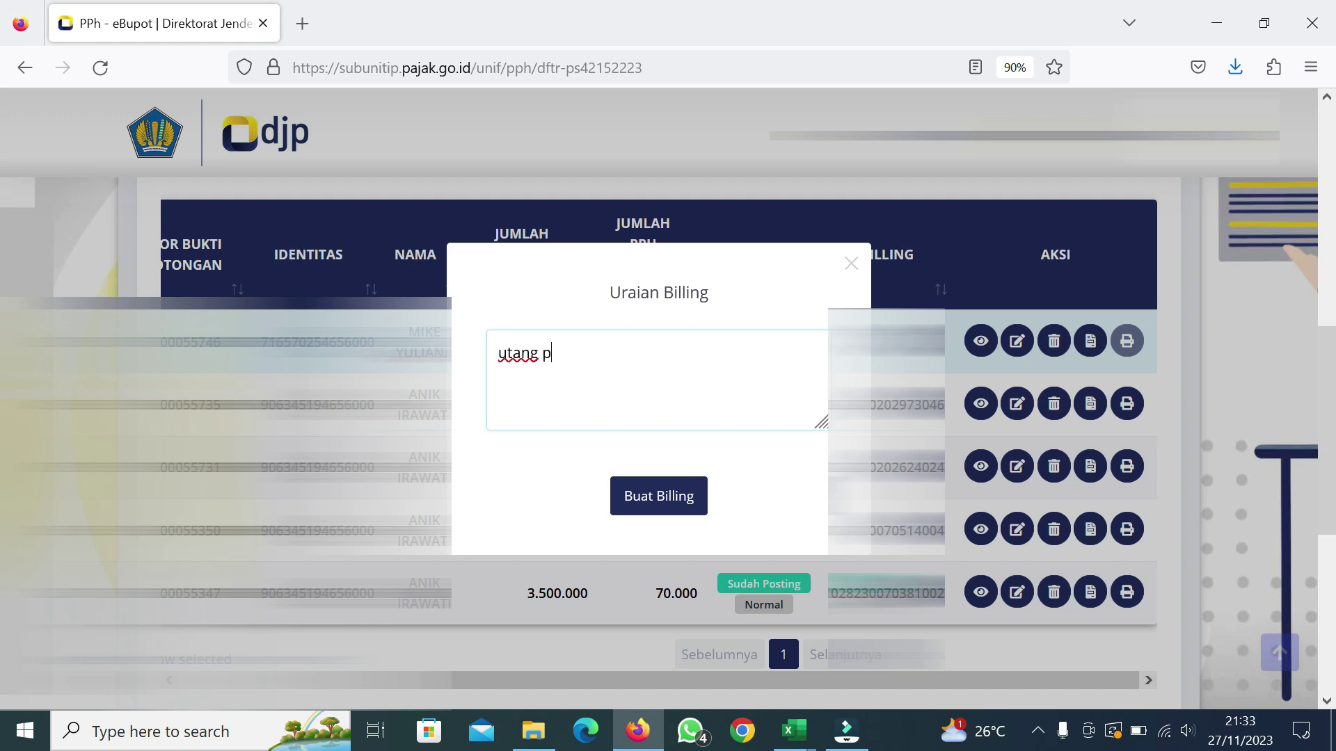
text(ph 23 konsumsi kegiatan )
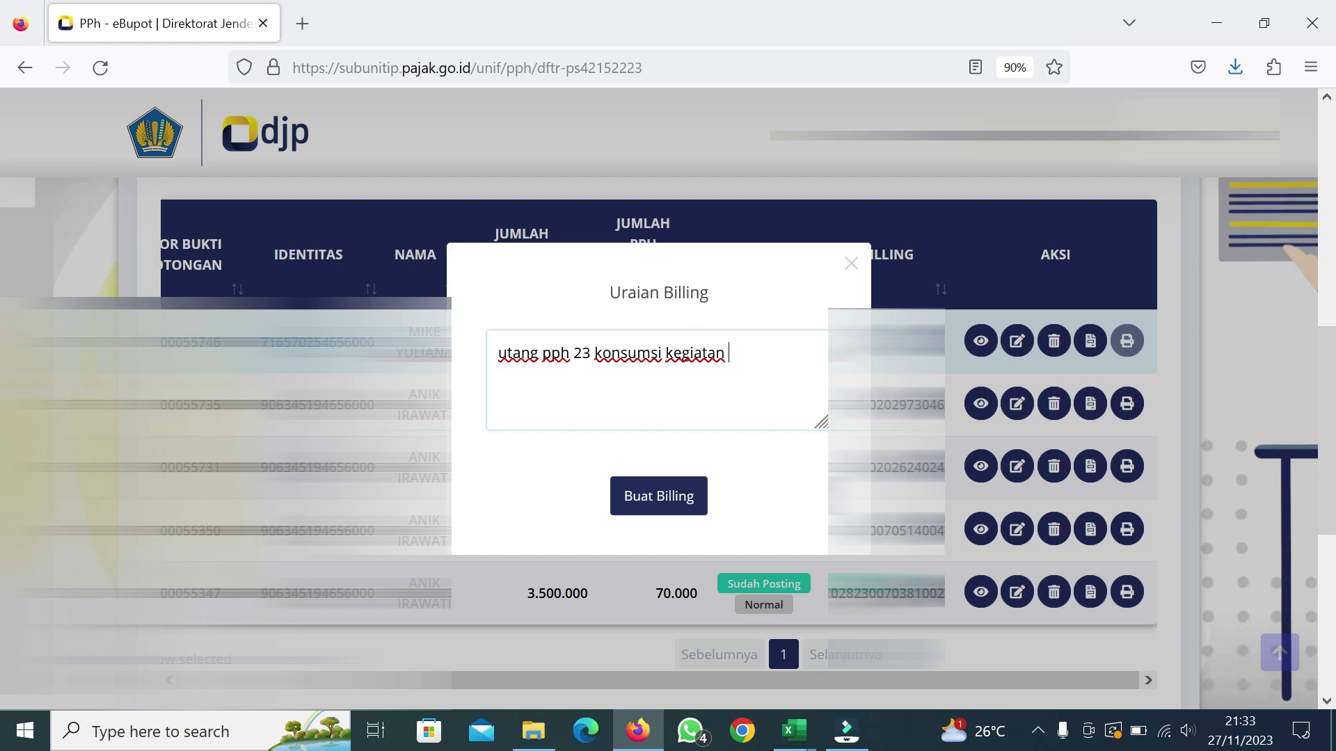
text(Jota Joti)
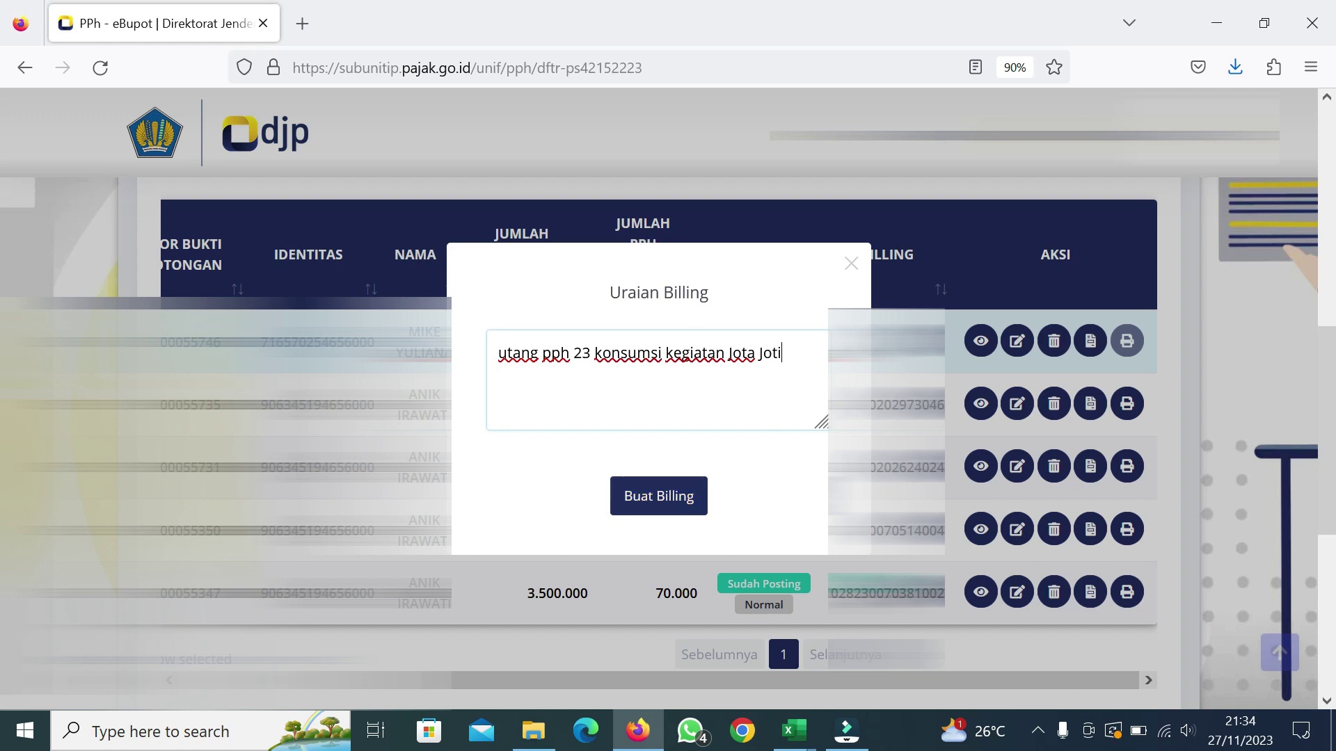
click(651, 505)
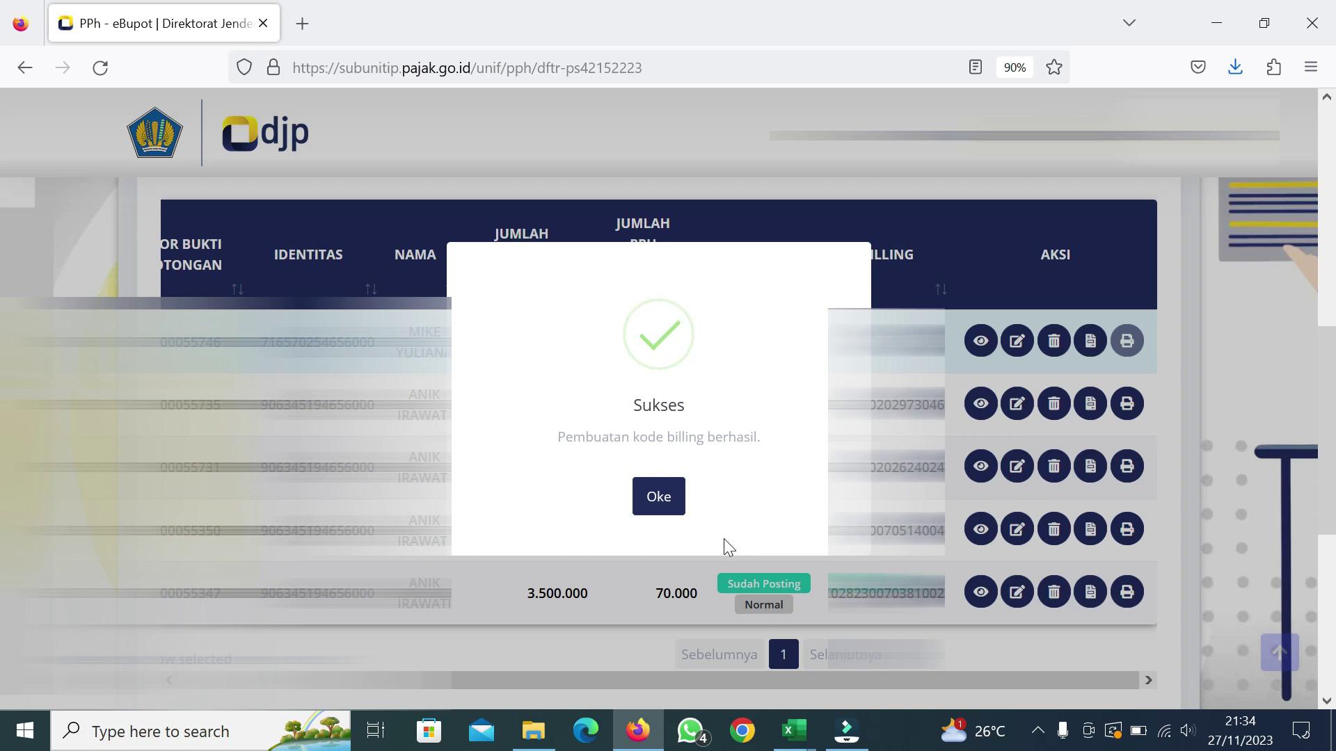
click(665, 509)
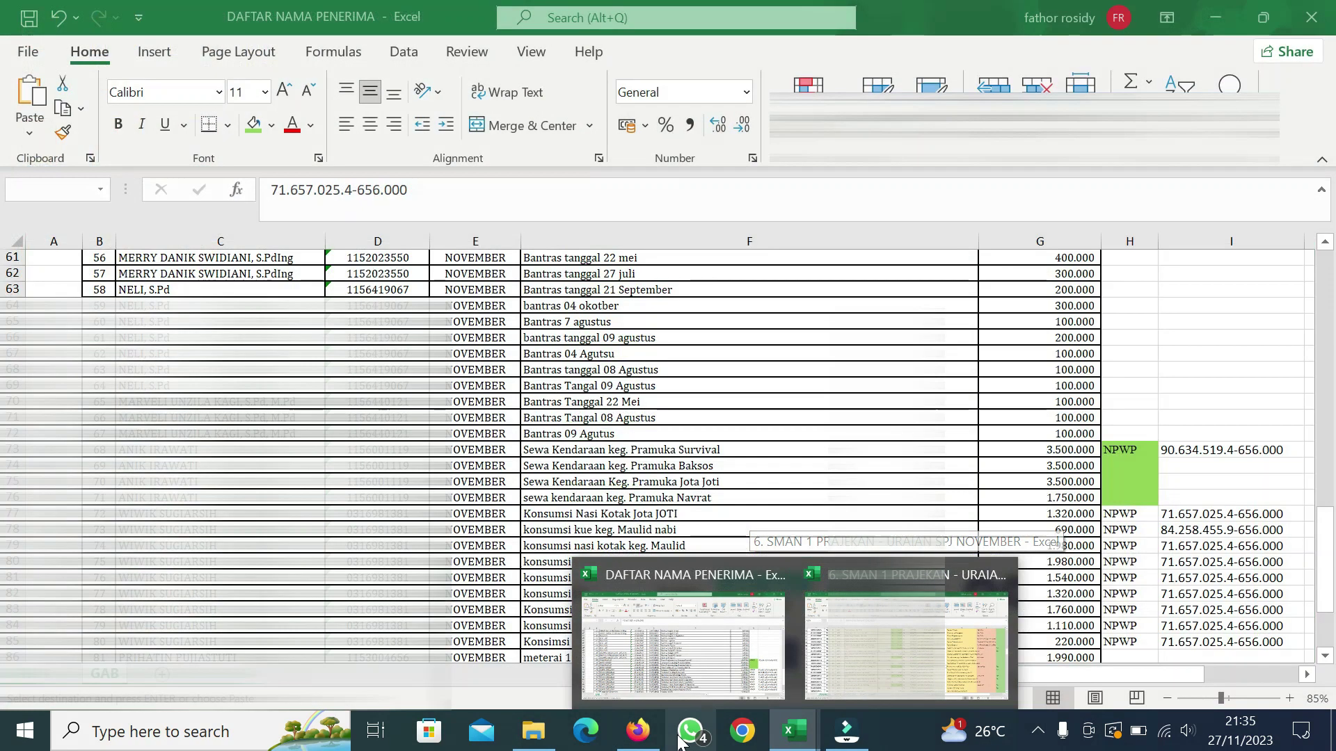
Return to Firefox, open the billing code printout of the 24-104-39 slip and review its Uraian and payment details.
click(653, 728)
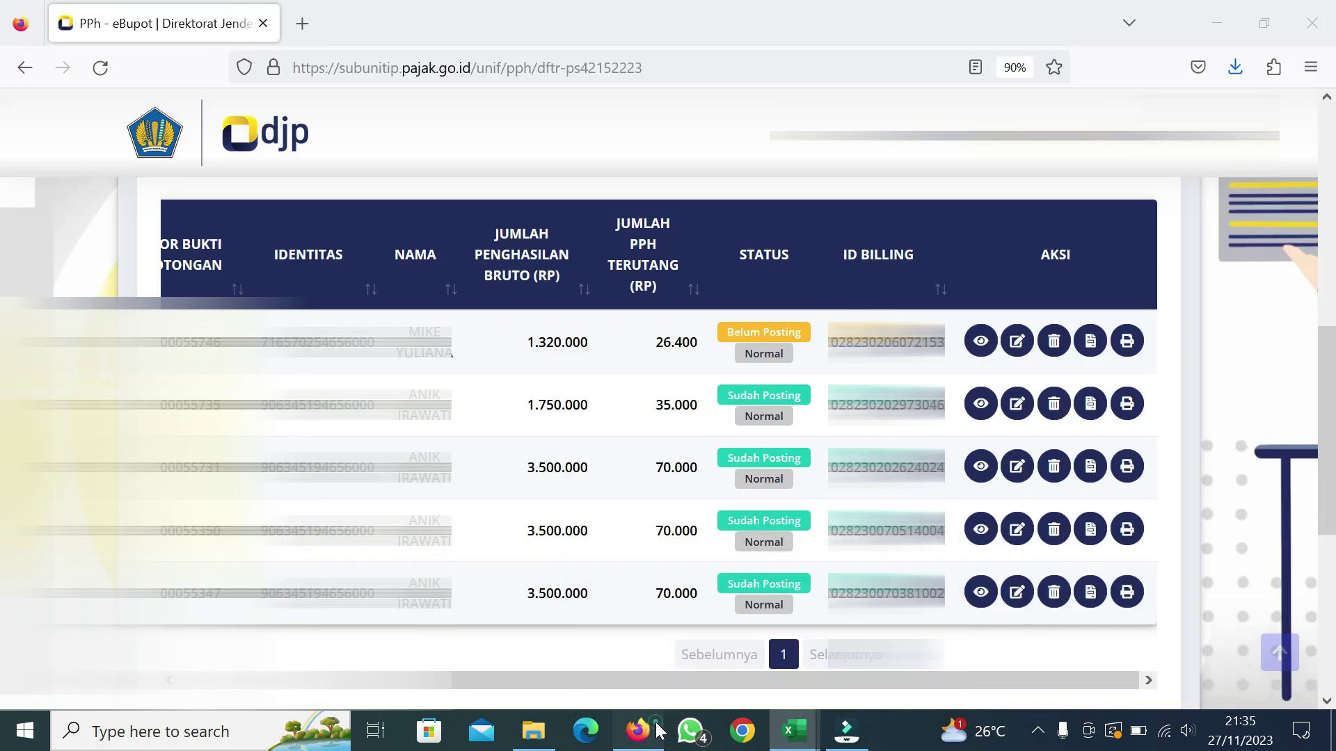
click(1127, 342)
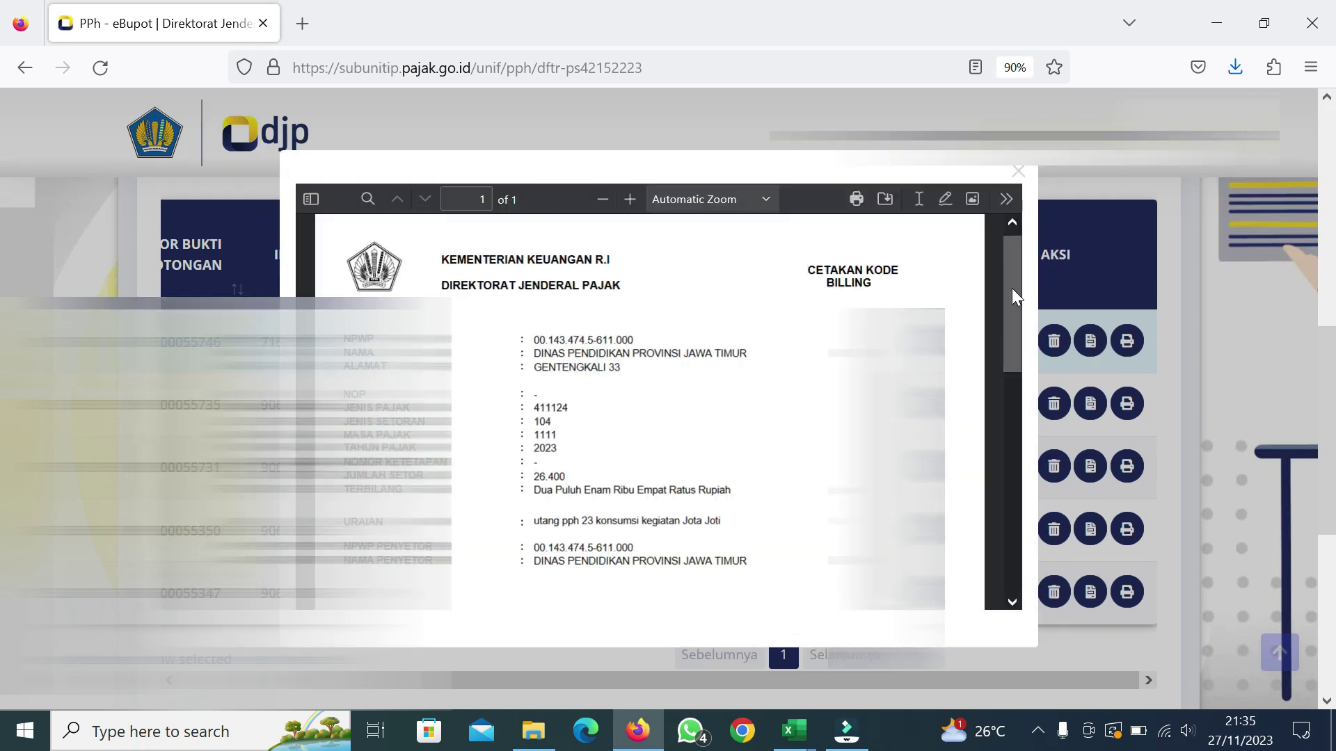
drag(1011, 288, 995, 247)
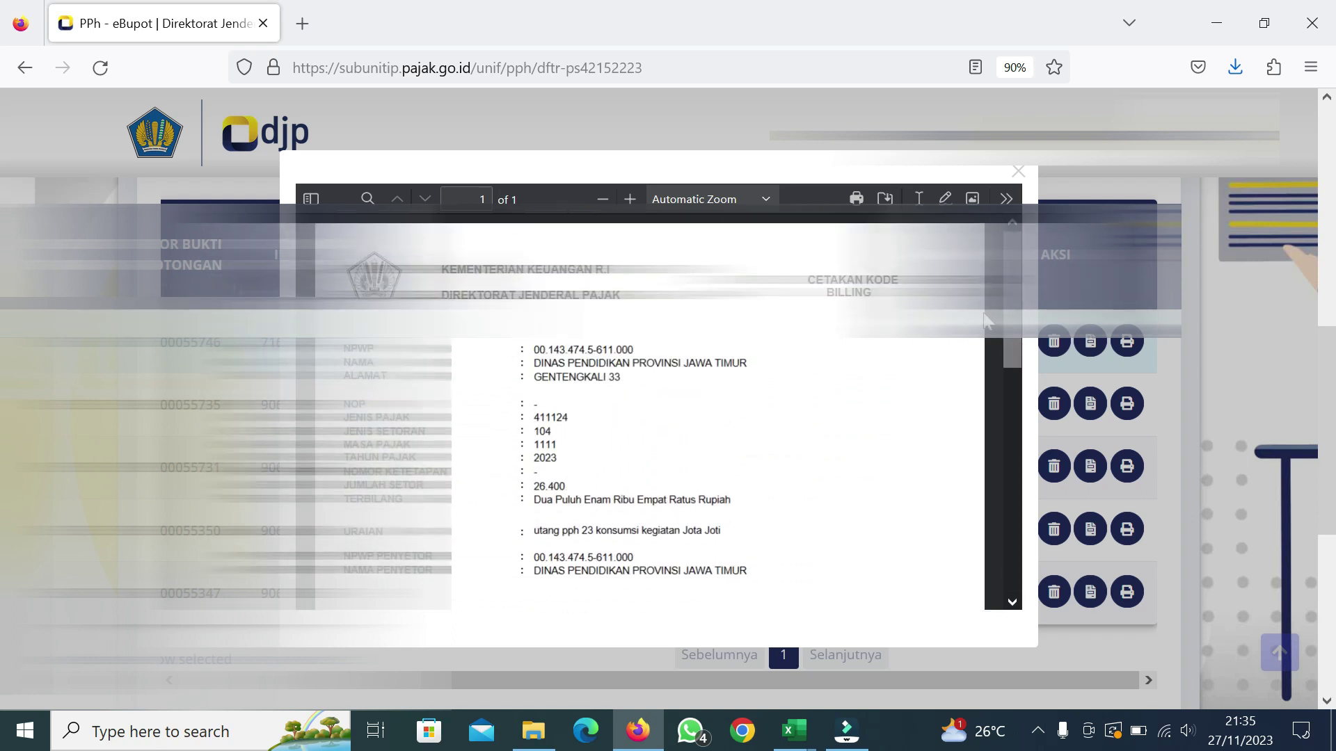
drag(1012, 292, 1030, 346)
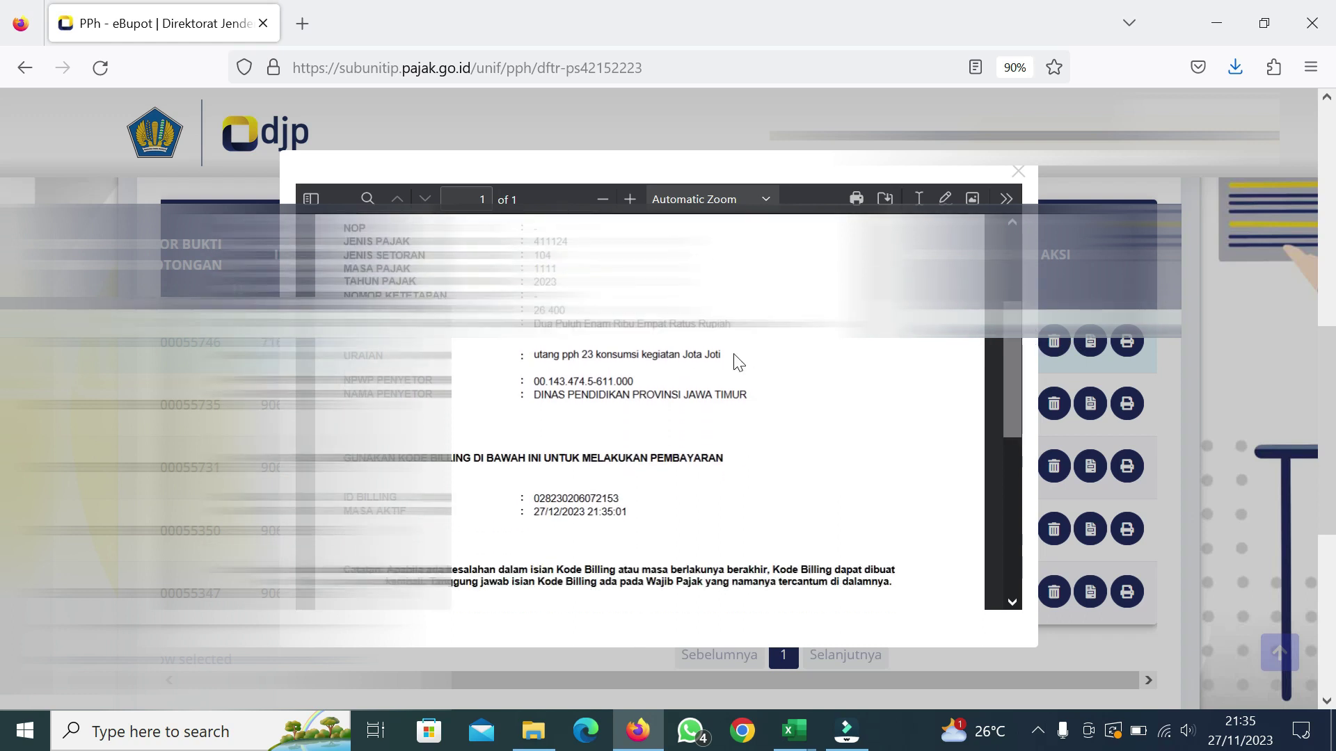
mouse_move(727, 356)
mouse_down()
mouse_move(534, 369)
mouse_move(725, 358)
mouse_up()
click(539, 356)
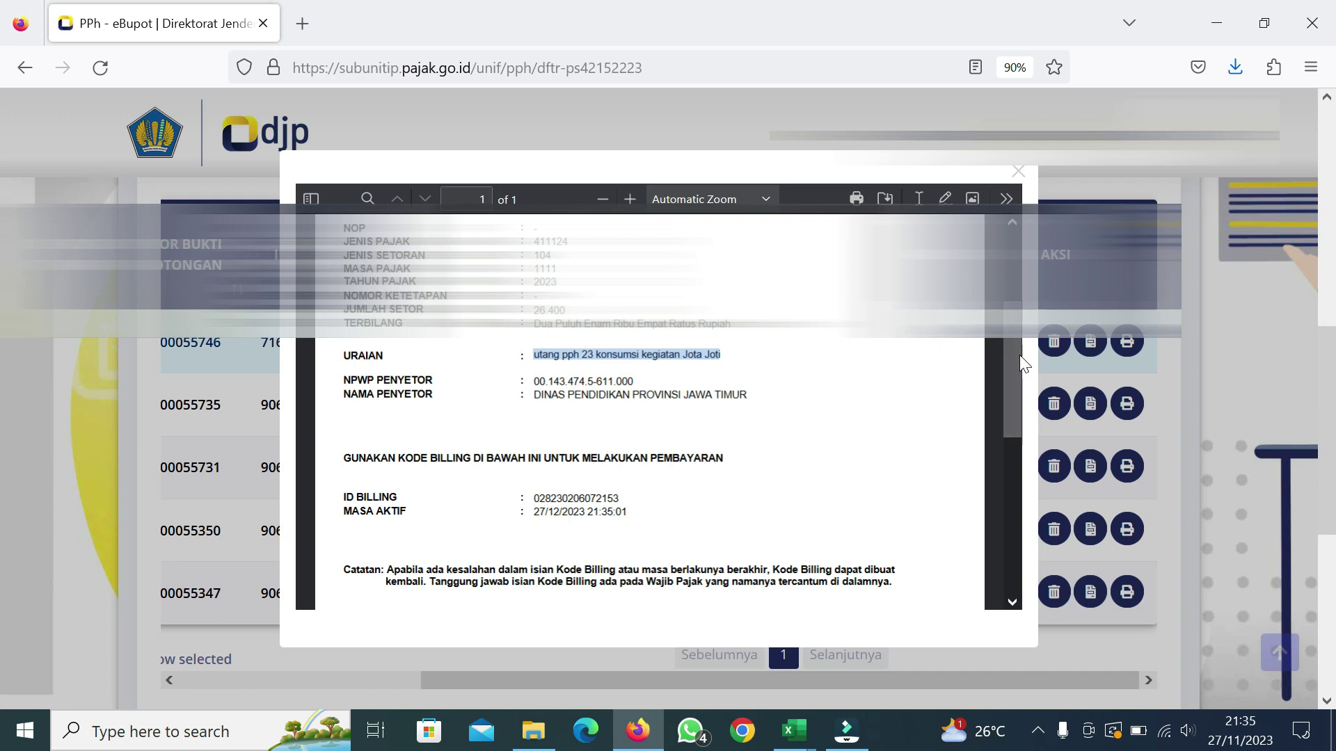
mouse_move(1013, 349)
mouse_down()
mouse_move(1014, 329)
mouse_move(1016, 347)
mouse_up()
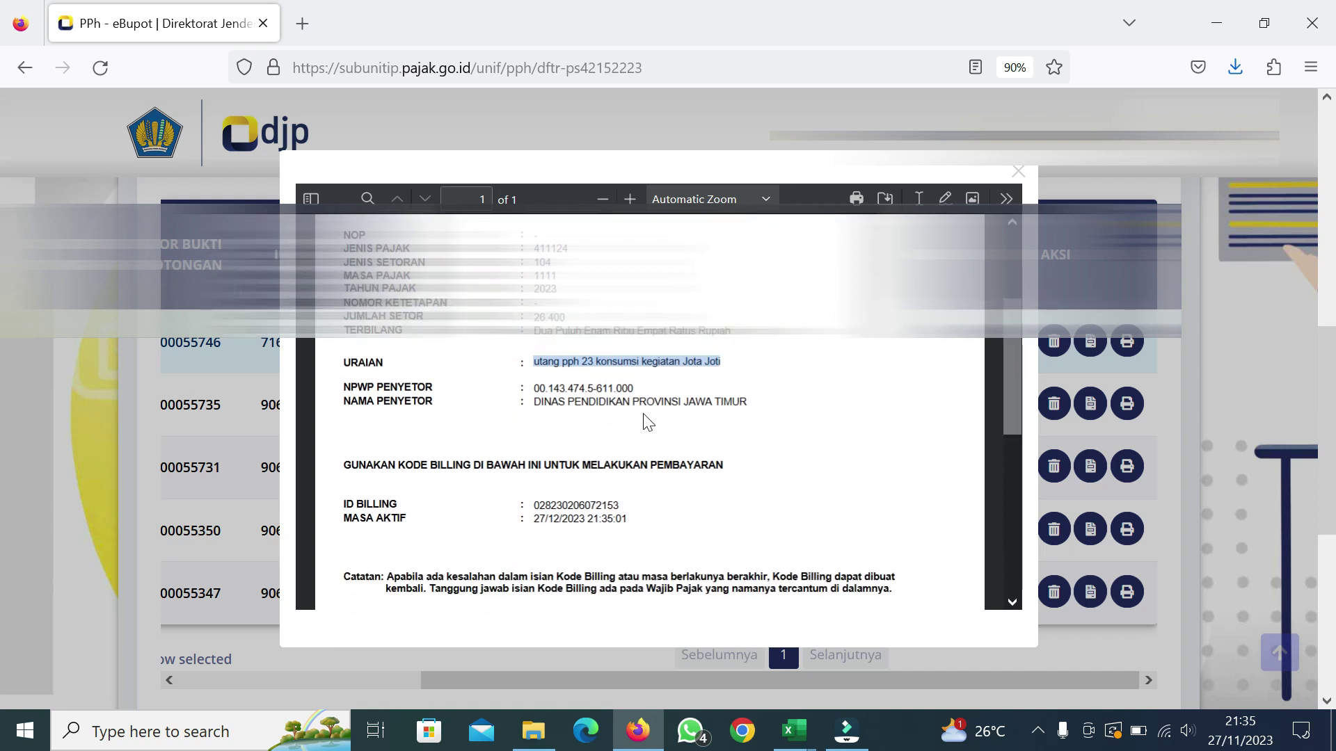
click(741, 382)
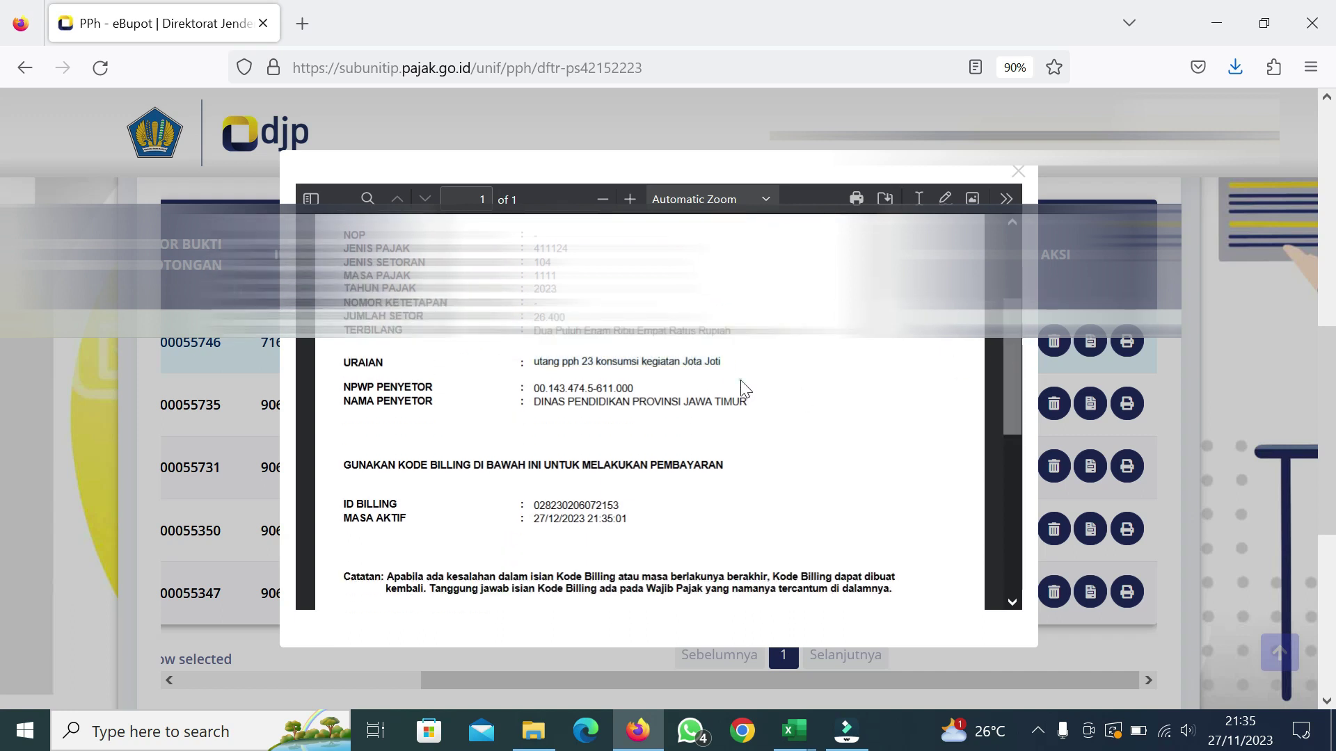
Save the billing code printout as a PDF named "71 pph 23 konsumsi jota joti" in the November 2023 folder.
click(890, 198)
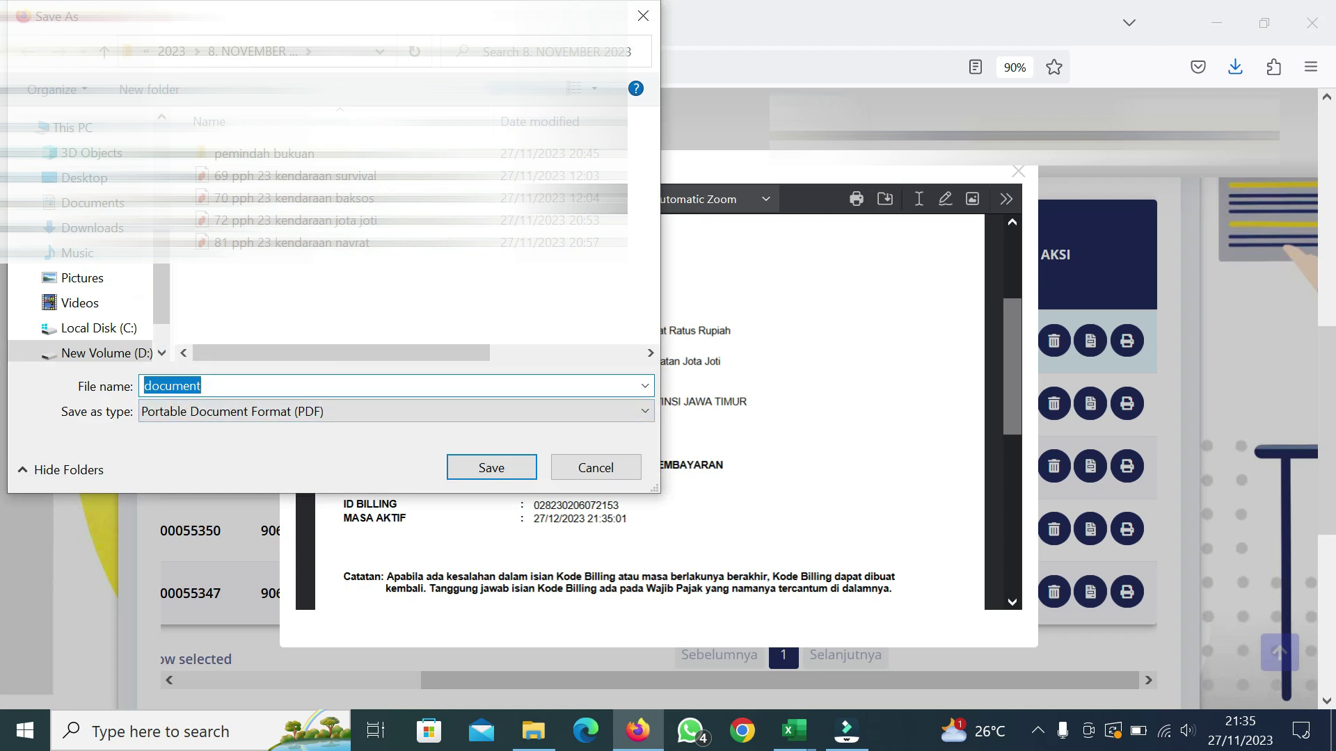
text(71 pph 23)
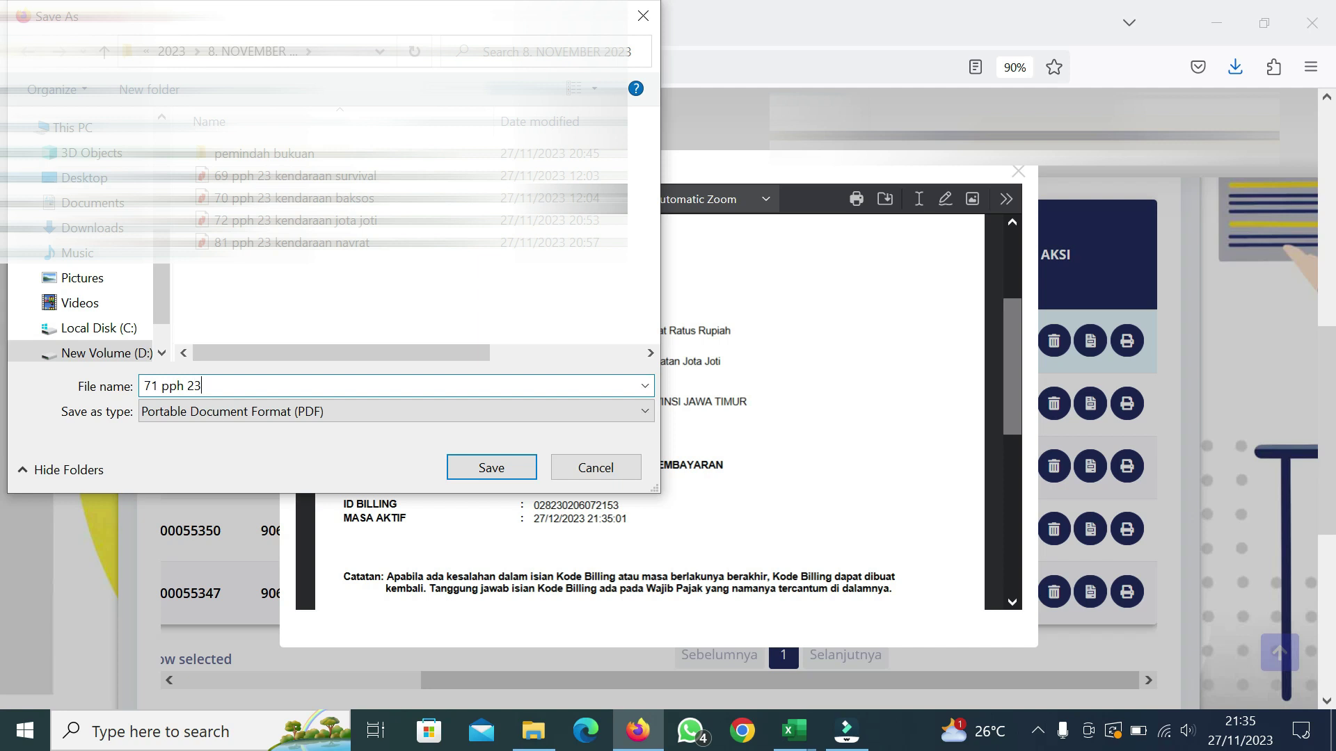
text( konsumsi jotra jopti)
key(BackSpace)
key(BackSpace)
key(BackSpace)
key(BackSpace)
key(BackSpace)
key(BackSpace)
key(BackSpace)
key(BackSpace)
text(a joti)
click(465, 477)
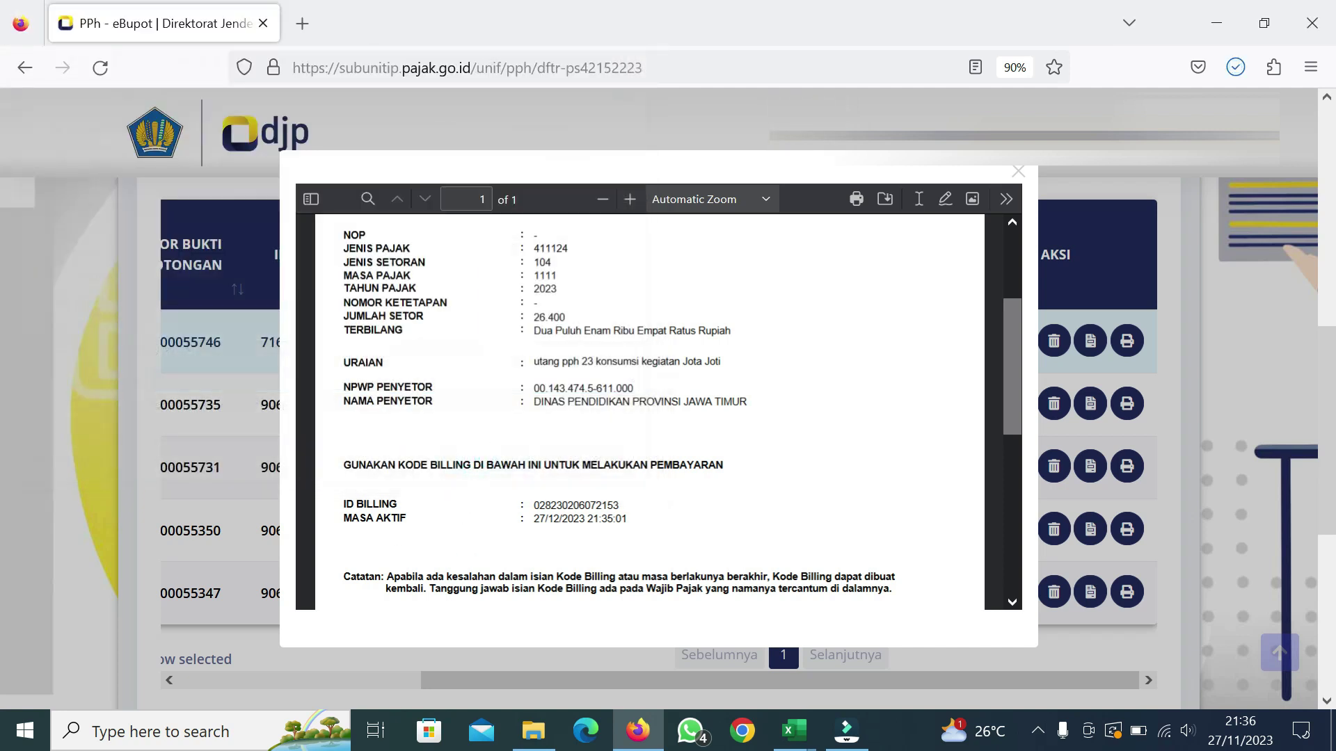
Check the browser's recent downloads for the saved PDF and close the billing code preview.
click(1234, 67)
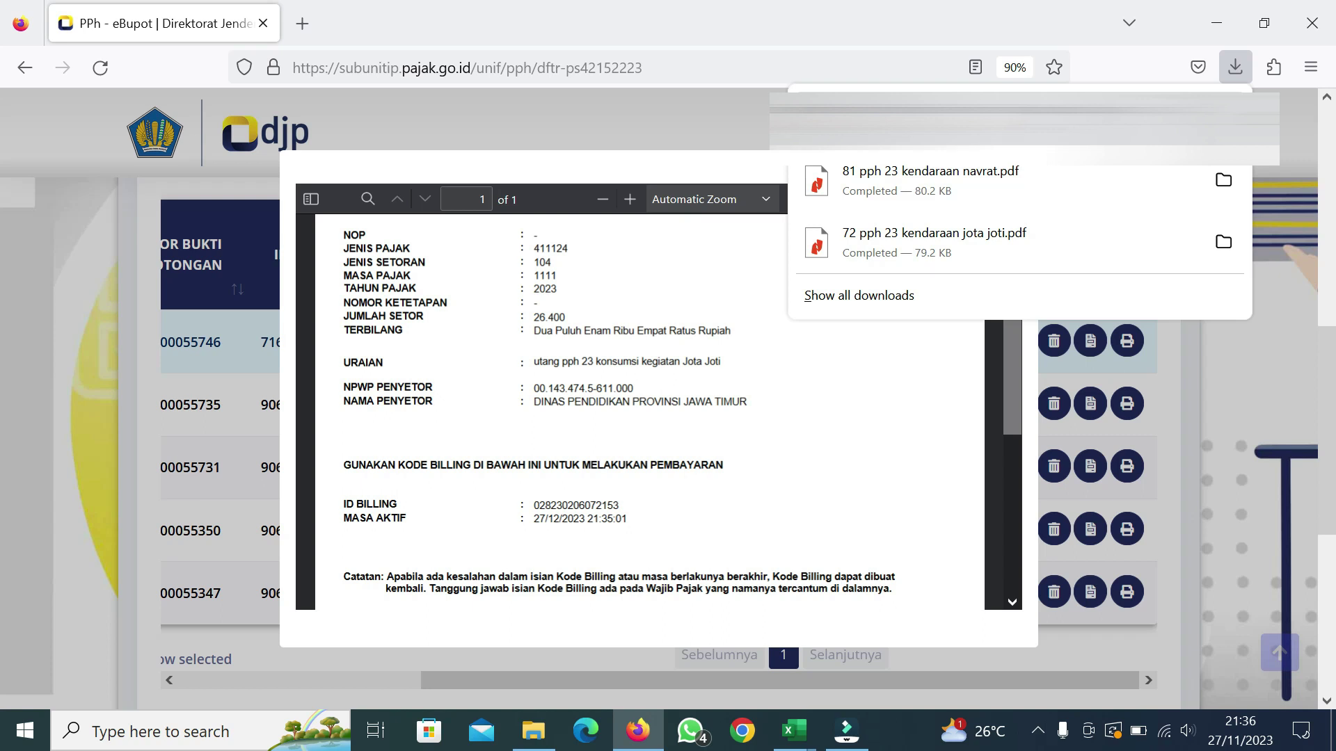
click(841, 30)
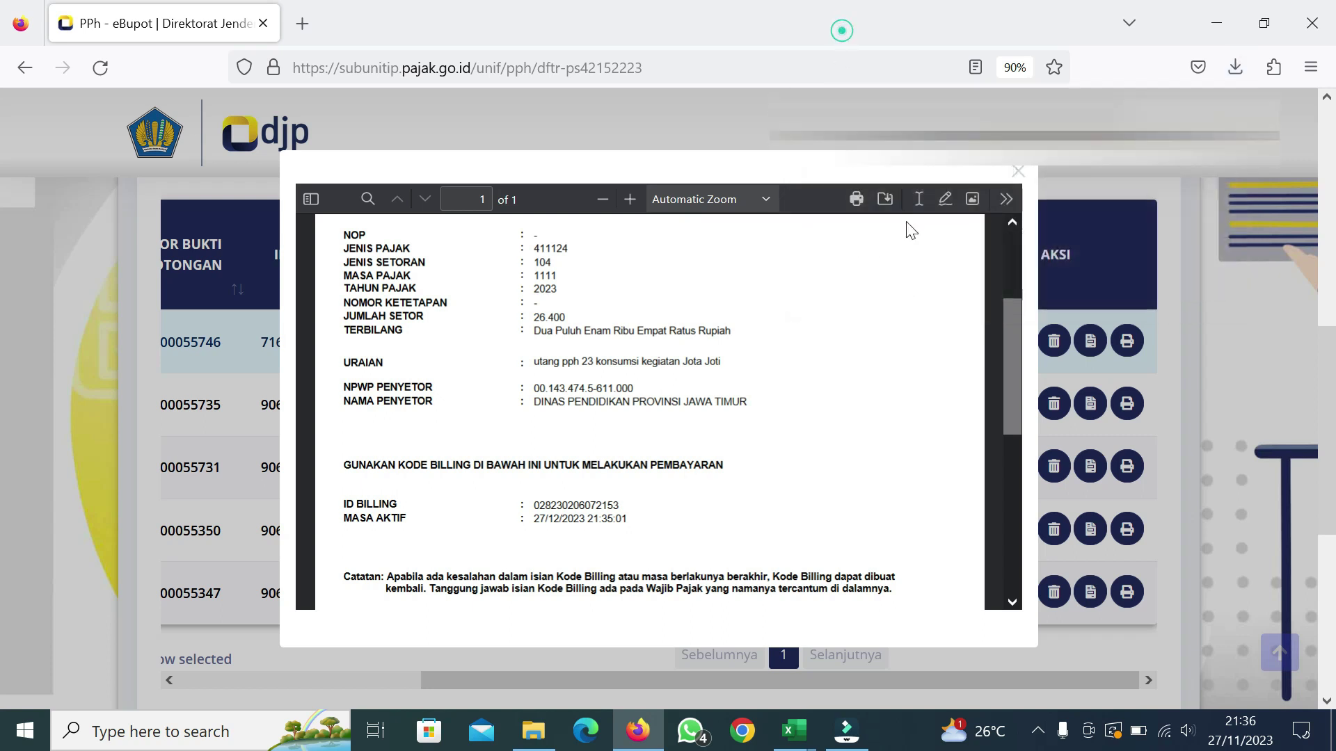
click(1018, 182)
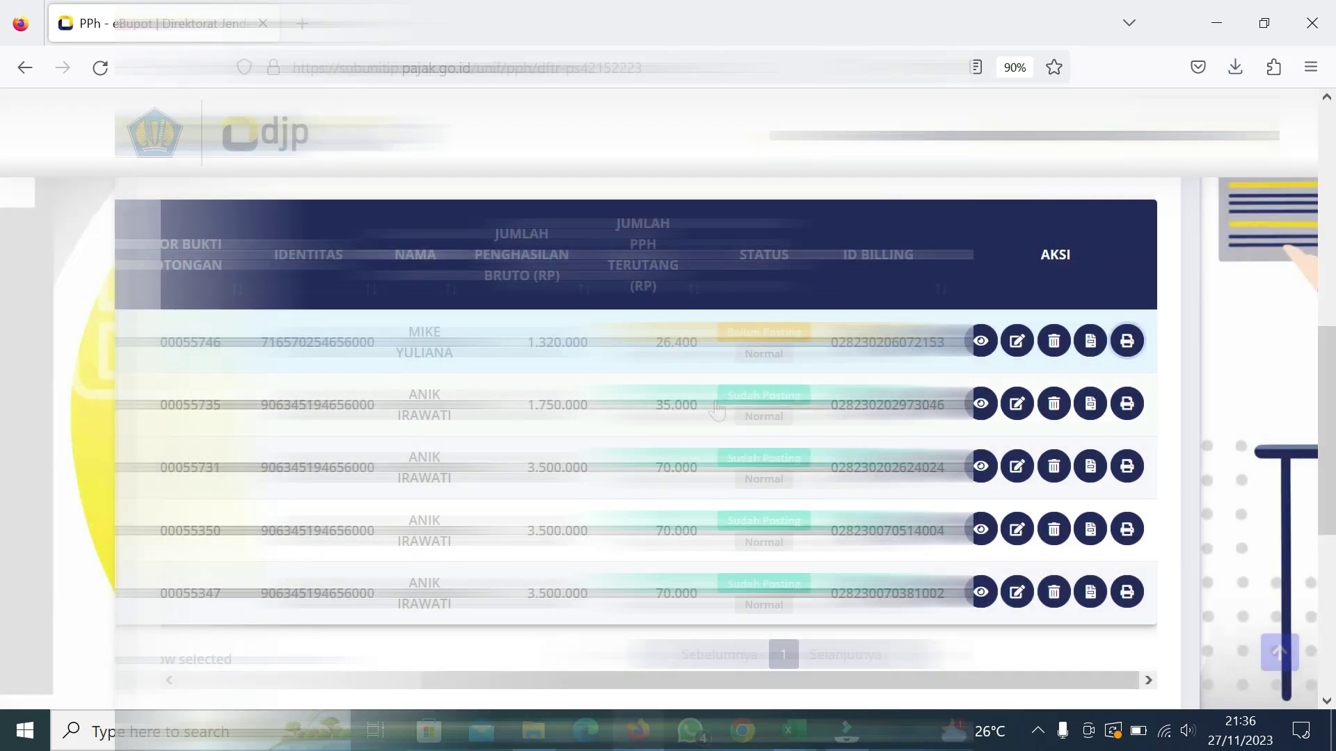
scroll(663, 462, up, 3)
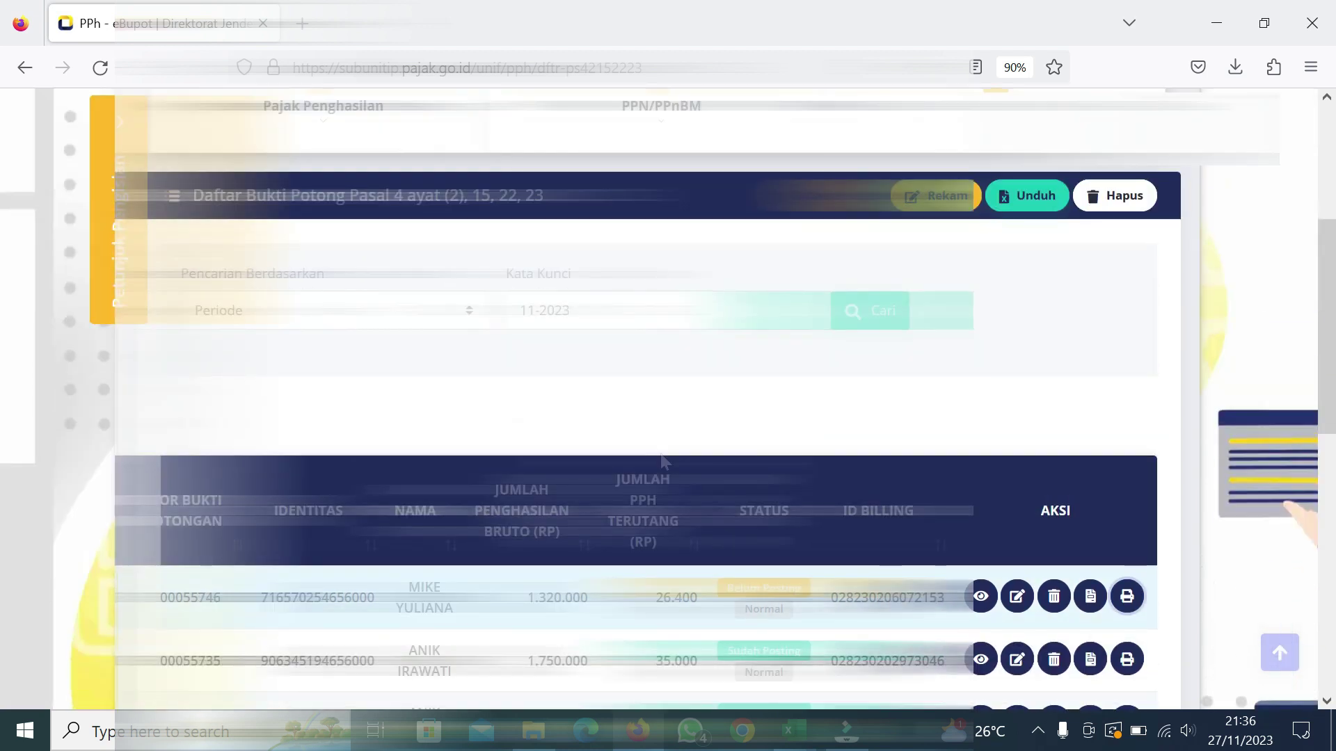
scroll(661, 455, down, 3)
scroll(661, 455, up, 4)
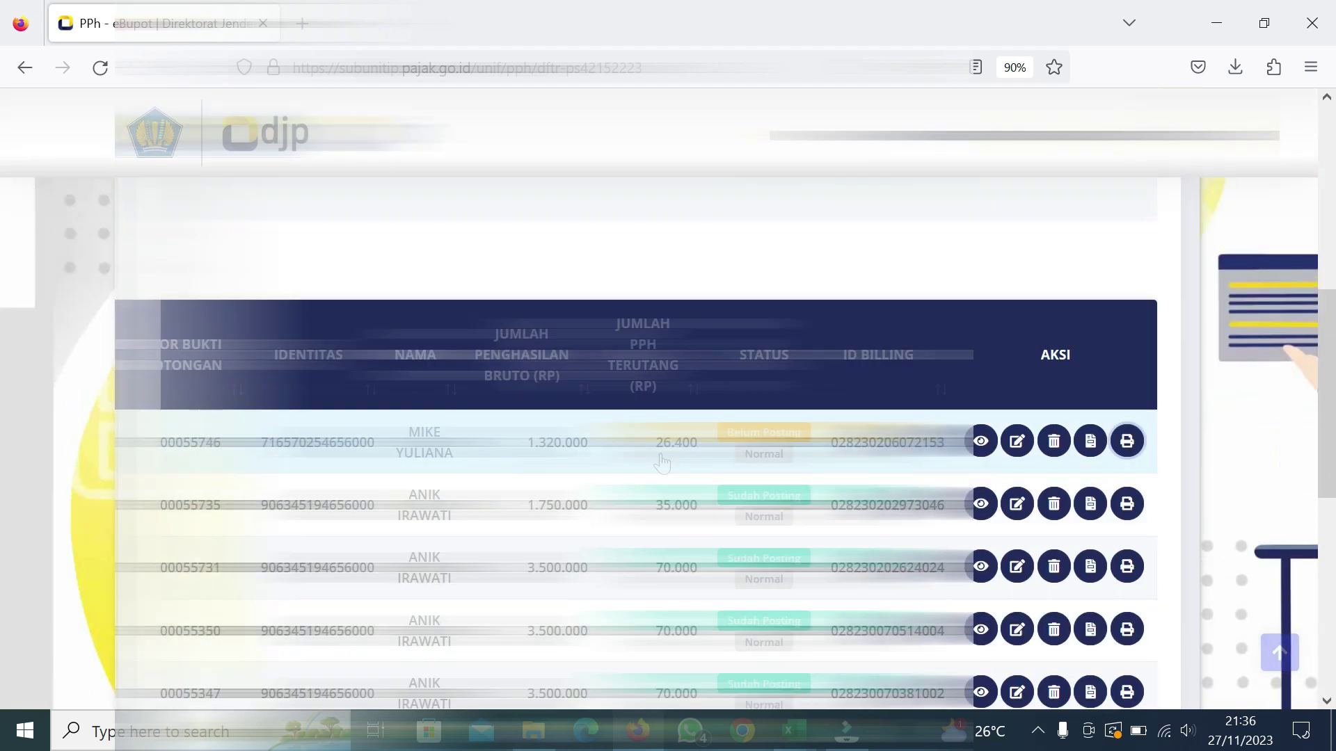
scroll(660, 459, up, 1)
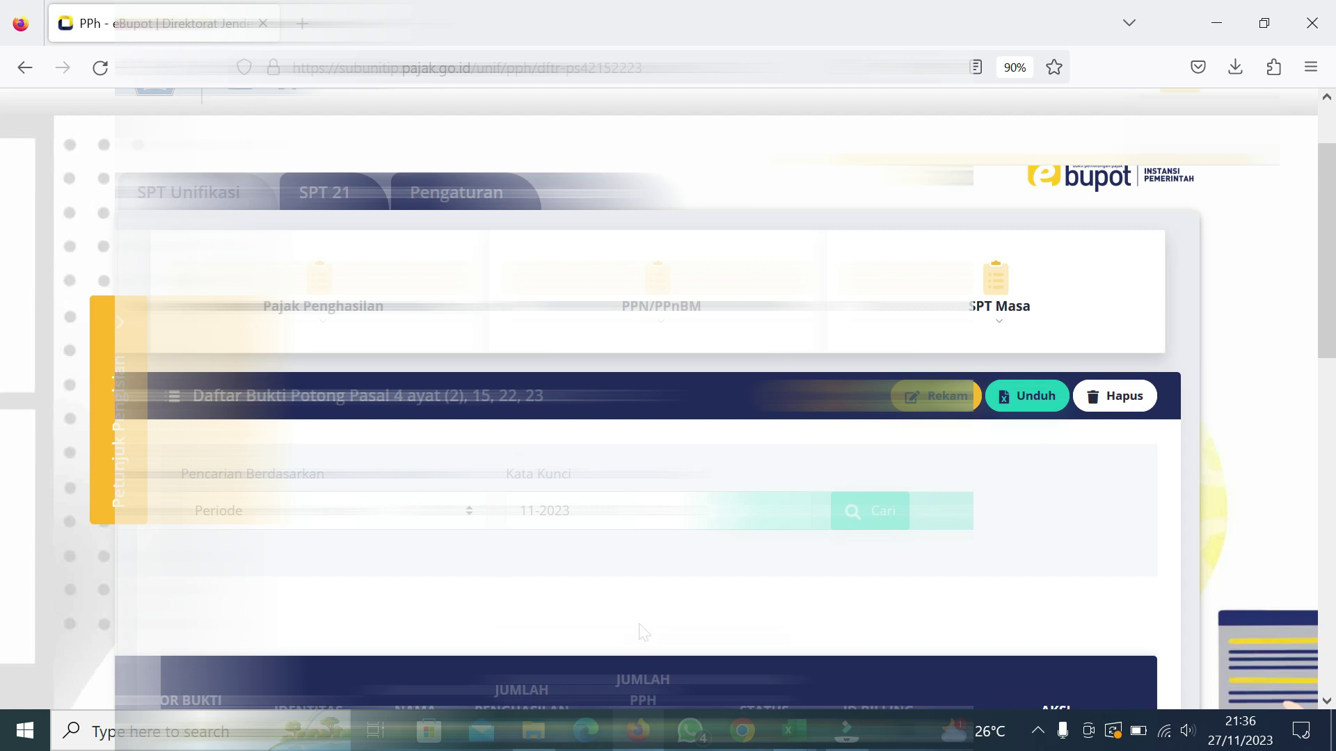
Show the latest downloaded file in the 8. NOVEMBER 2023 folder and open "71 pph 23 konsumsi jota joti" in Nitro Pro.
scroll(678, 532, down, 3)
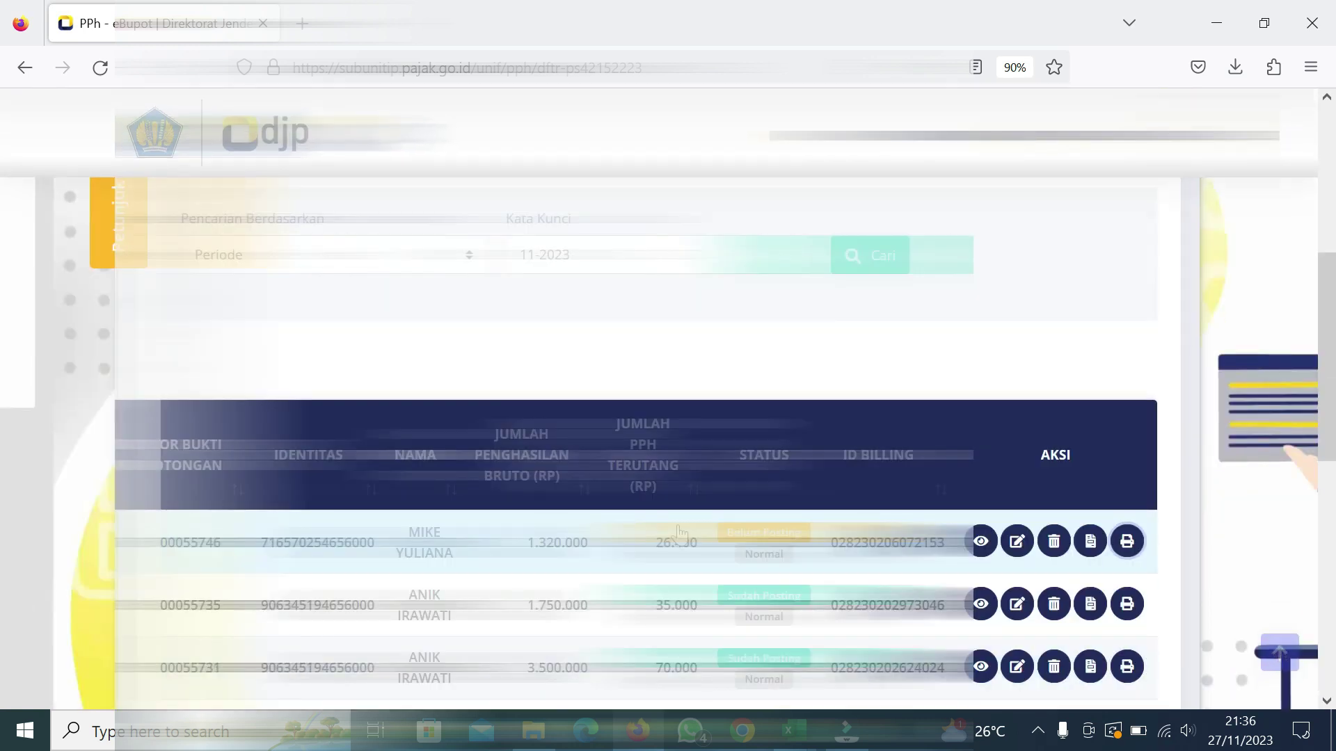
mouse_move(546, 739)
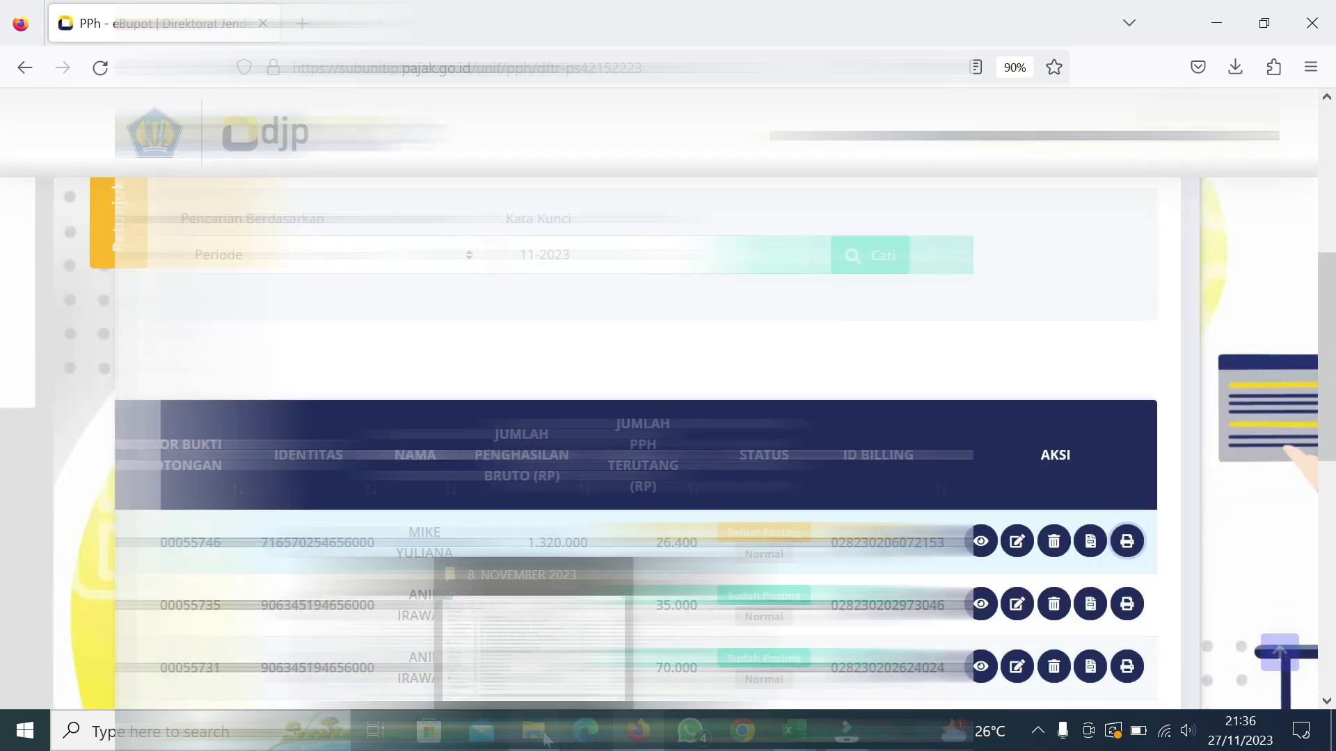
click(1234, 67)
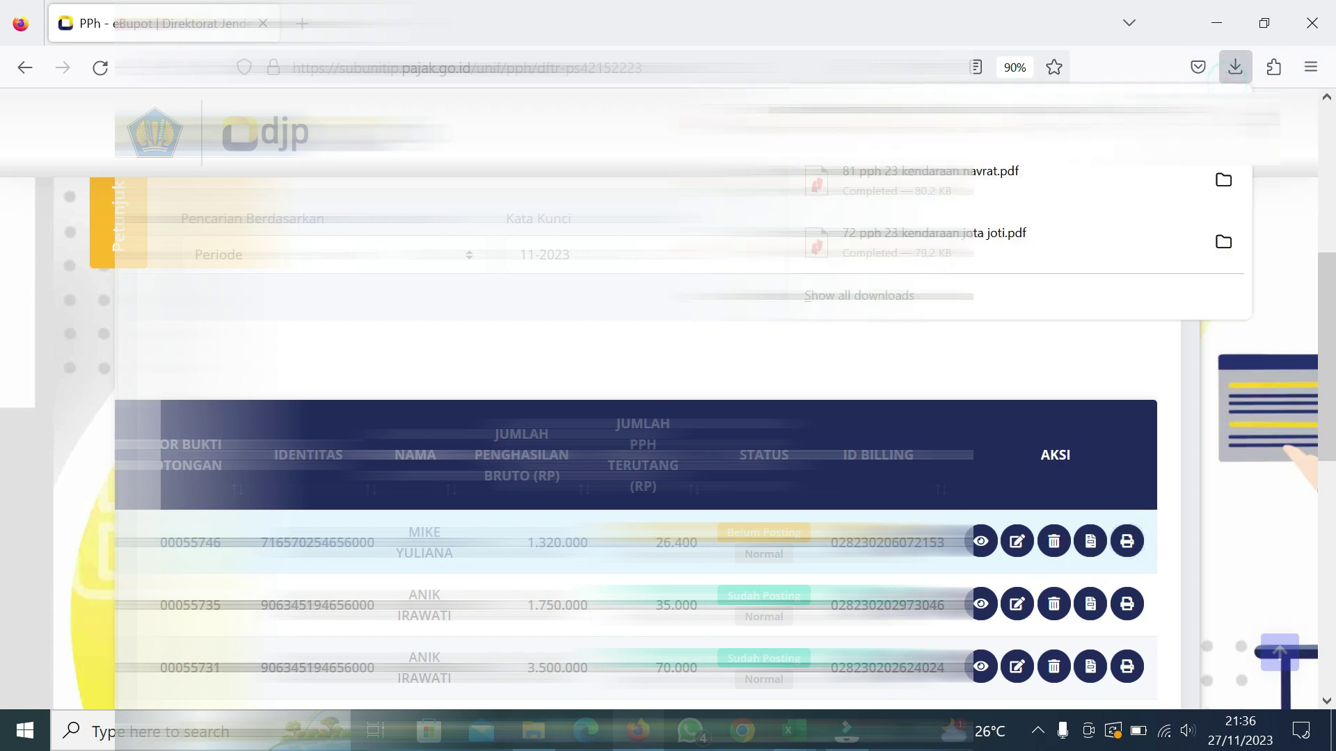
click(1222, 119)
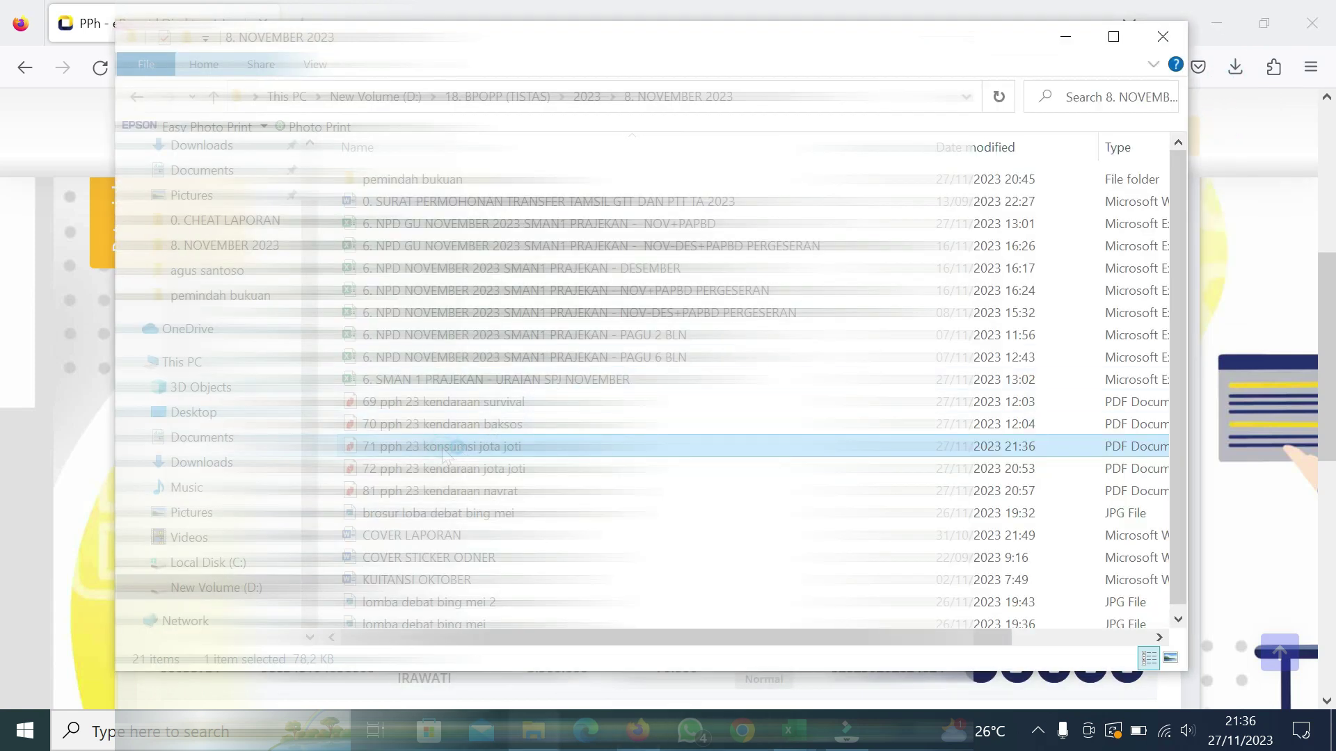
double_click(445, 449)
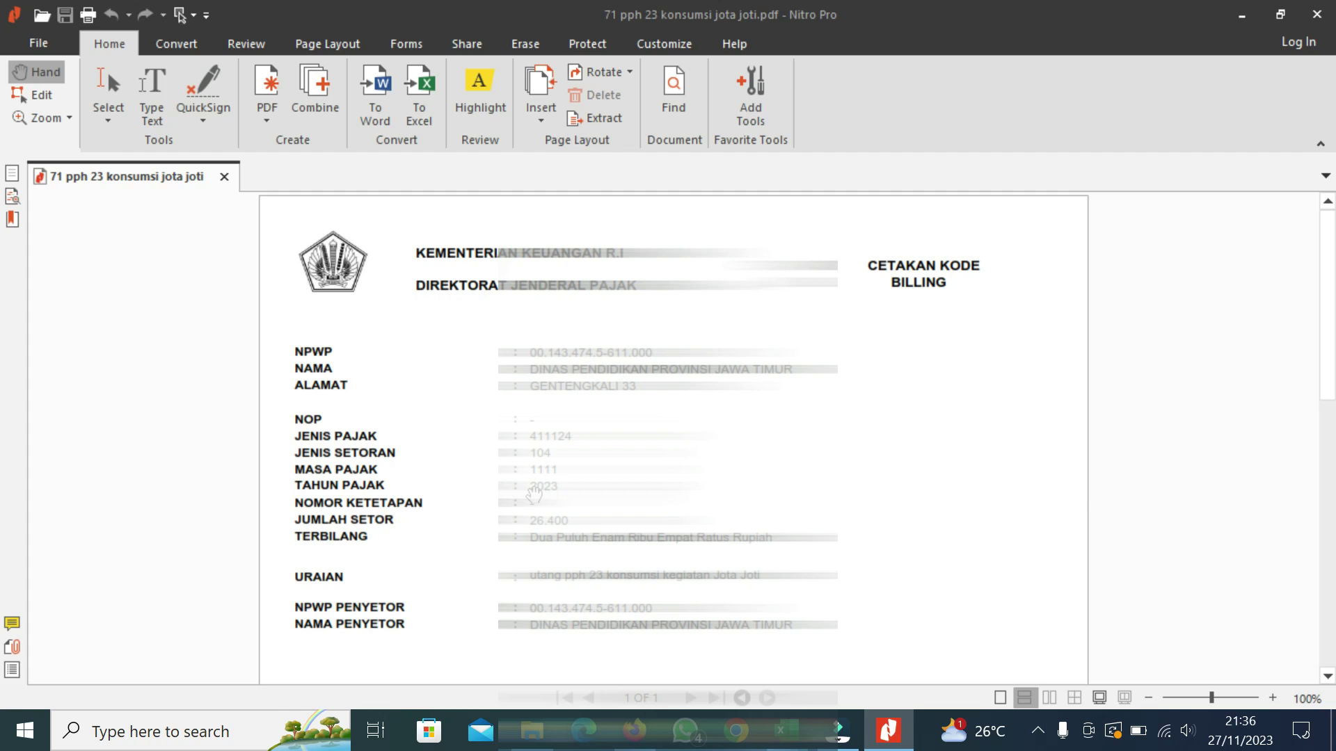
Review the saved billing printout's tax type, deposit amount, Uraian, billing ID and active period down to the closing note.
scroll(534, 495, down, 2)
scroll(533, 513, up, 2)
scroll(533, 536, down, 3)
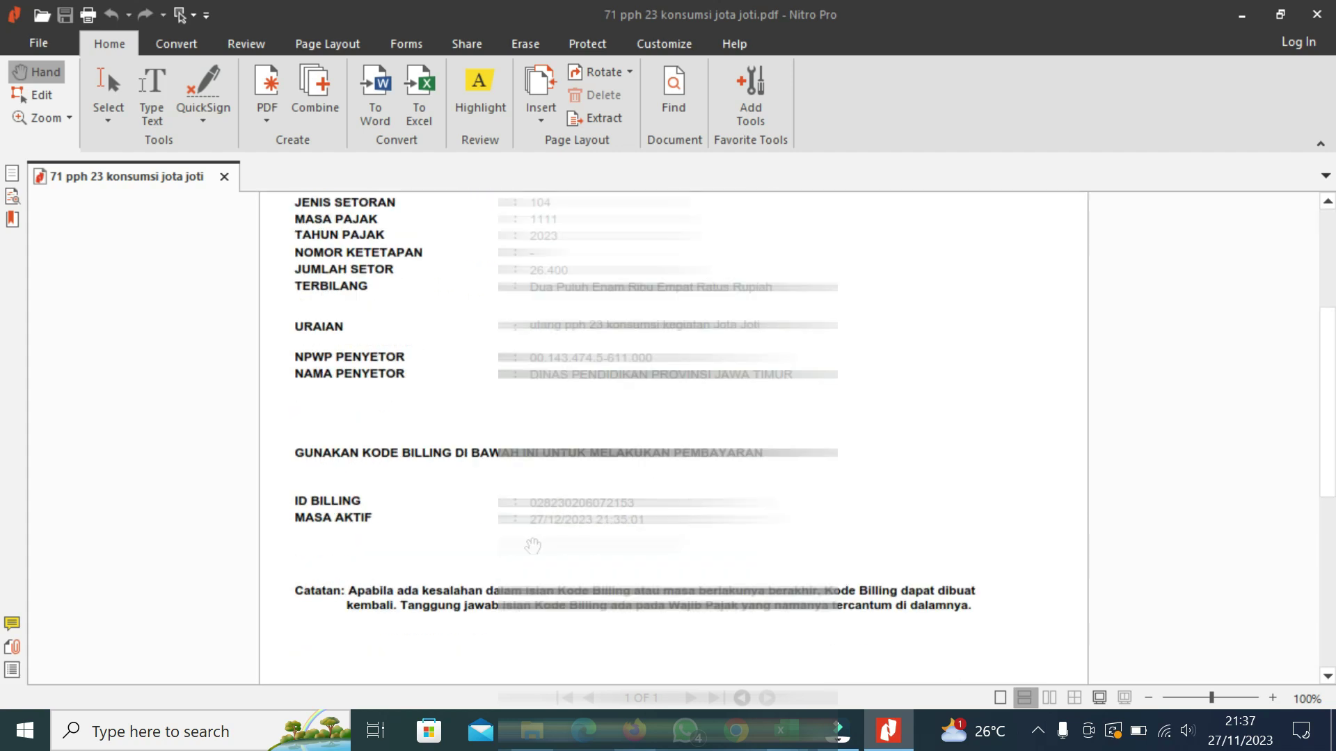
scroll(532, 545, up, 2)
scroll(533, 545, down, 3)
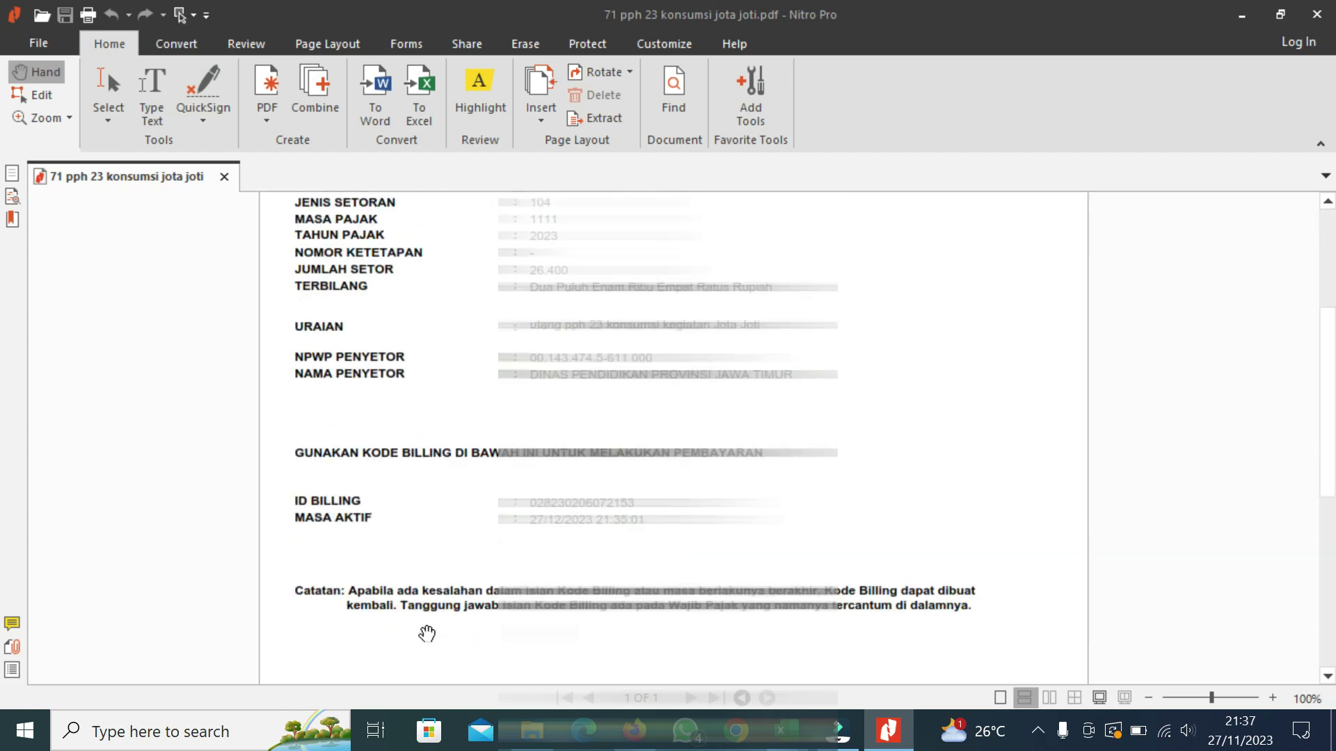